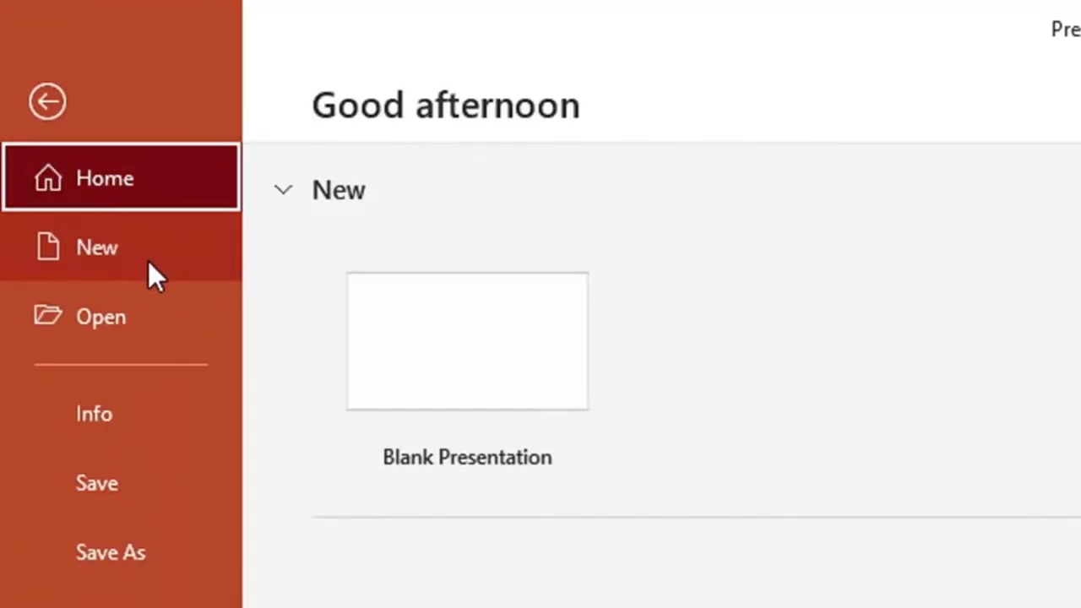
# Step: Create a new blank presentation and delete its title and subtitle placeholders
pyautogui.click(148, 260)
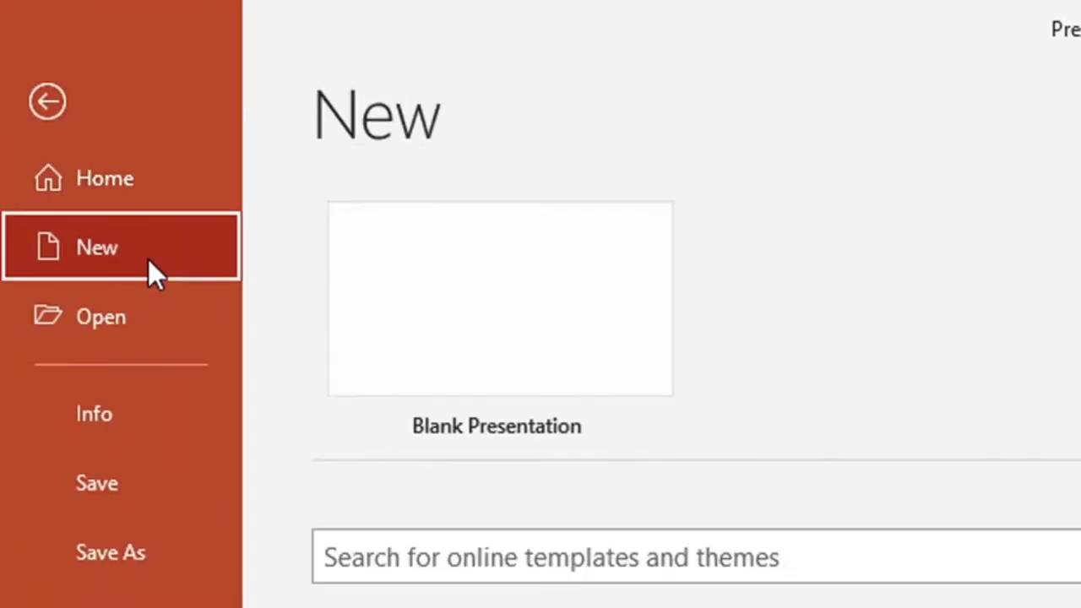
pyautogui.click(554, 321)
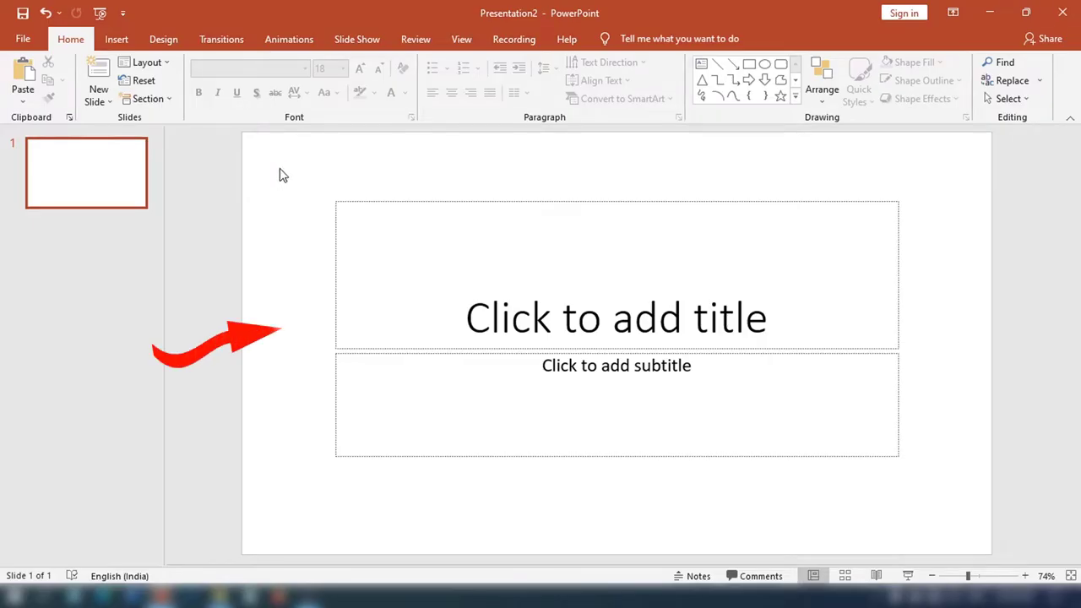
pyautogui.moveTo(278, 167); pyautogui.dragTo(967, 530)
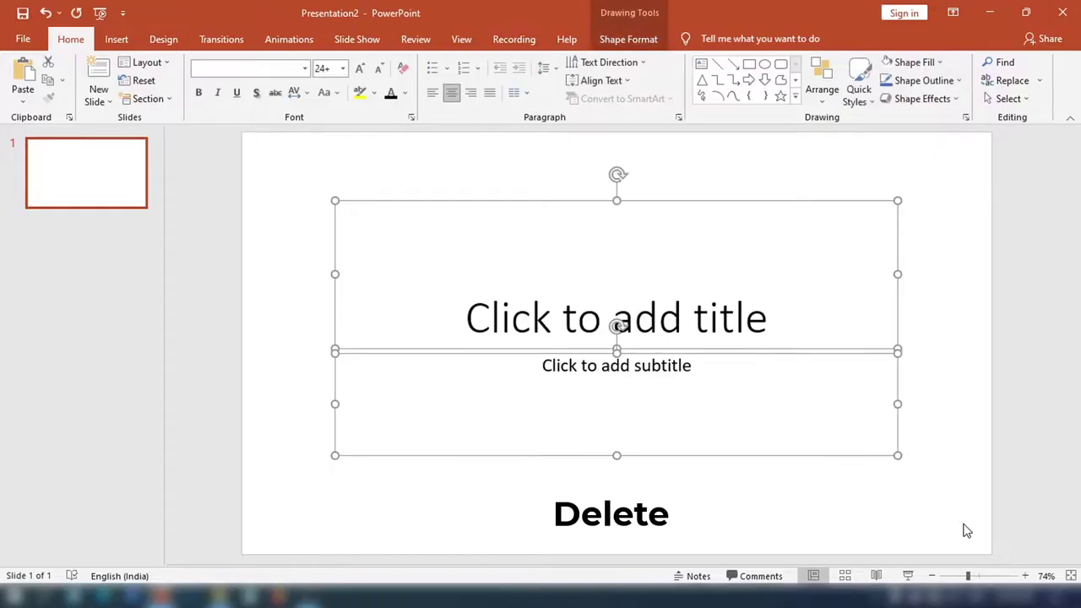
pyautogui.press('Delete')
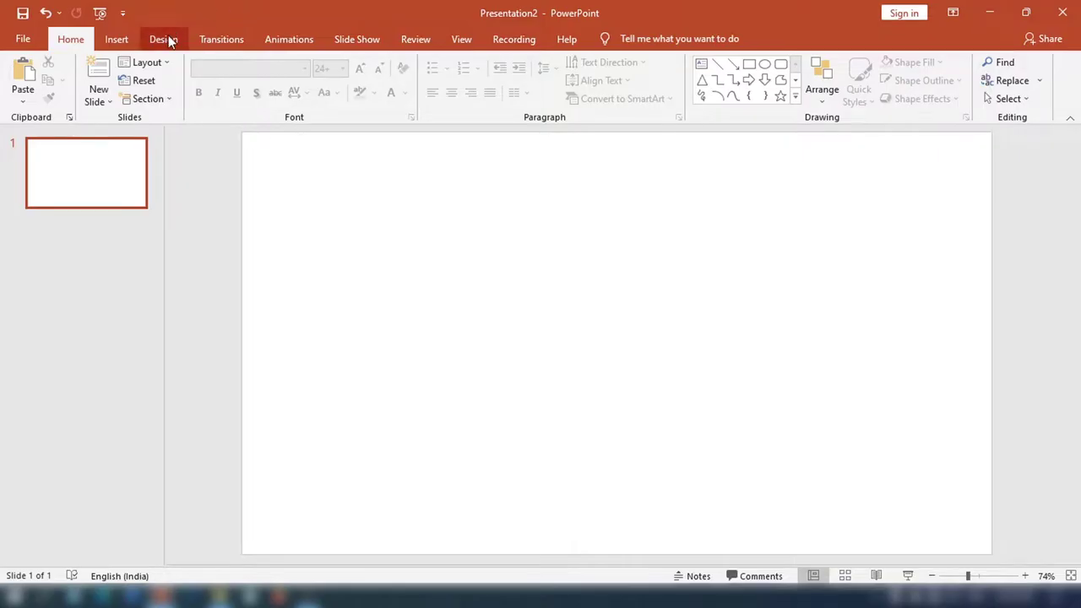
# Step: Set a custom 33.867 × 33.867 cm slide size by copying width into height, with Ensure Fit
pyautogui.click(164, 40)
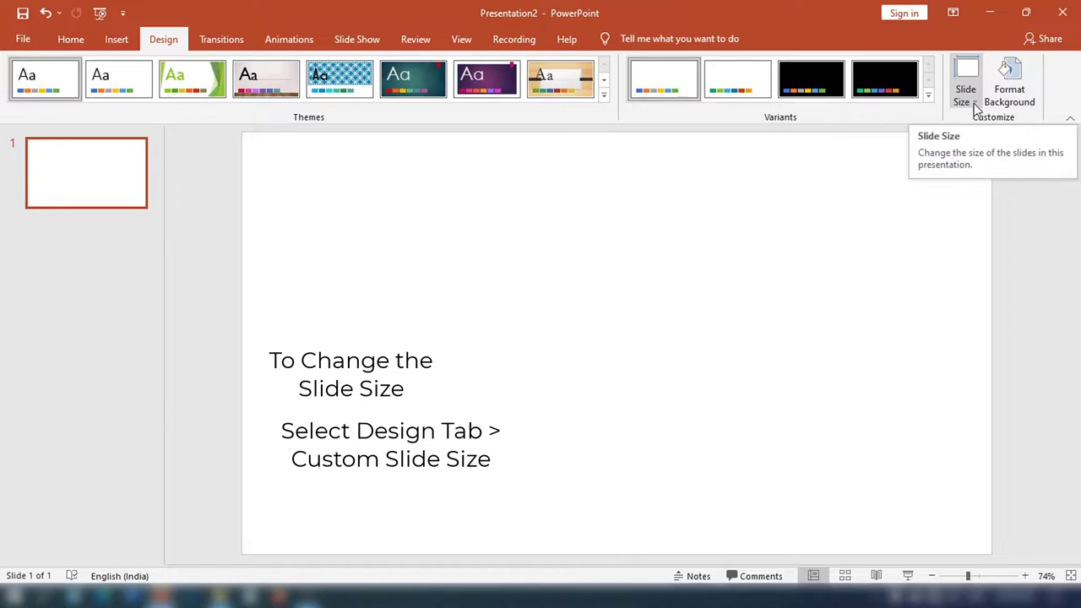
pyautogui.click(974, 103)
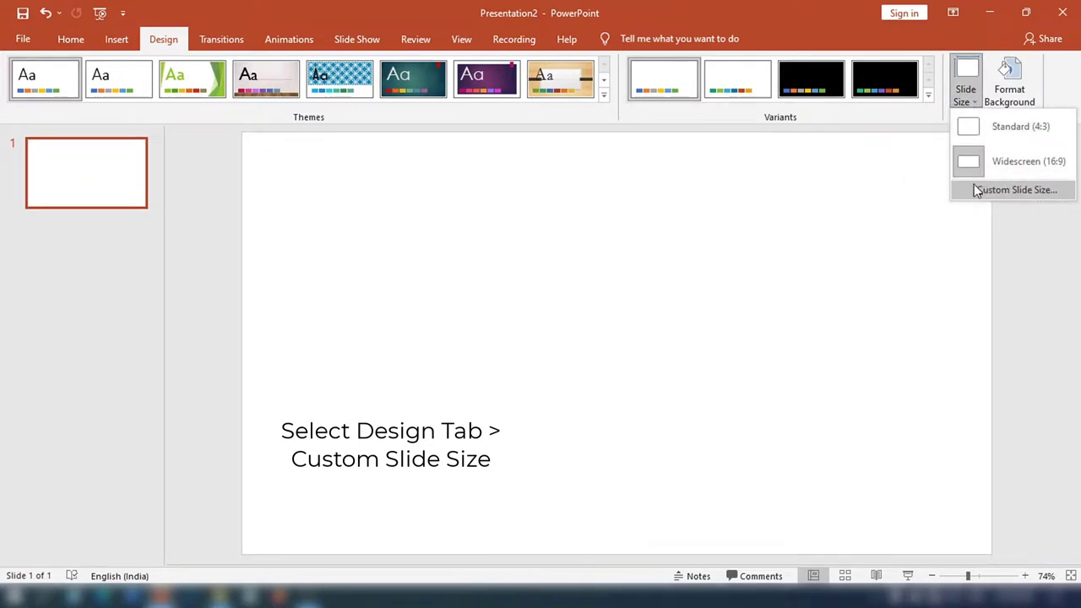
pyautogui.click(962, 194)
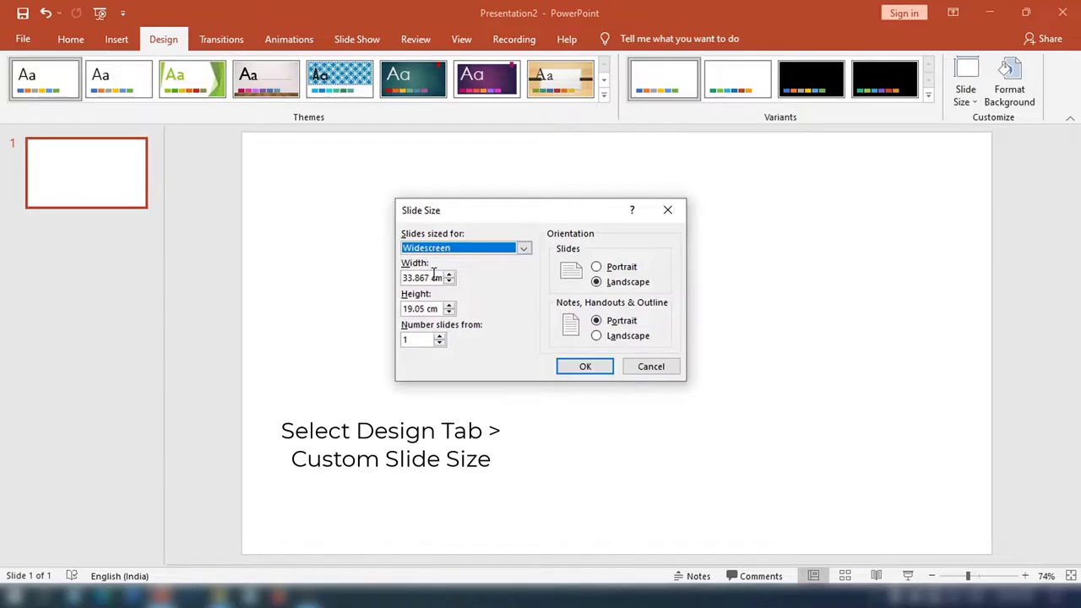
pyautogui.moveTo(431, 277); pyautogui.dragTo(380, 279)
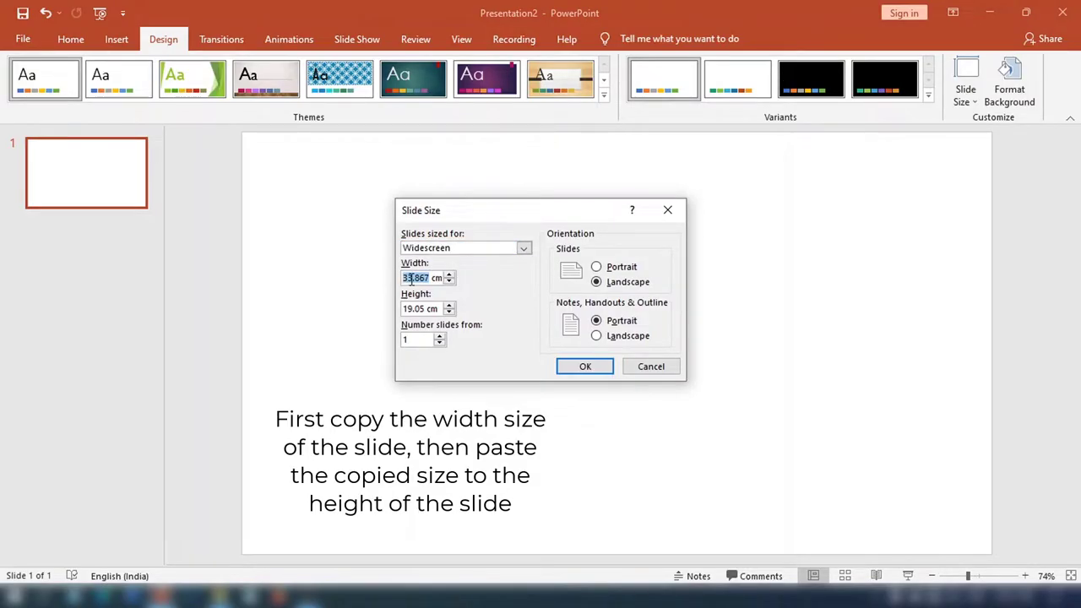
pyautogui.rightClick(411, 278)
pyautogui.click(450, 306)
pyautogui.moveTo(431, 308); pyautogui.dragTo(413, 309)
pyautogui.rightClick(414, 309)
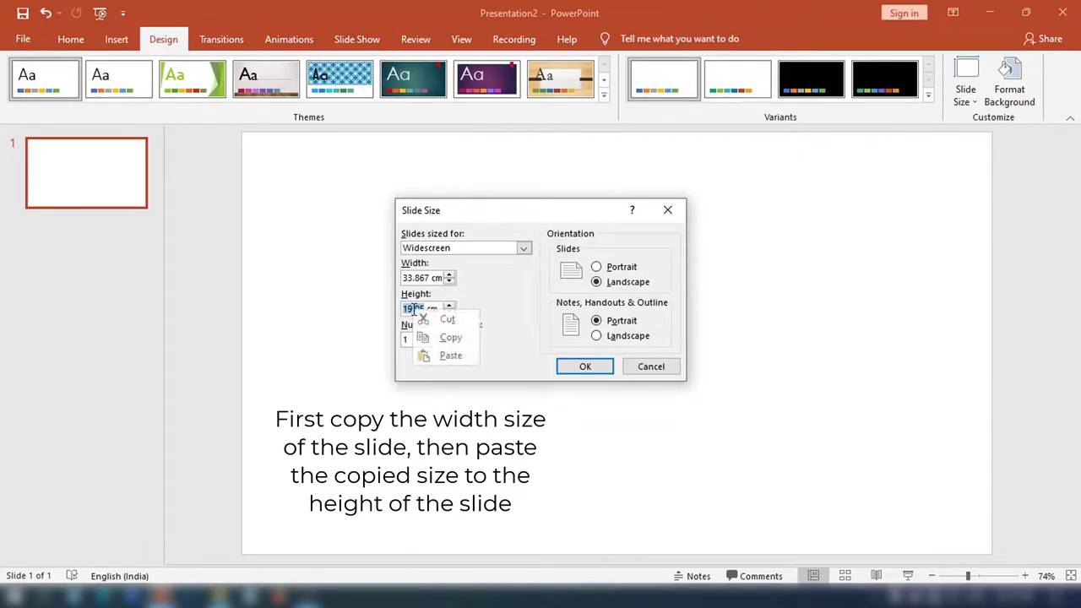
pyautogui.click(458, 355)
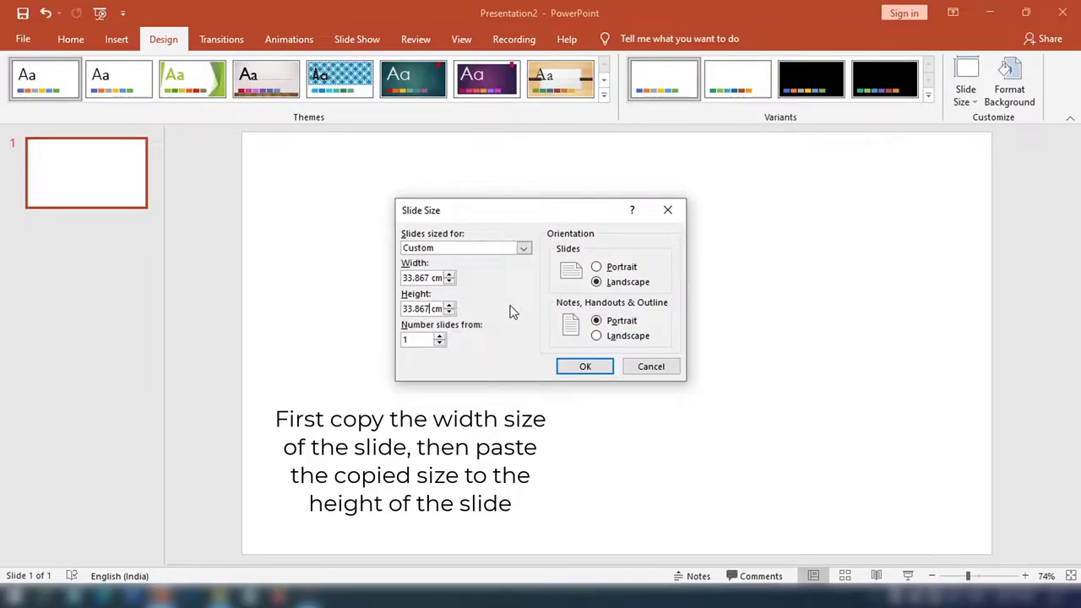
pyautogui.click(596, 368)
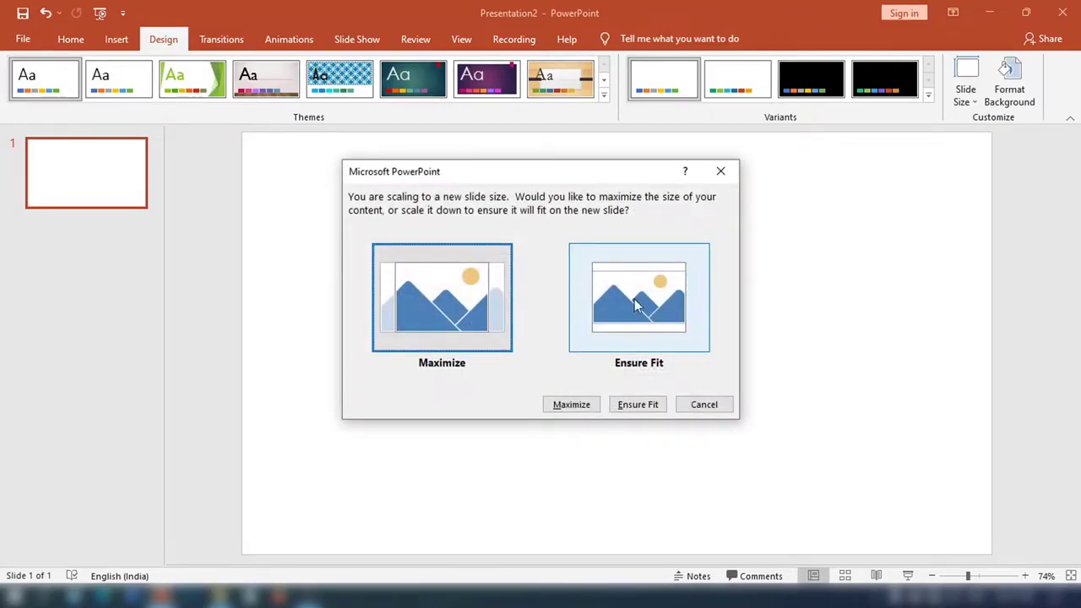
pyautogui.click(634, 405)
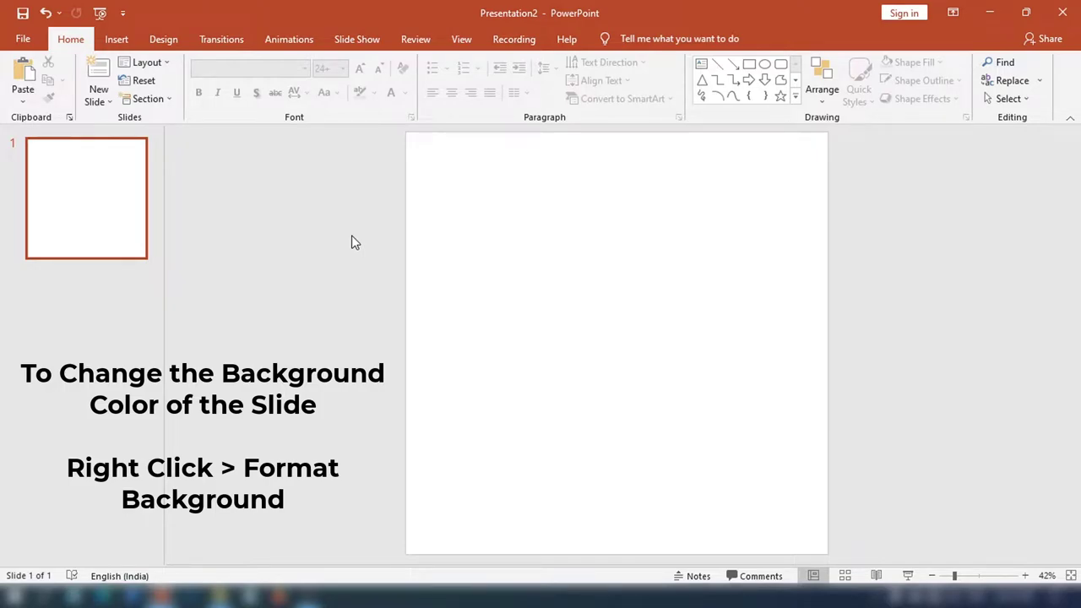
# Step: Fill the slide background with solid yellow through Format Background
pyautogui.rightClick(605, 240)
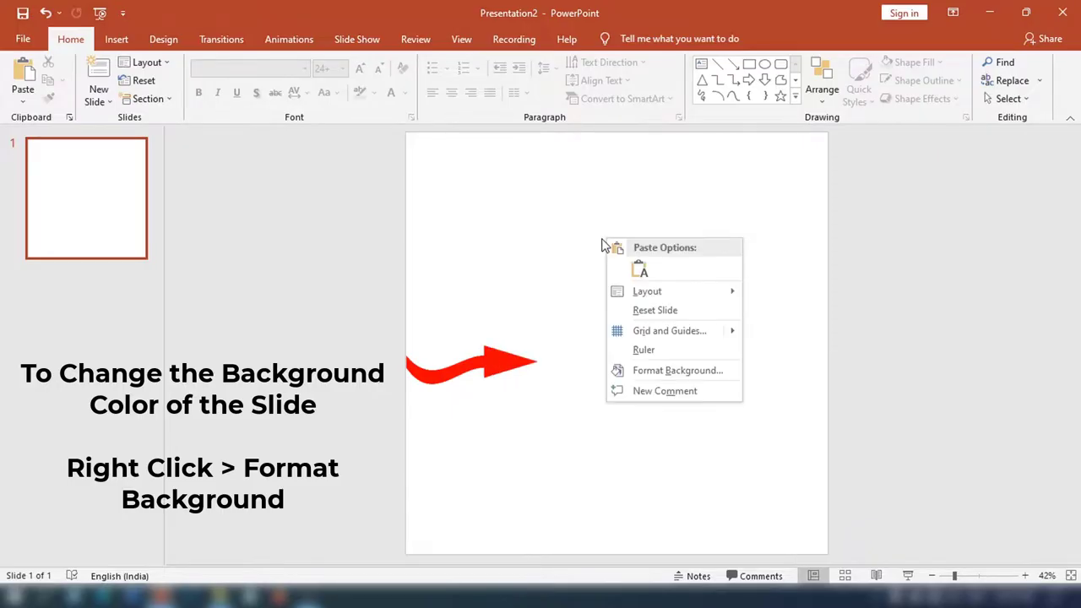
pyautogui.click(682, 369)
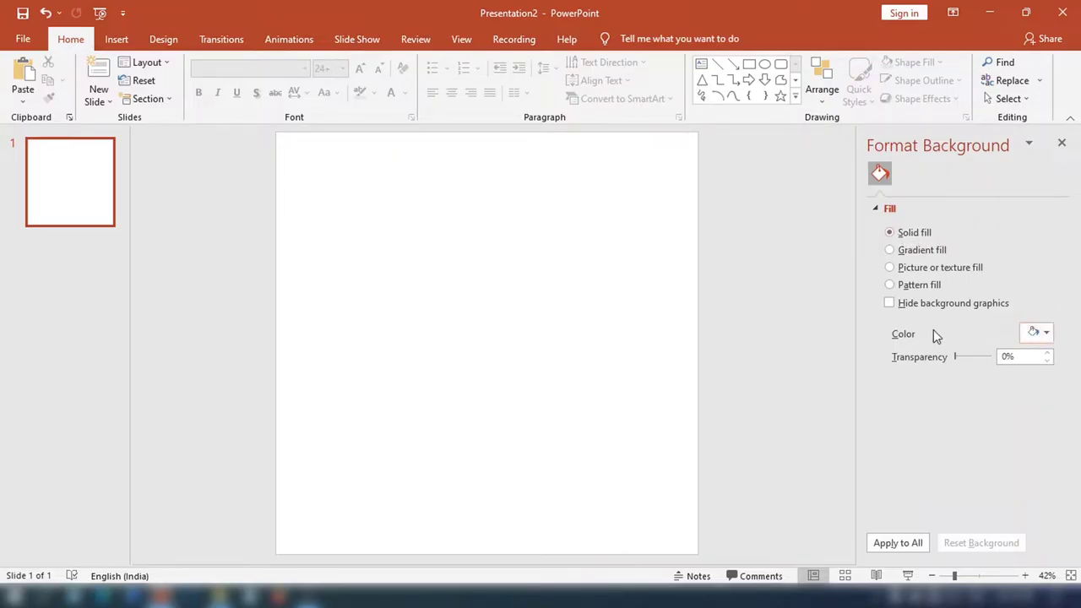
pyautogui.click(1047, 335)
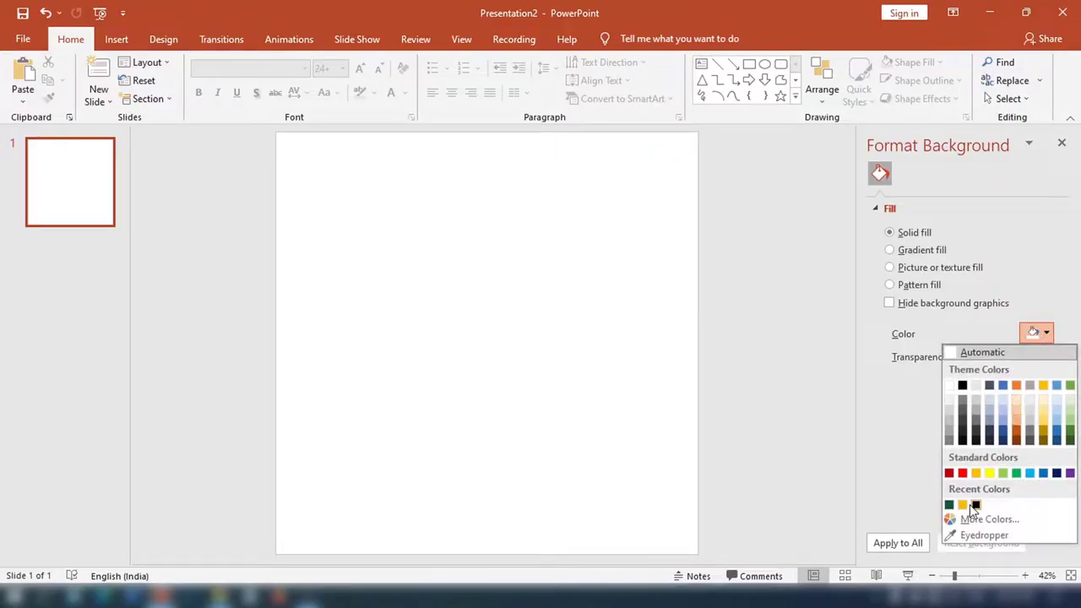
pyautogui.click(962, 504)
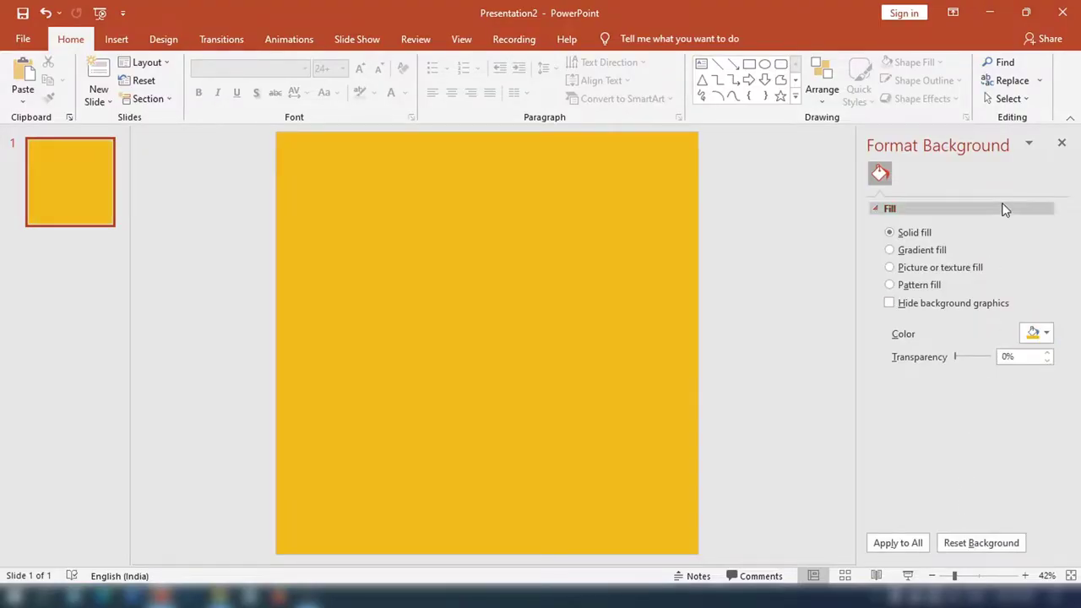
pyautogui.click(1062, 145)
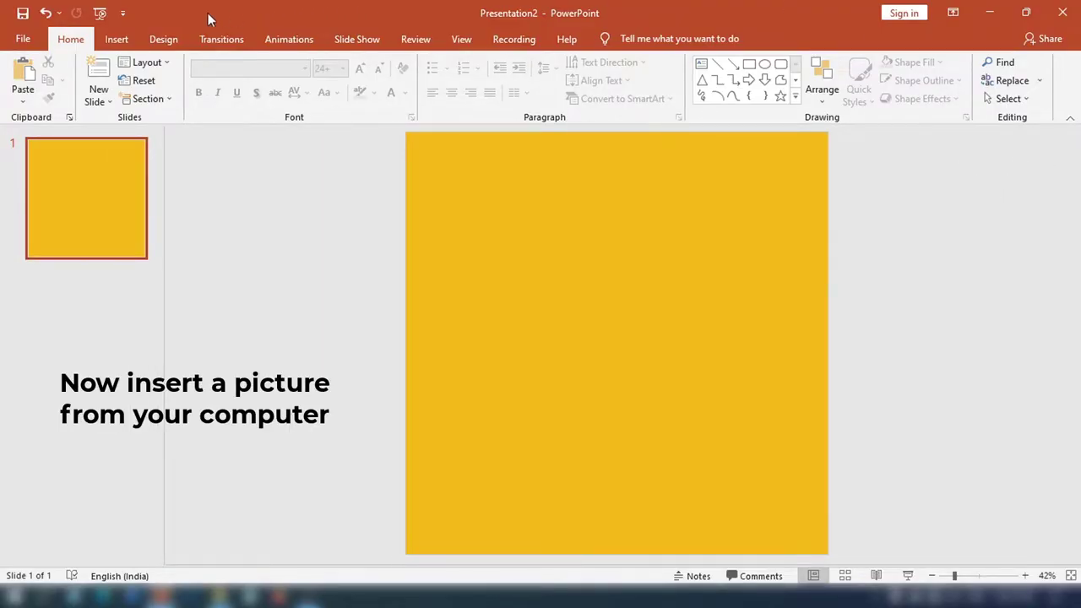
# Step: Insert the picture appetite-1238459_1920 from the Desktop img folder onto the slide
pyautogui.click(118, 39)
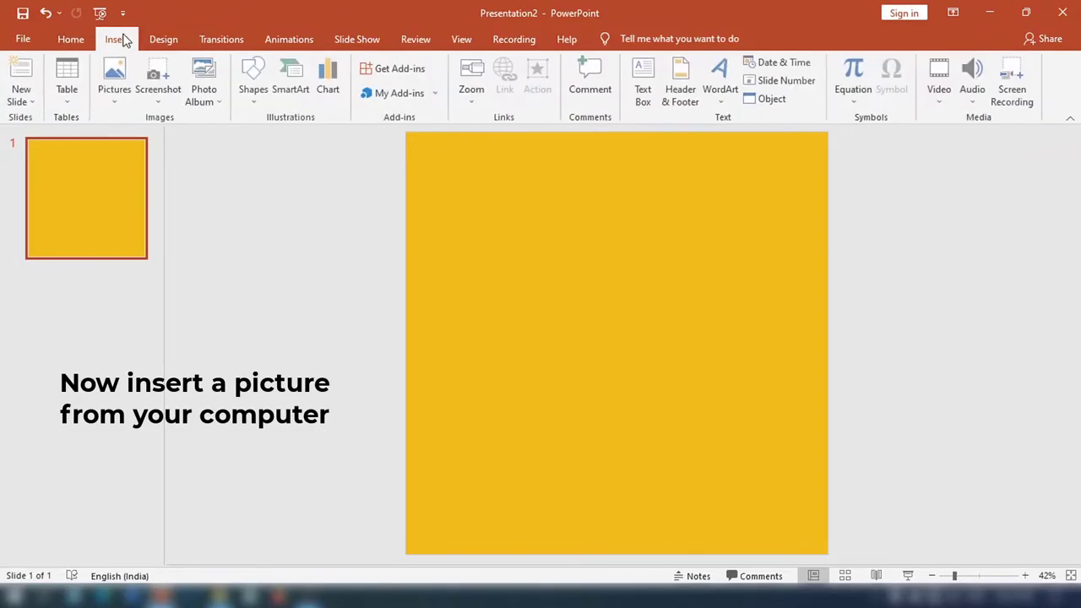
pyautogui.click(122, 105)
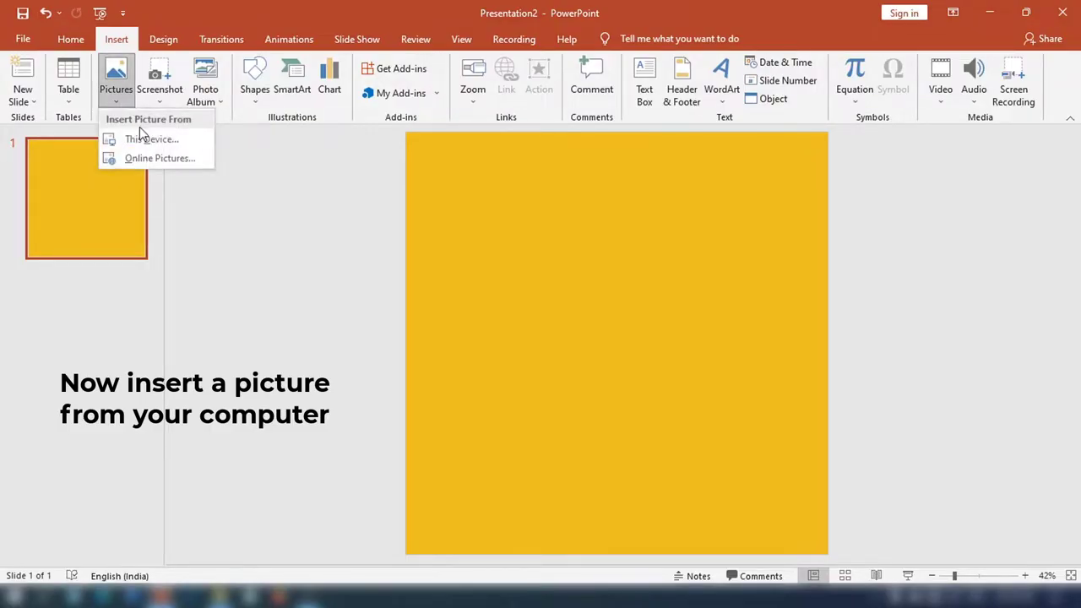
pyautogui.click(141, 140)
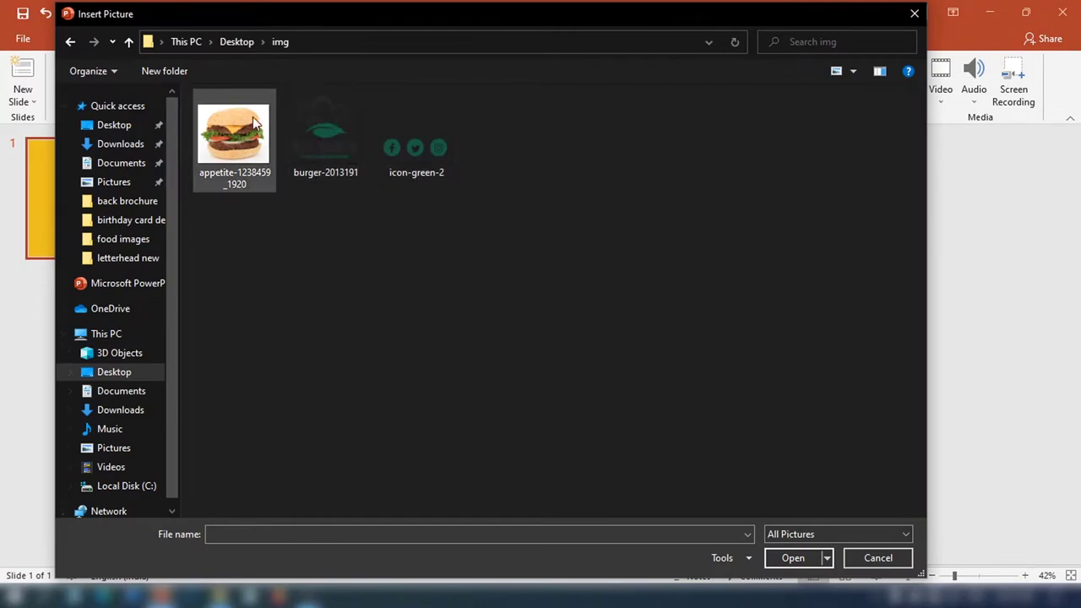
pyautogui.click(246, 135)
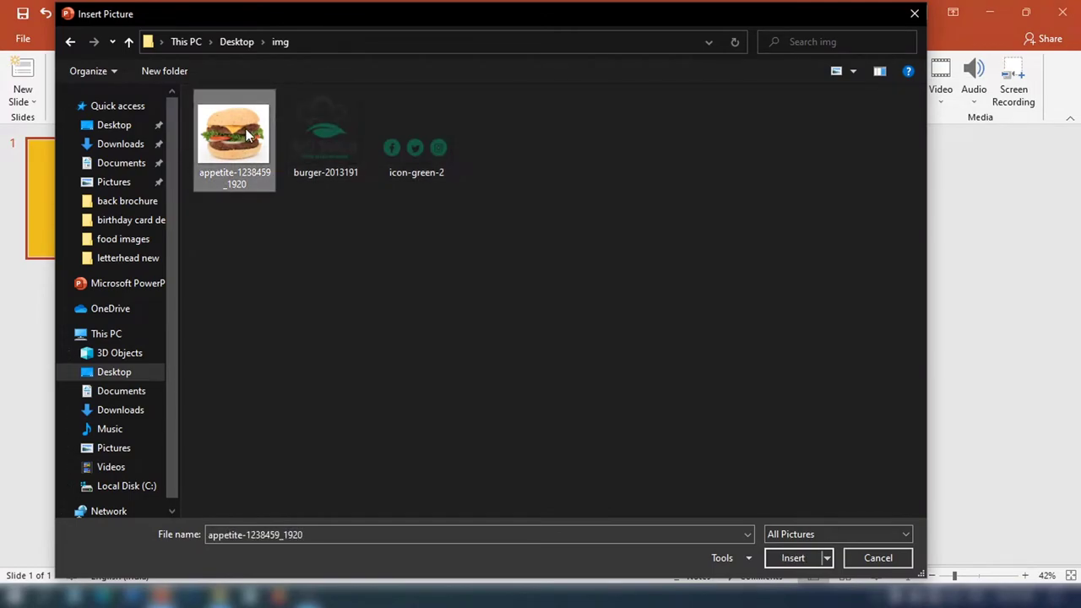
pyautogui.click(803, 551)
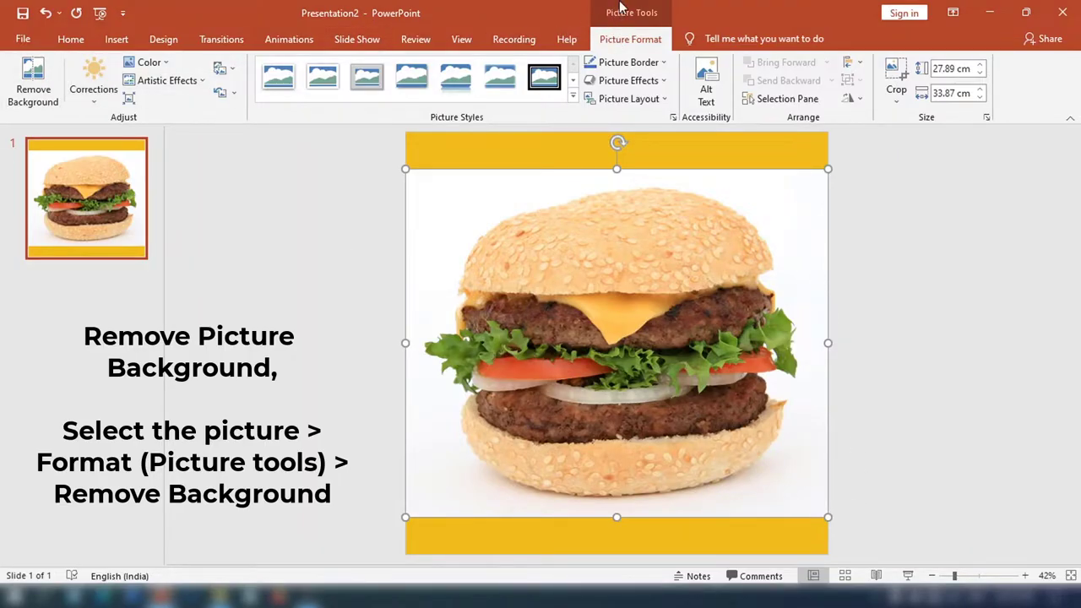
# Step: Remove the photo's background, marking the top bun, bottom bun and lettuce edges to keep
pyautogui.click(26, 79)
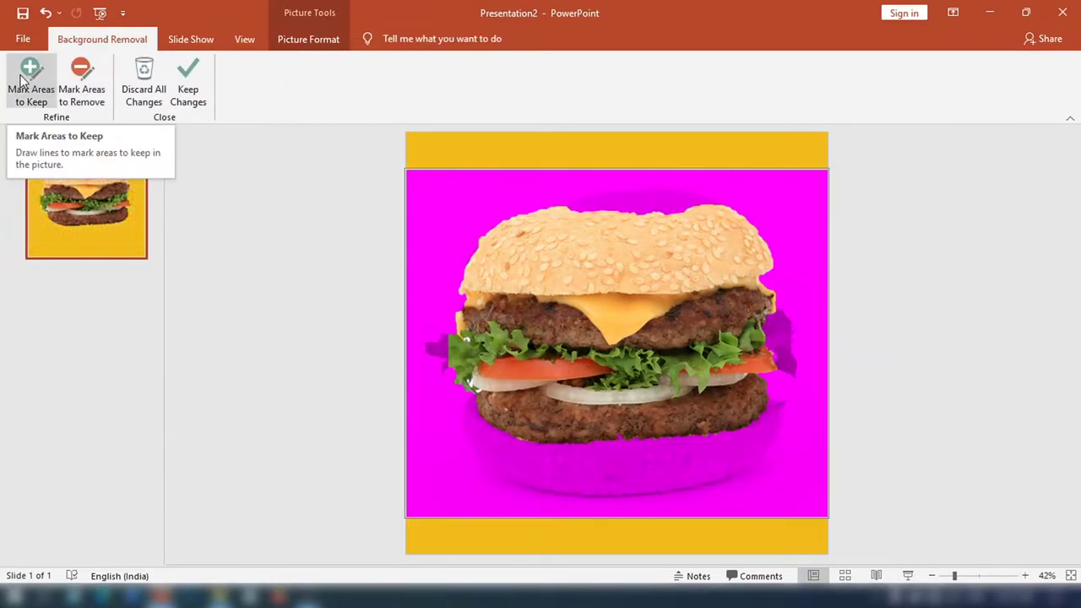
pyautogui.click(23, 80)
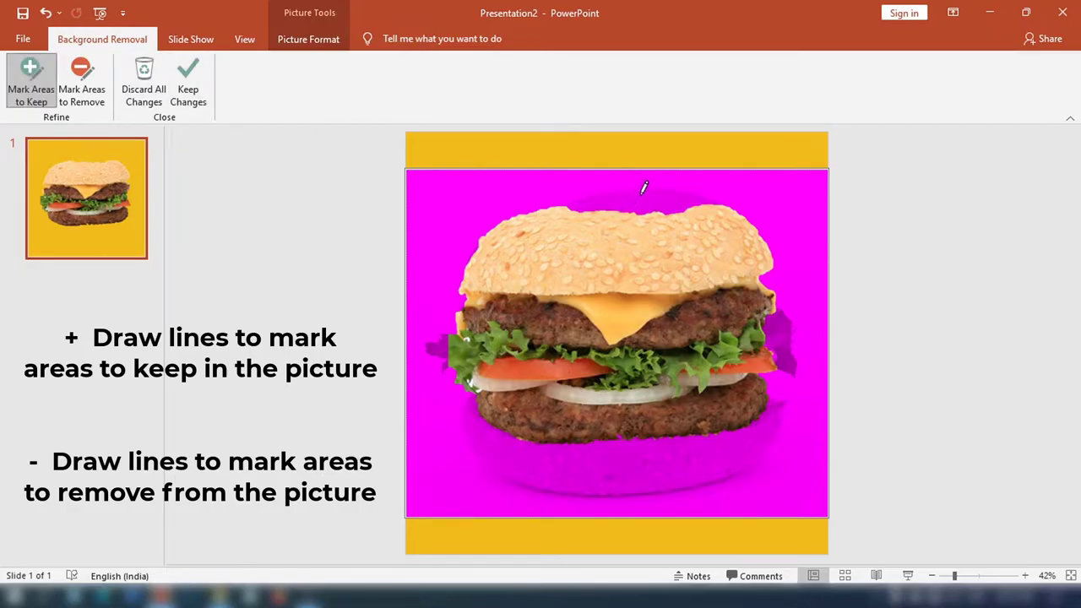
pyautogui.moveTo(642, 193); pyautogui.dragTo(618, 223)
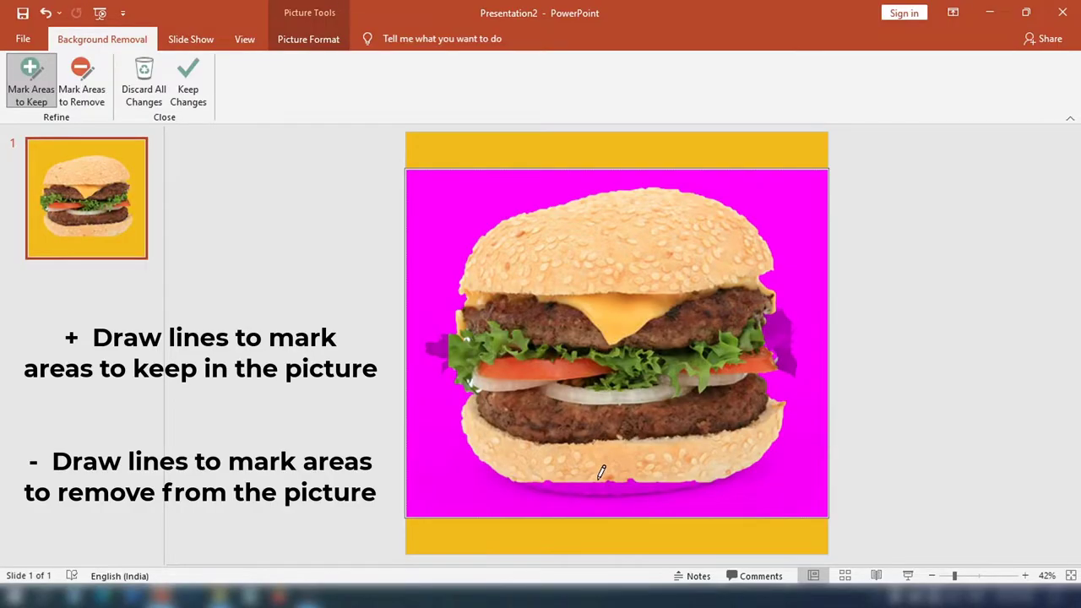
pyautogui.moveTo(593, 487); pyautogui.dragTo(593, 465)
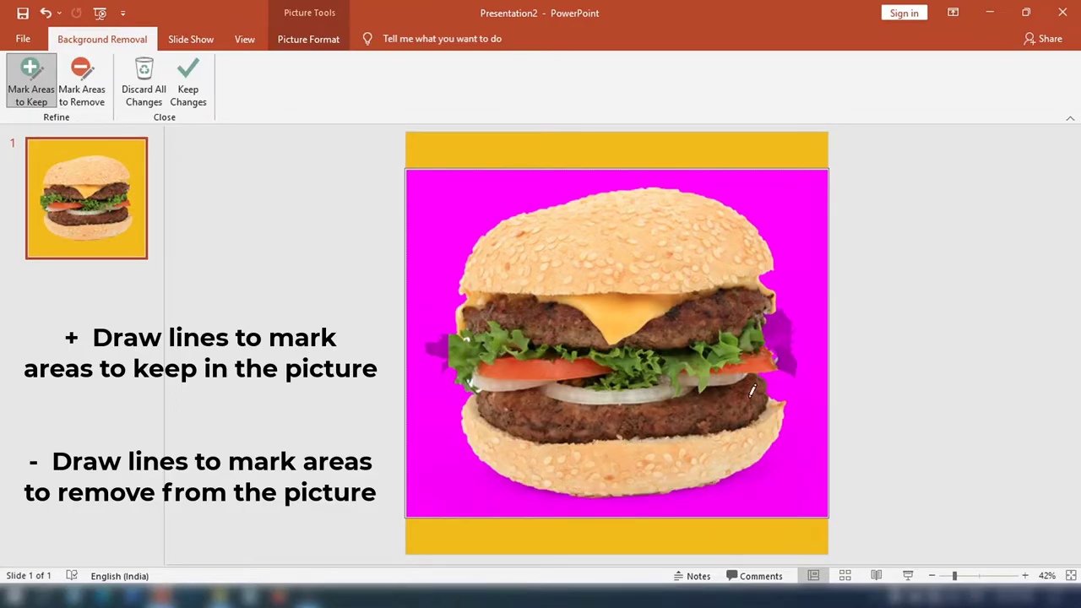
pyautogui.moveTo(781, 331); pyautogui.dragTo(719, 331)
pyautogui.moveTo(445, 344); pyautogui.dragTo(476, 344)
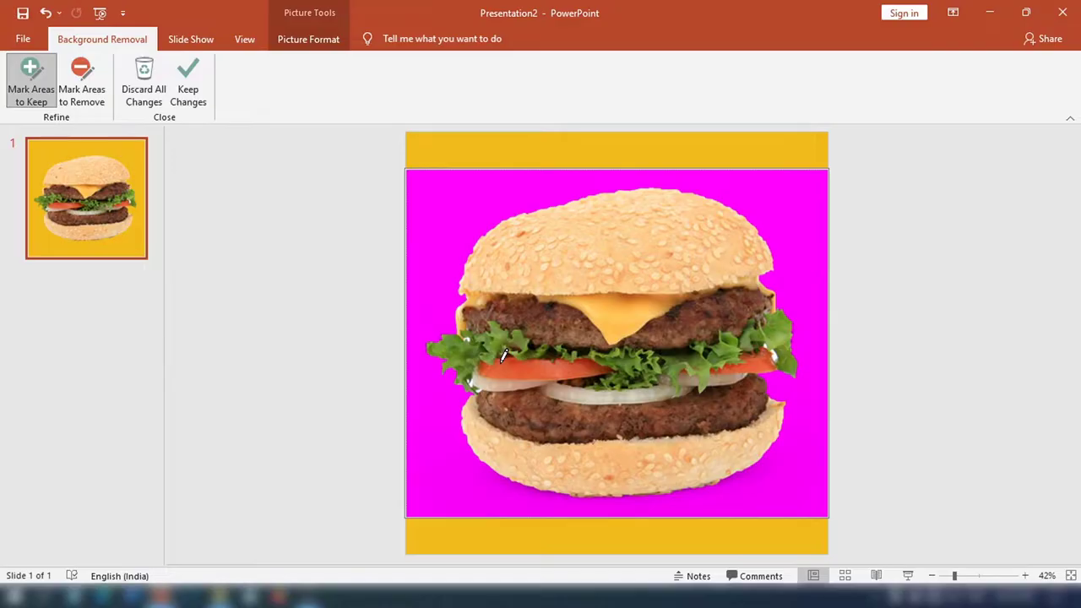
pyautogui.click(190, 95)
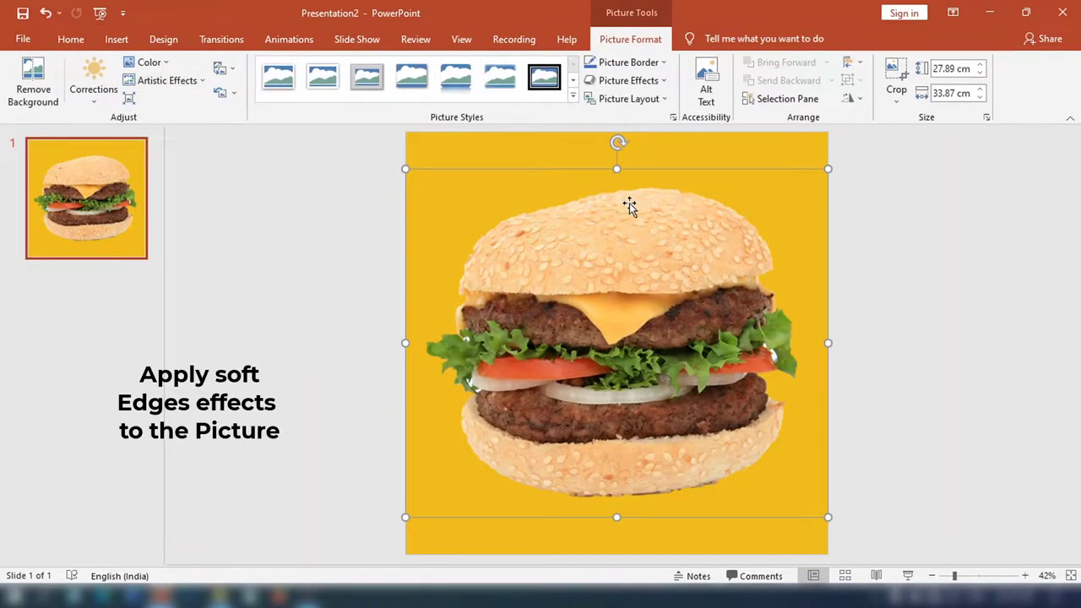
# Step: Give the burger 2.5 Point soft edges, shrink it to 16.15 × 19.61 cm and raise it
pyautogui.click(664, 88)
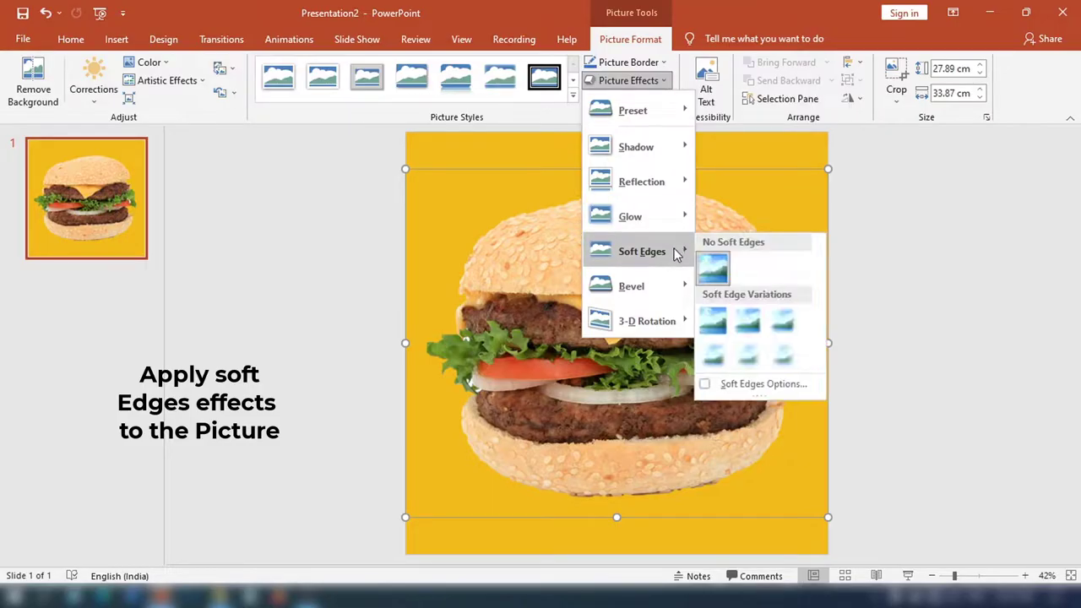
pyautogui.moveTo(641, 251)
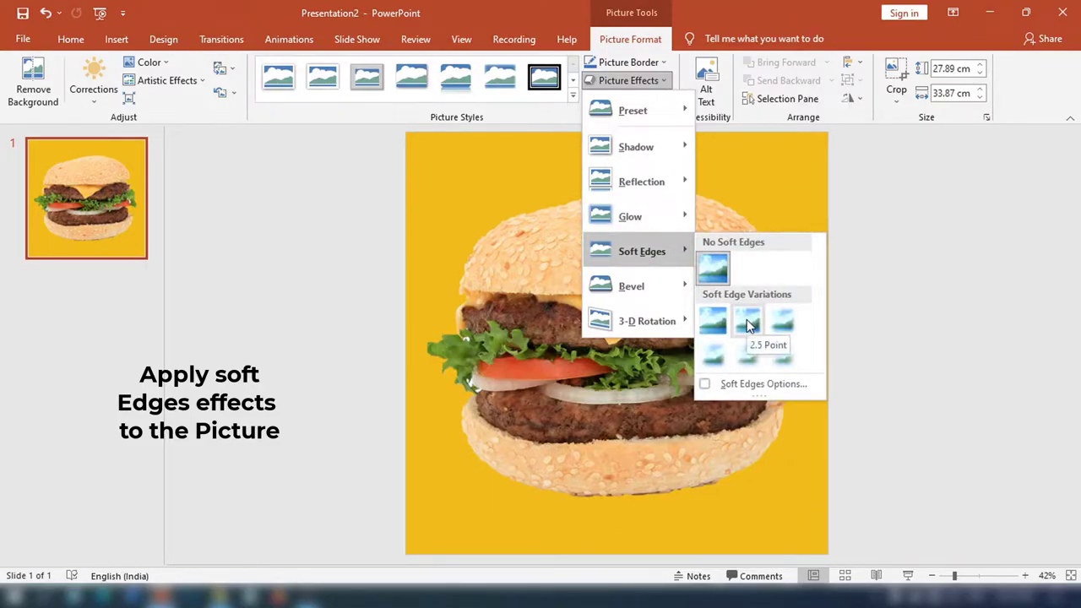
pyautogui.click(748, 321)
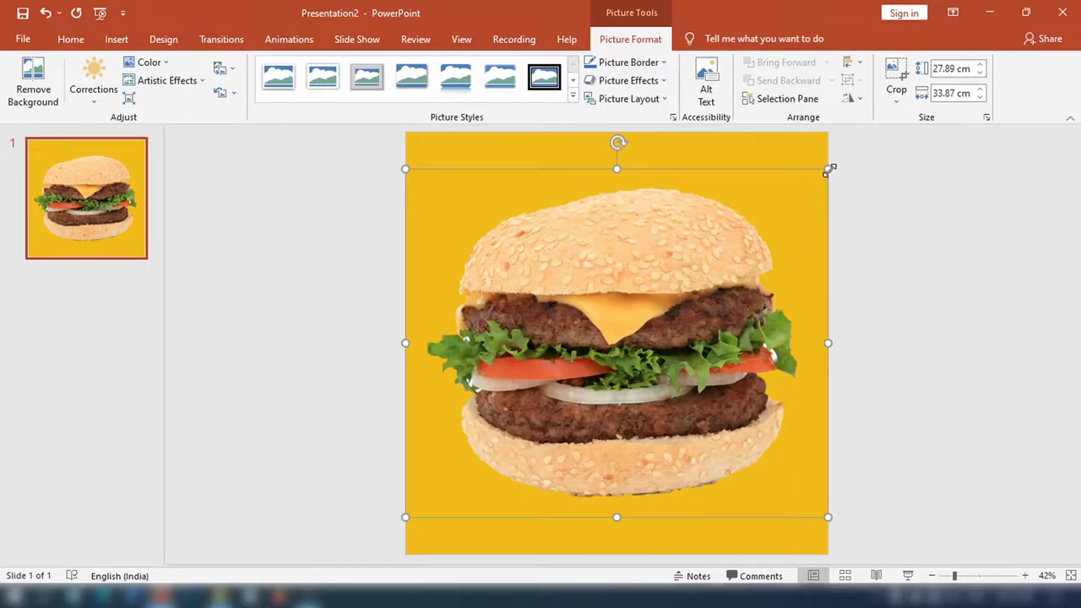
pyautogui.moveTo(829, 170); pyautogui.dragTo(612, 317)
pyautogui.moveTo(579, 369); pyautogui.dragTo(579, 301)
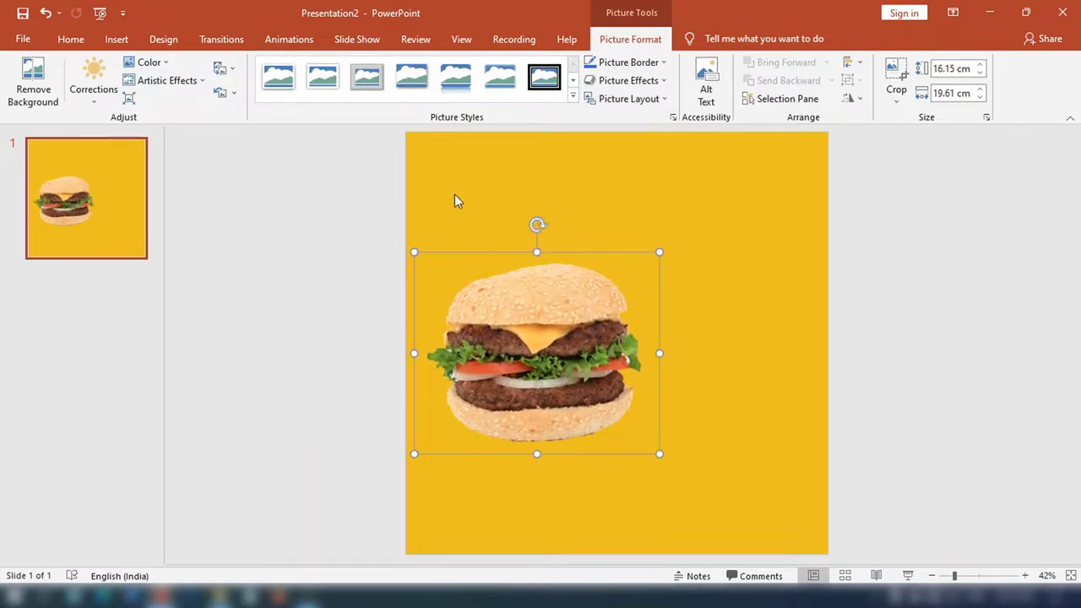
pyautogui.click(120, 46)
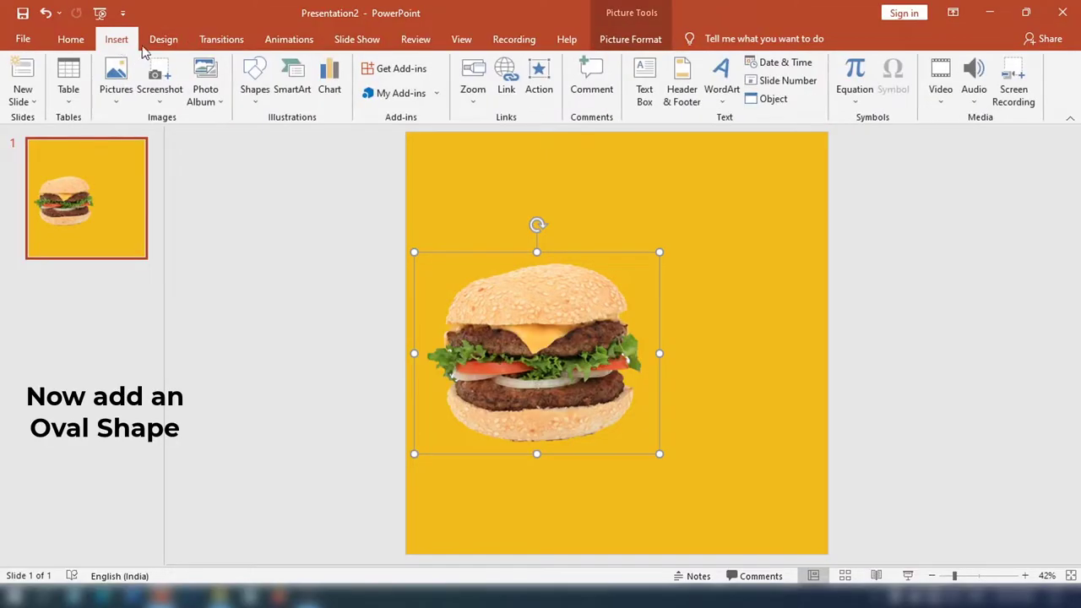
# Step: Draw an oval across the bottom of the burger
pyautogui.click(250, 93)
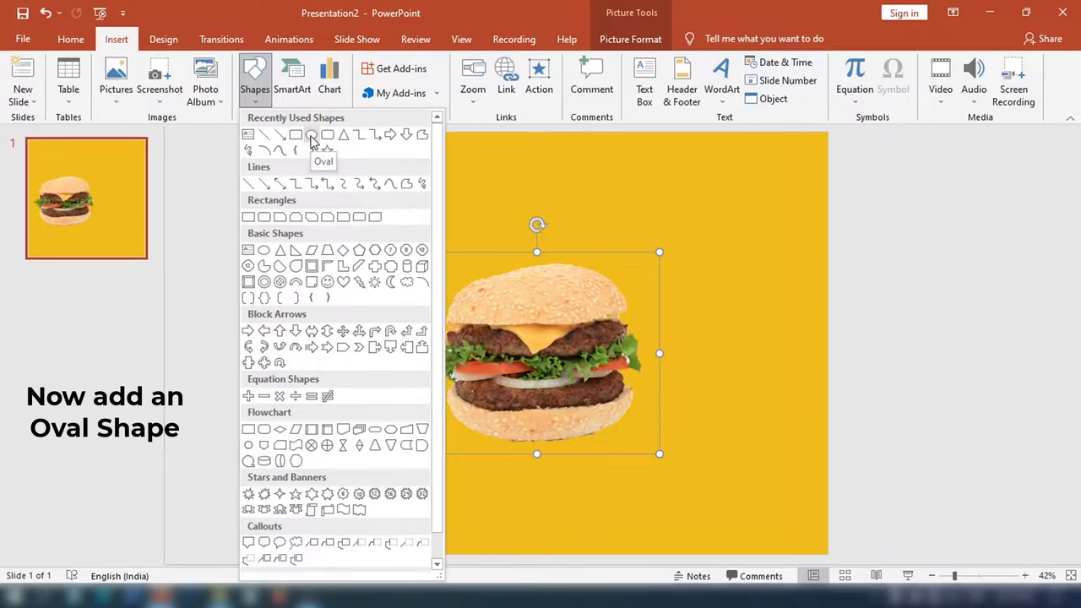
pyautogui.click(311, 140)
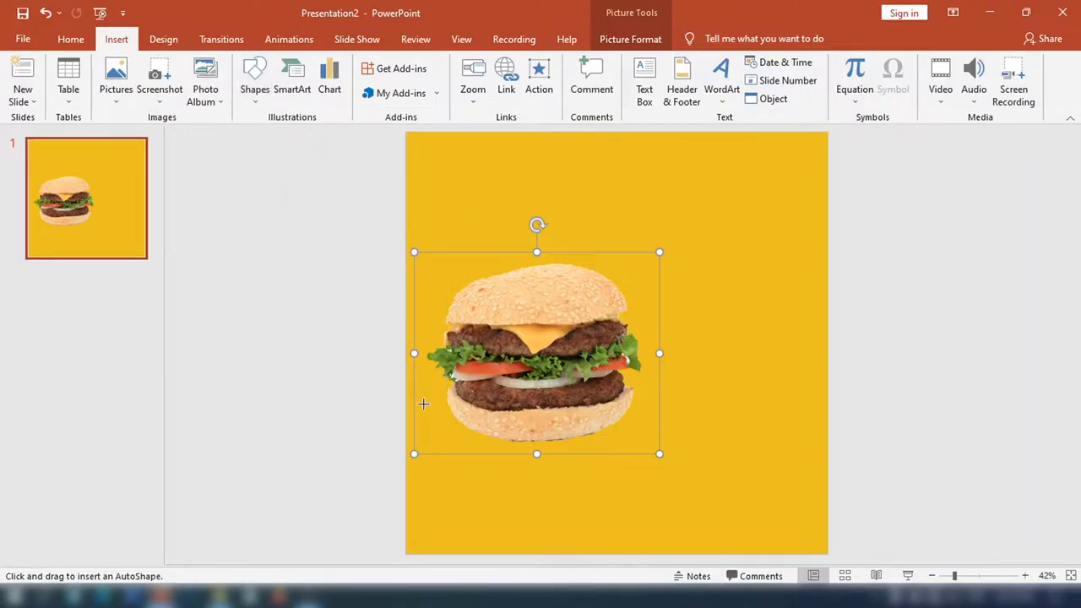
pyautogui.moveTo(423, 404)
pyautogui.mouseDown()
pyautogui.moveTo(667, 457)
pyautogui.moveTo(659, 460)
pyautogui.mouseUp()
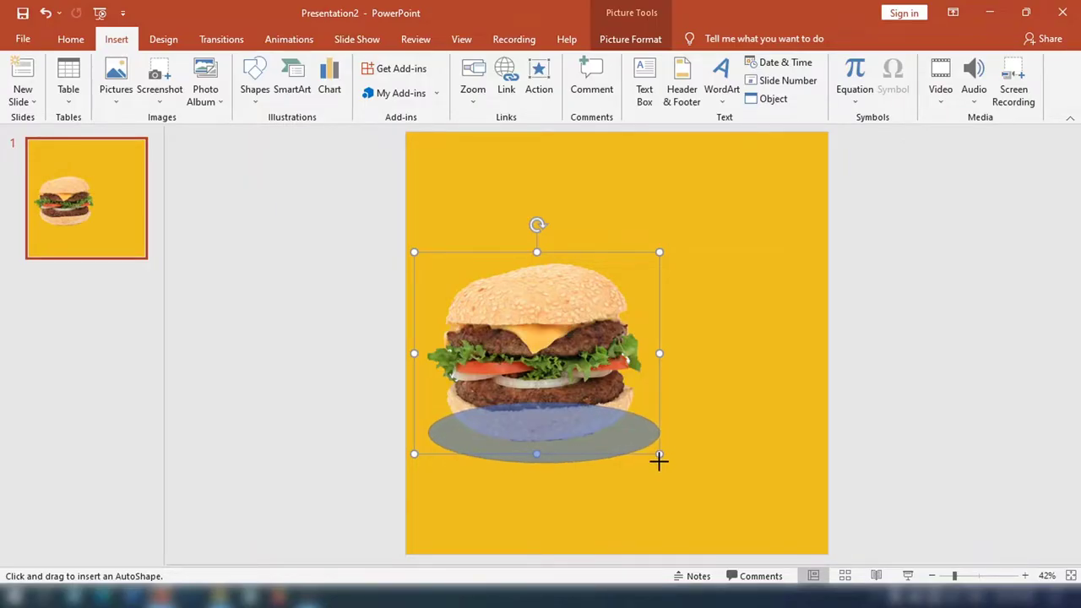
pyautogui.moveTo(659, 460); pyautogui.dragTo(659, 467)
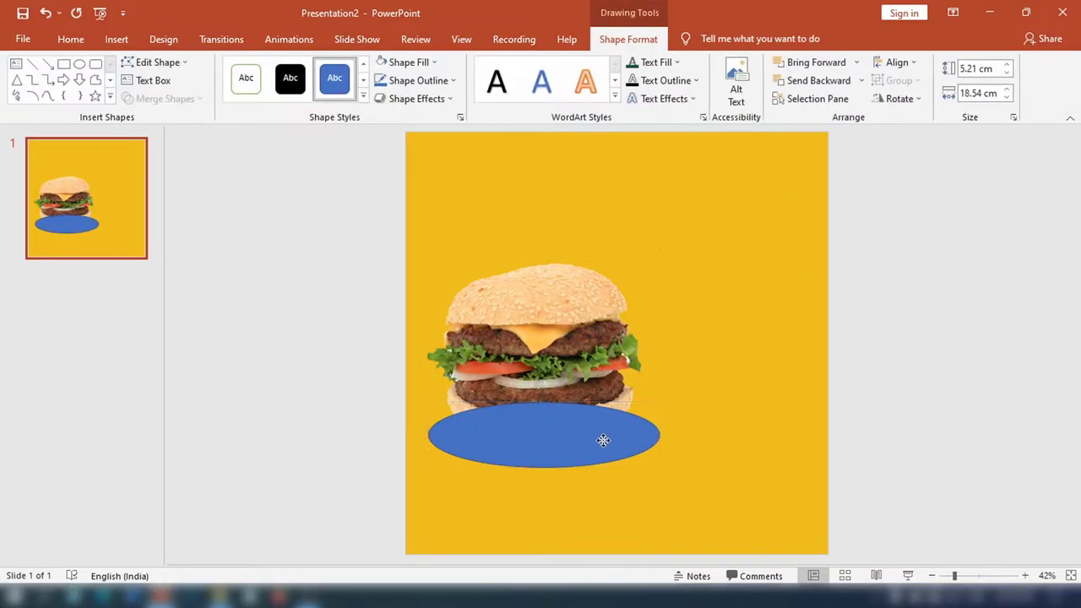
pyautogui.moveTo(600, 438); pyautogui.dragTo(587, 403)
# Step: Bring the burger picture to front and adjust the burger and oval so it rests on it
pyautogui.click(550, 316)
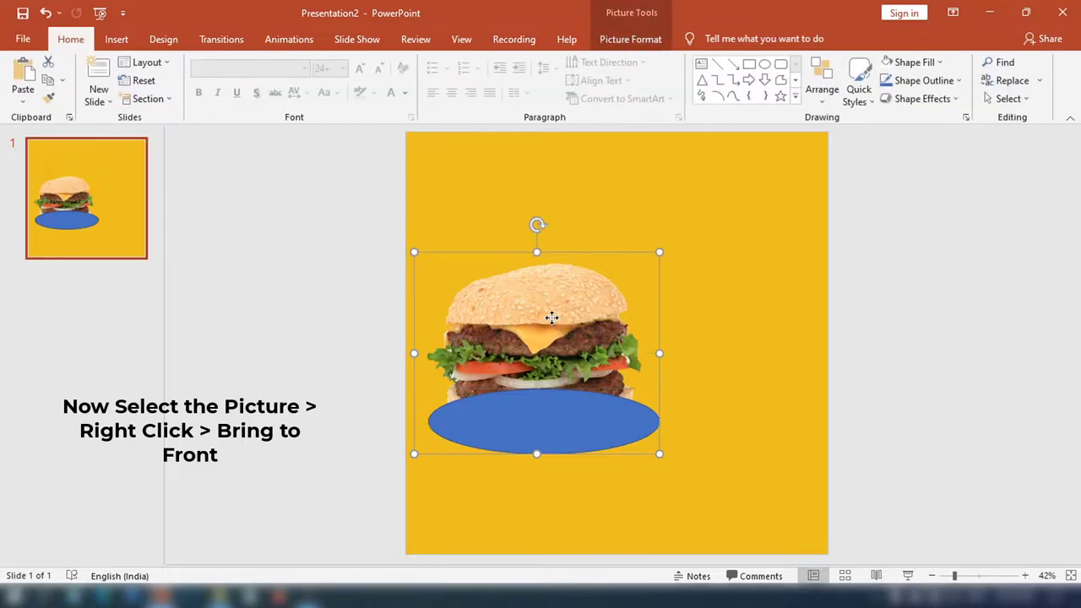
pyautogui.rightClick(550, 315)
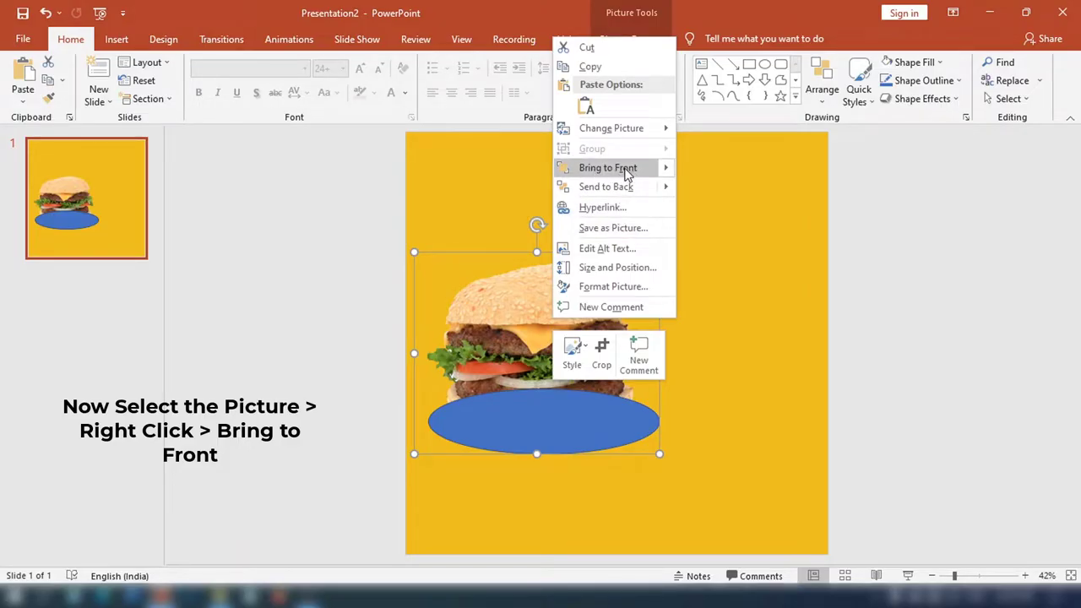
pyautogui.click(625, 173)
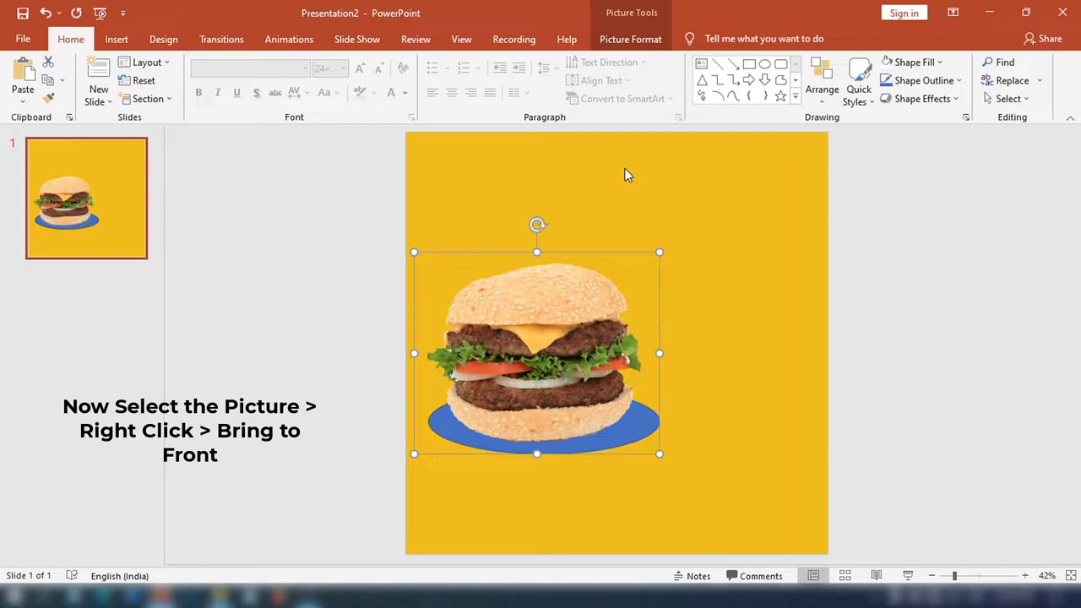
pyautogui.moveTo(563, 343); pyautogui.dragTo(563, 323)
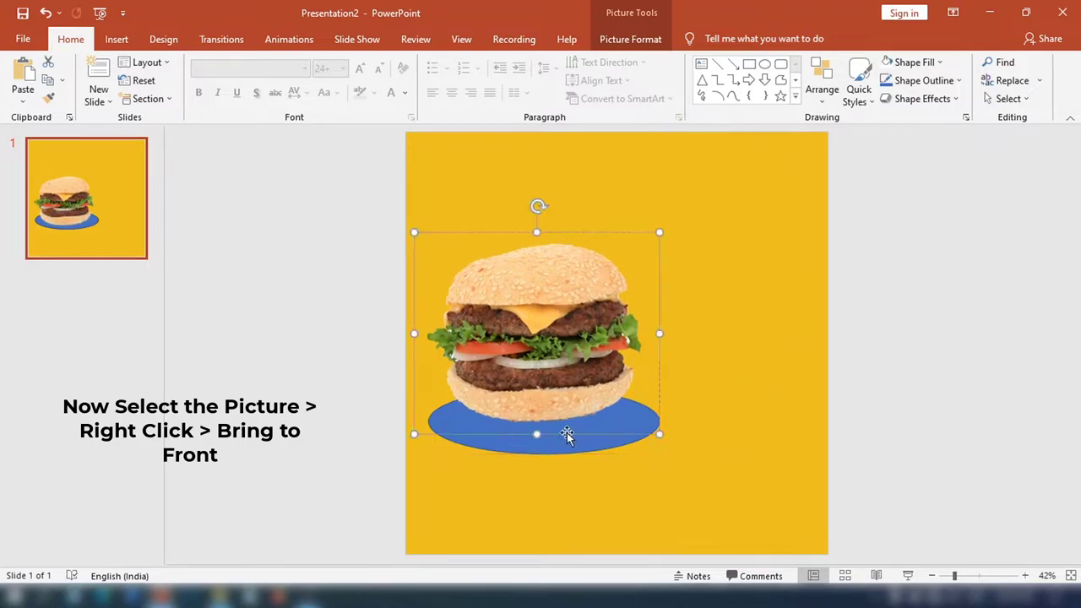
pyautogui.click(551, 451)
pyautogui.moveTo(545, 456); pyautogui.dragTo(545, 461)
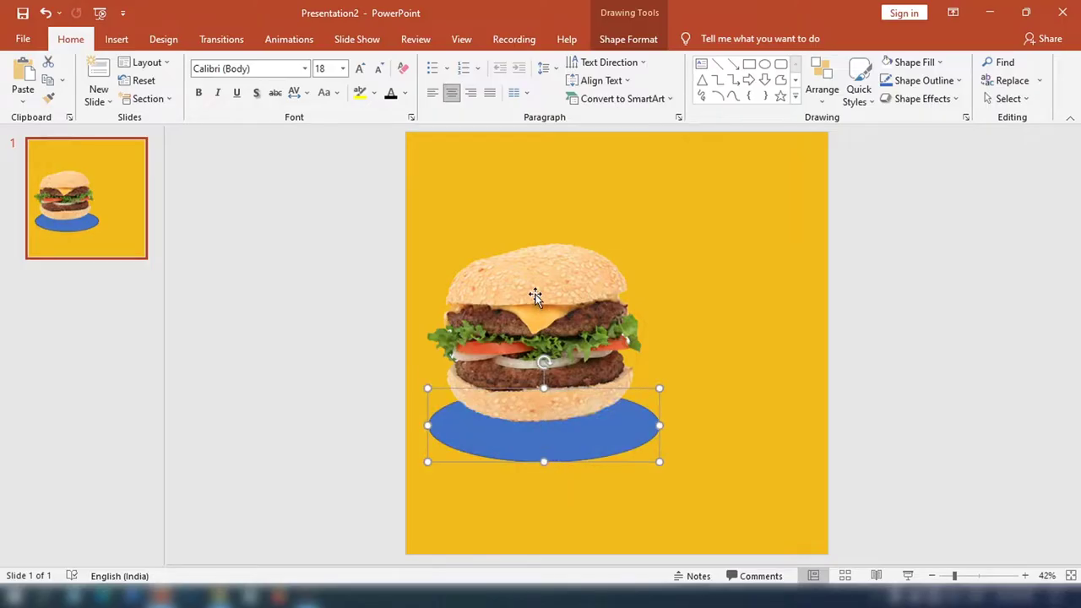
pyautogui.moveTo(535, 295); pyautogui.dragTo(533, 314)
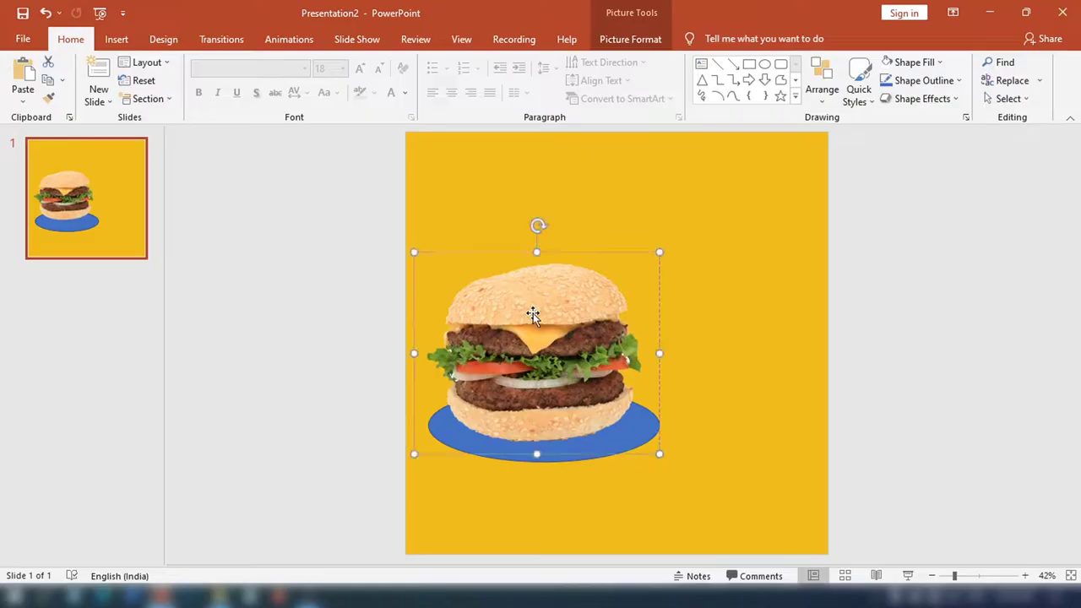
pyautogui.click(550, 459)
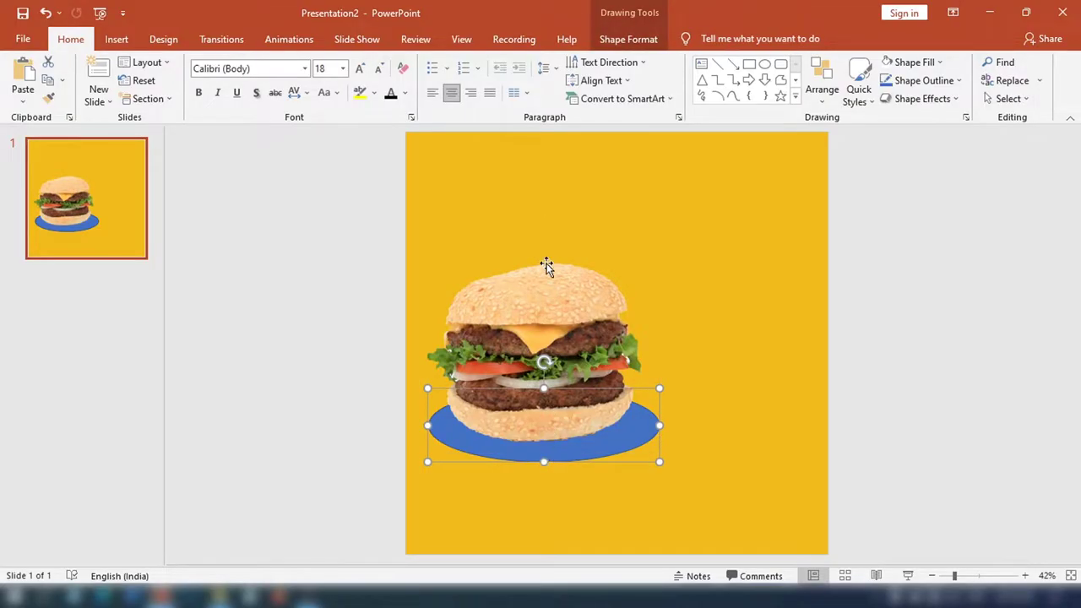
# Step: Fill the oval light grey with a Gold, Accent 4, Darker 25% outline; lower the burger slightly
pyautogui.click(611, 44)
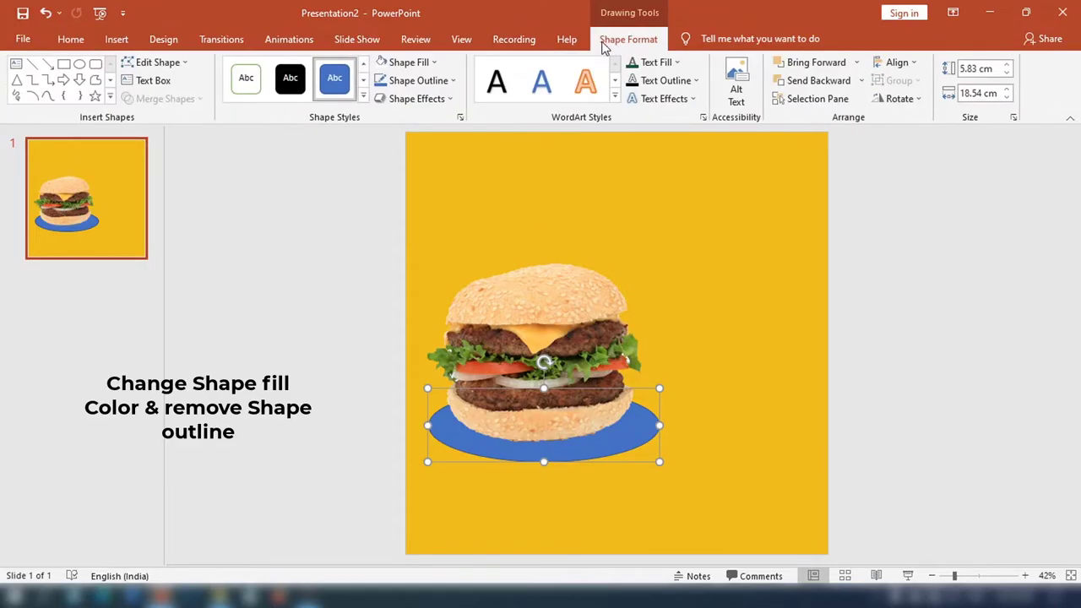
pyautogui.click(397, 61)
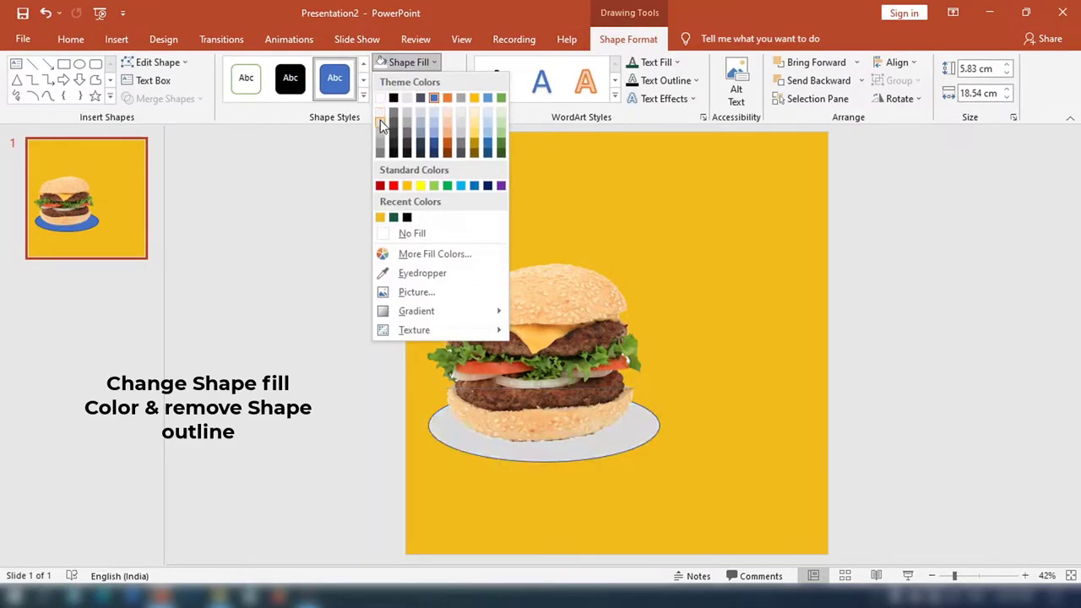
pyautogui.click(379, 122)
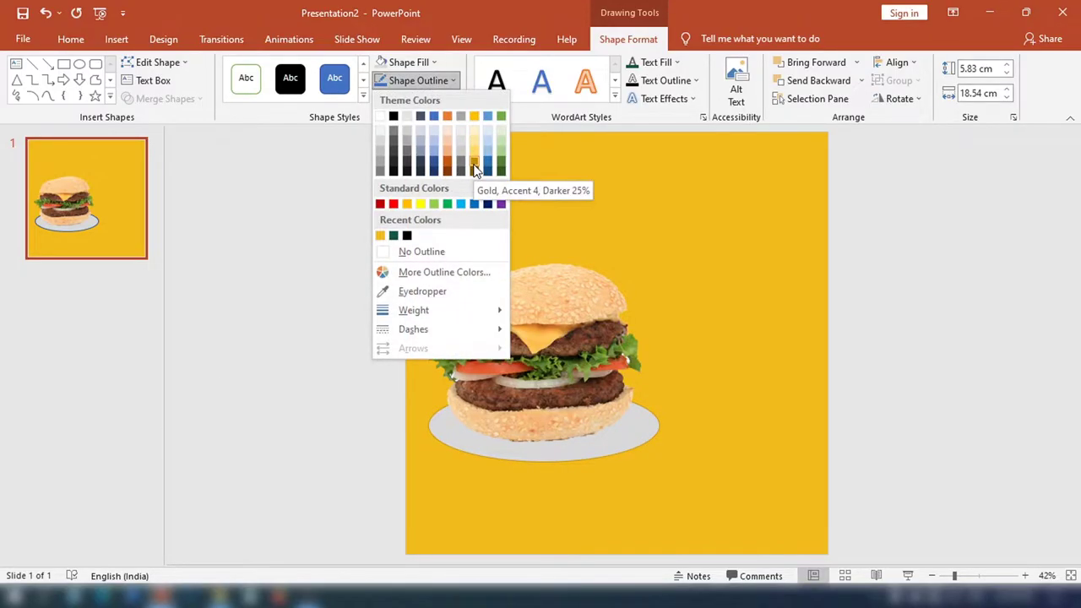
pyautogui.click(473, 164)
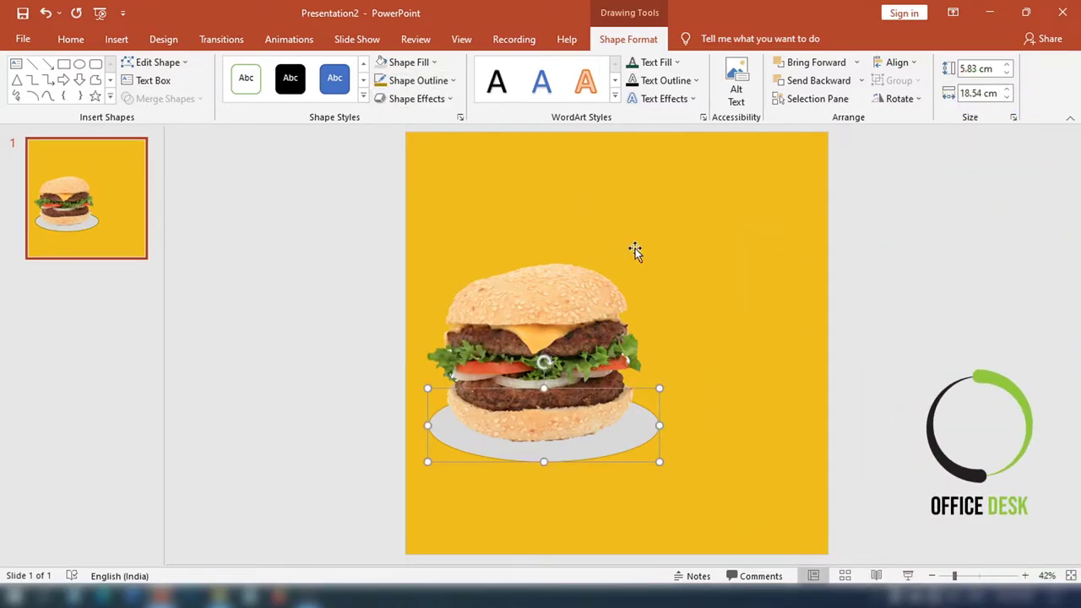
pyautogui.moveTo(574, 298); pyautogui.dragTo(578, 306)
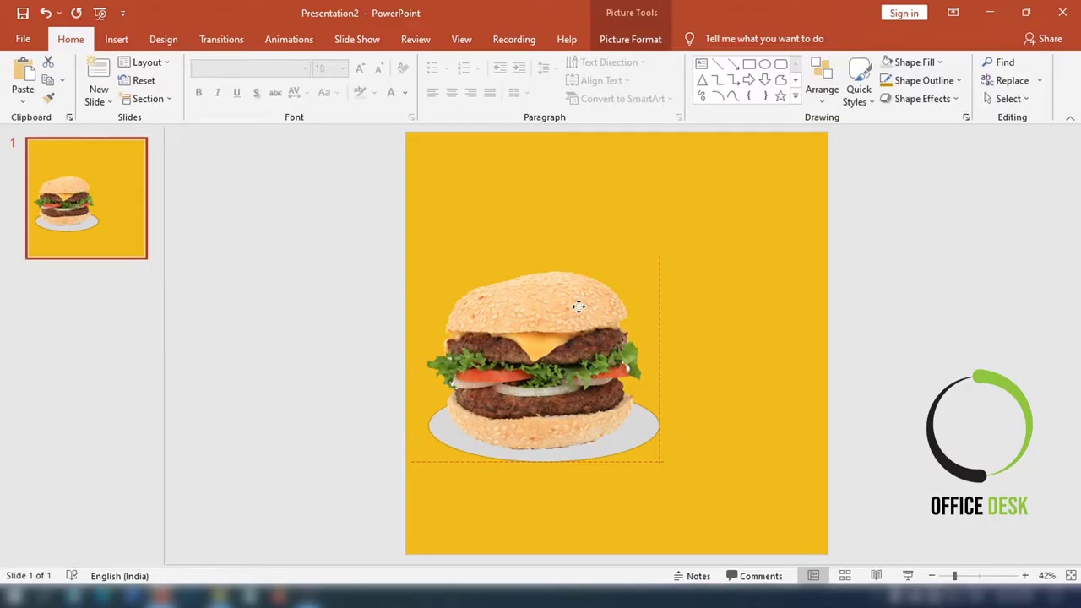
# Step: Move the burger picture up a little
pyautogui.click(858, 319)
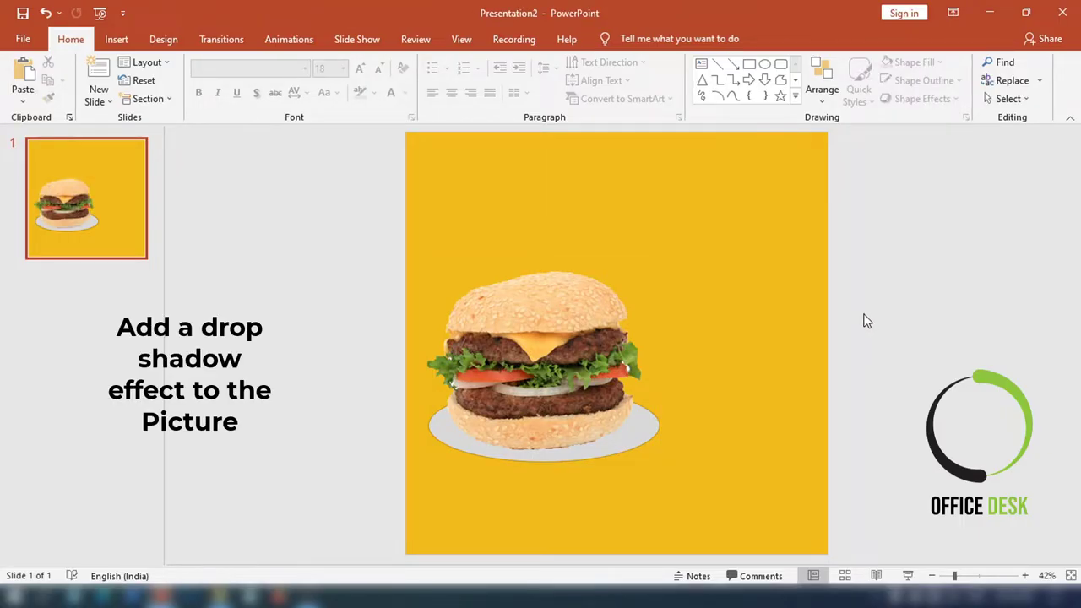
pyautogui.click(559, 461)
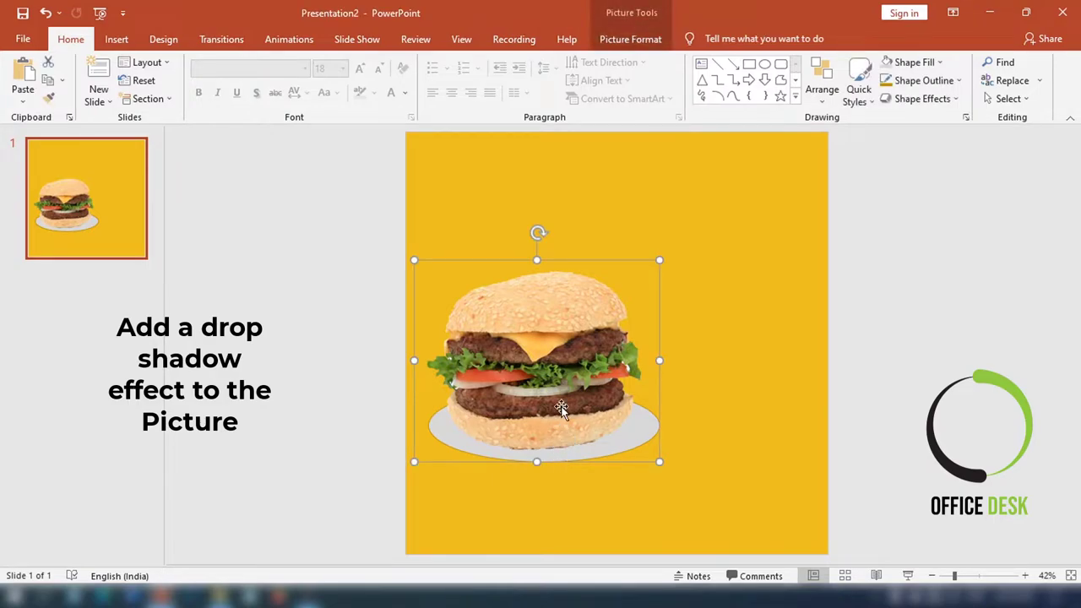
pyautogui.moveTo(561, 407); pyautogui.dragTo(561, 396)
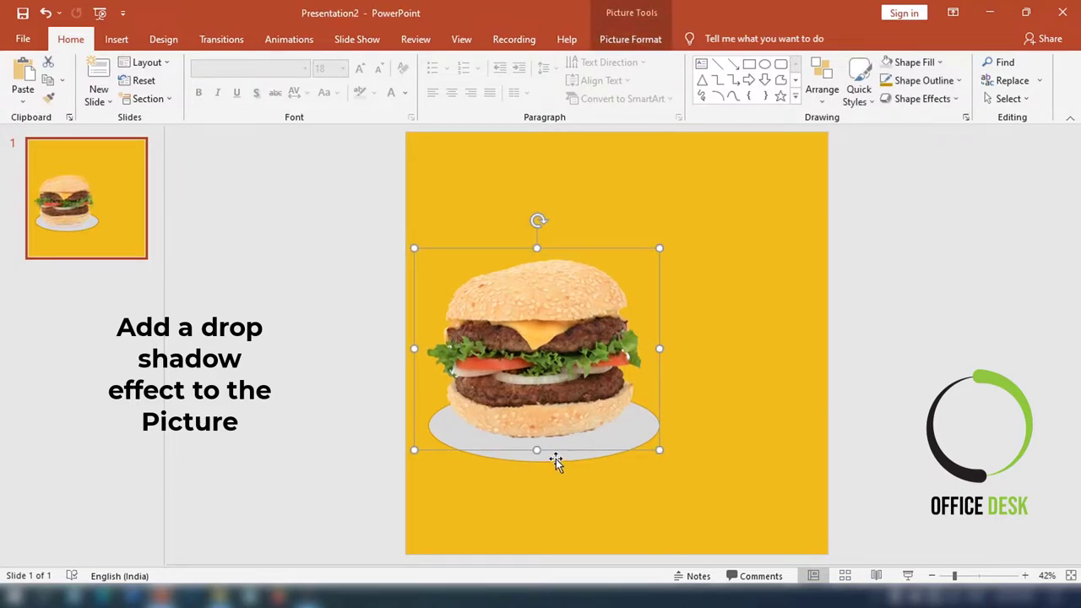
# Step: Give the burger an Offset: Bottom shadow with blur raised to 19 pt
pyautogui.click(624, 40)
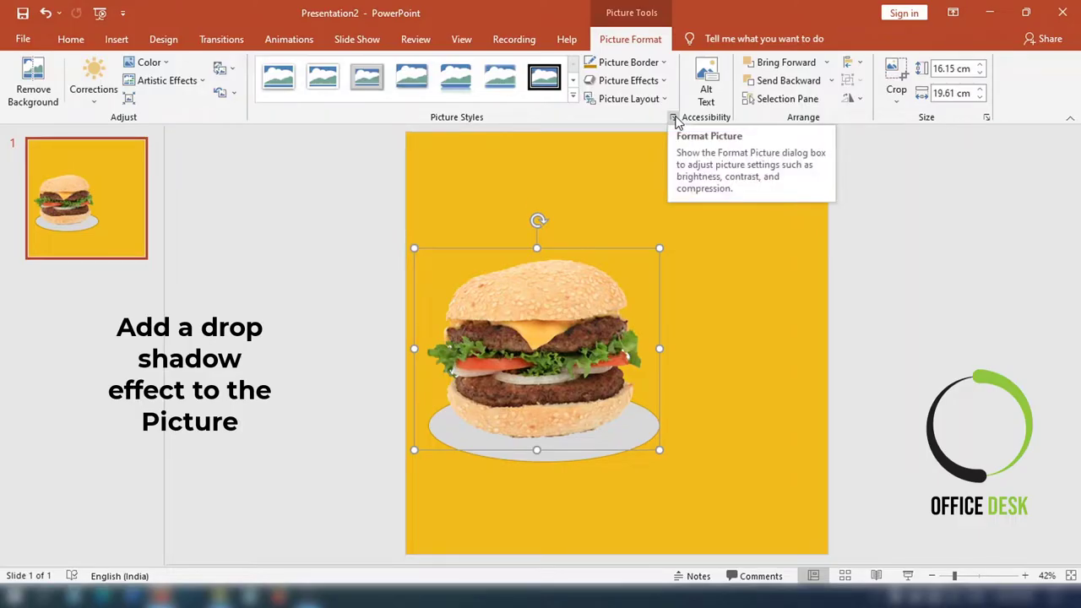
pyautogui.click(673, 118)
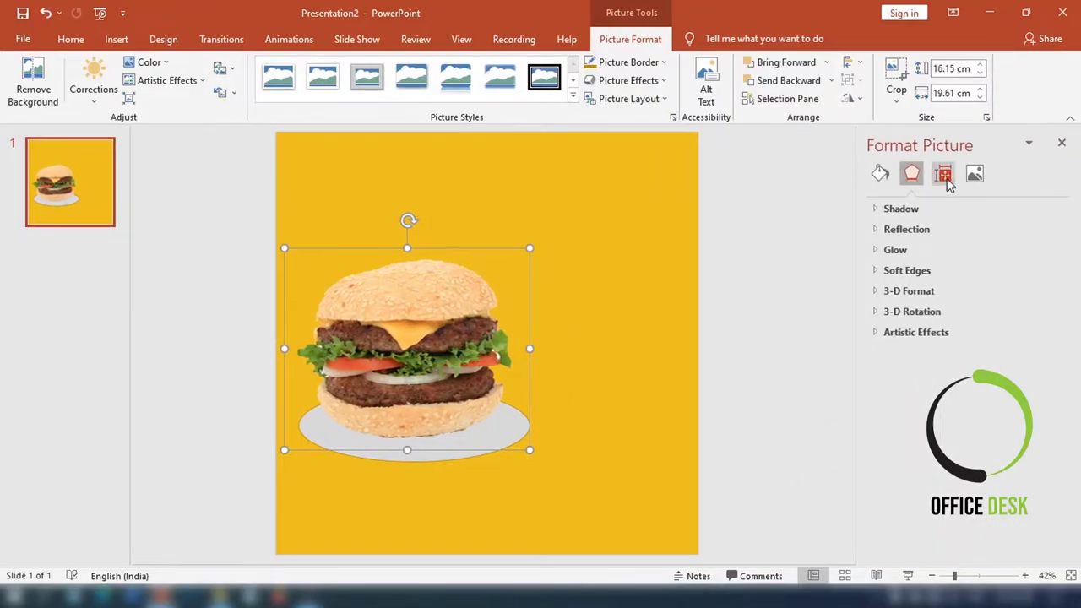
pyautogui.click(894, 174)
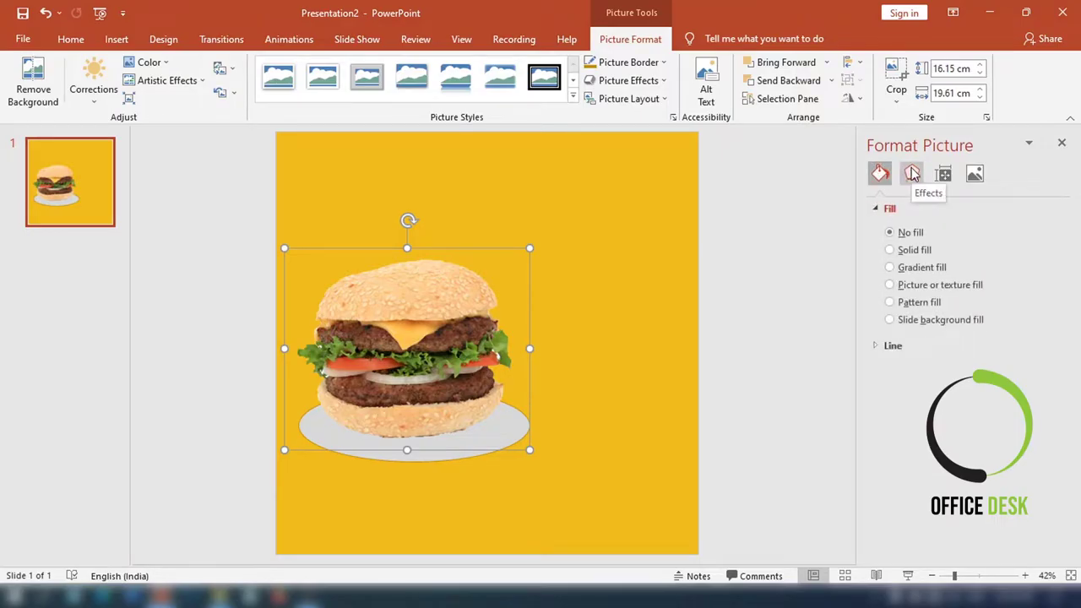
pyautogui.click(910, 174)
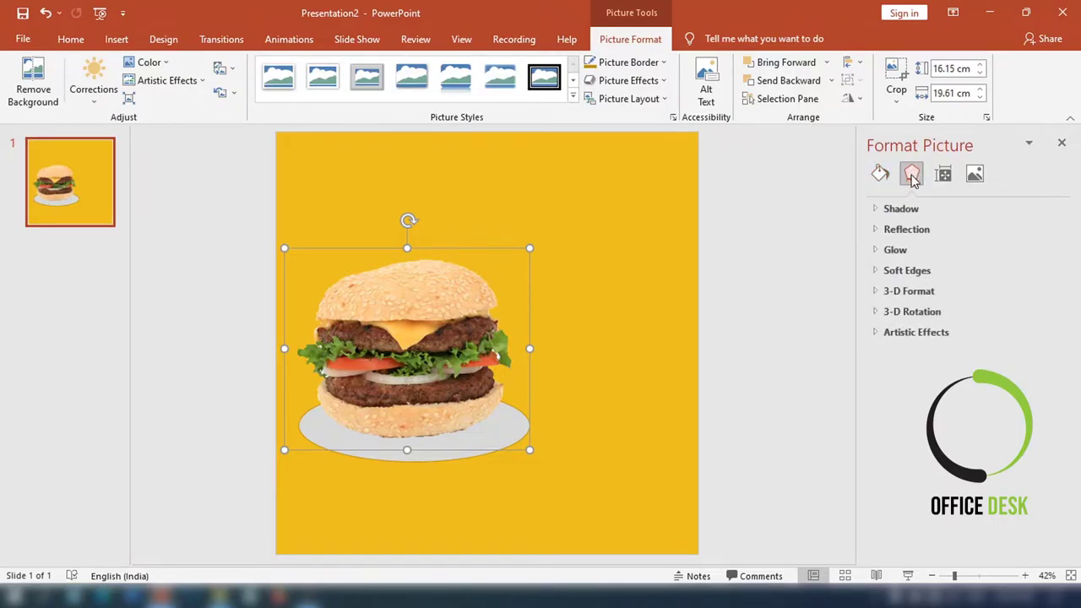
pyautogui.click(875, 211)
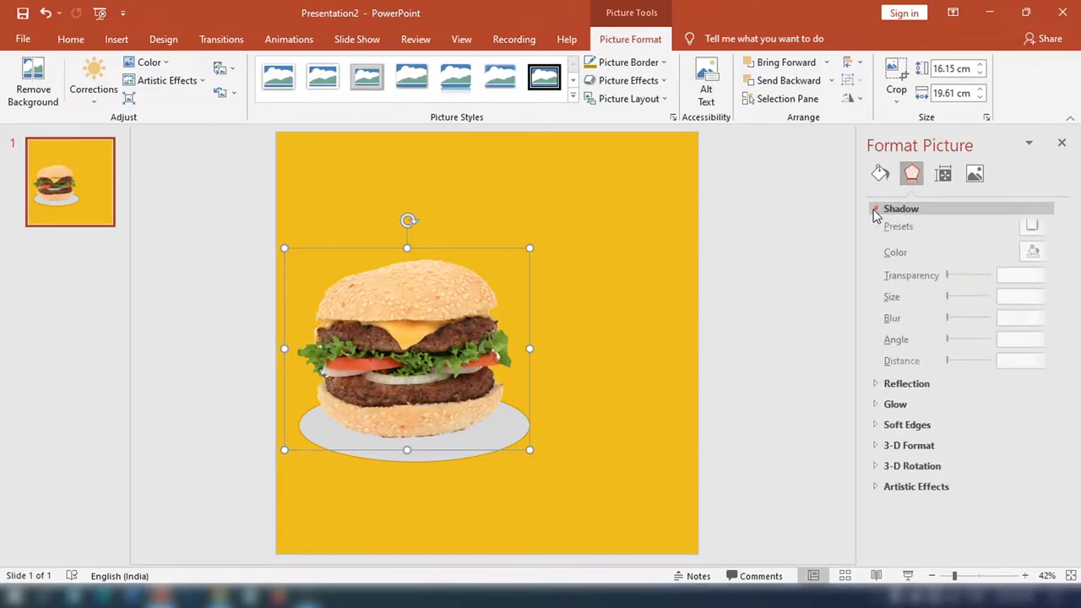
pyautogui.click(1045, 231)
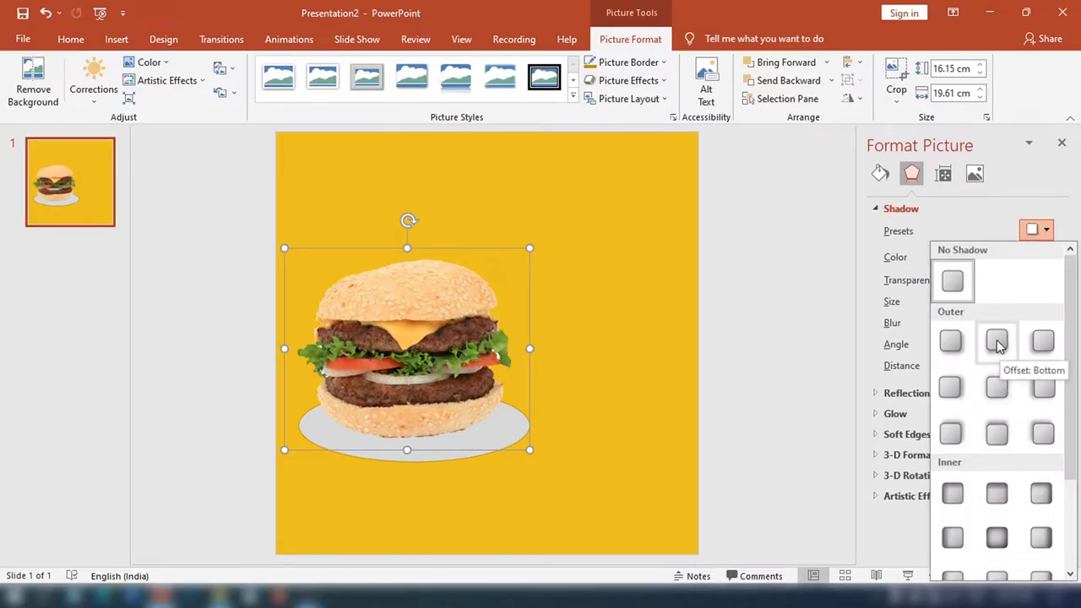
pyautogui.click(997, 341)
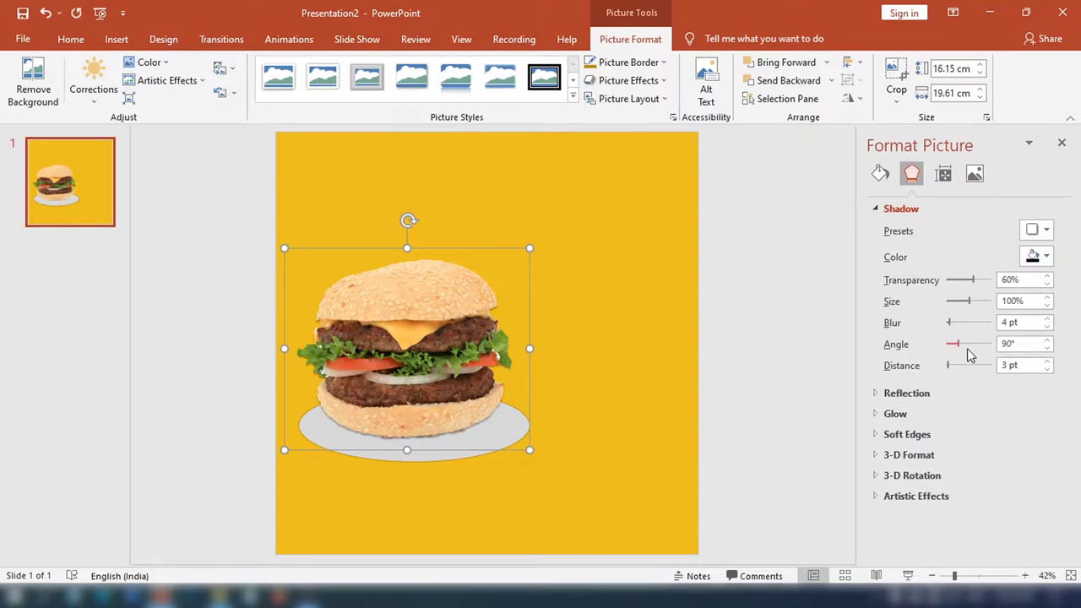
pyautogui.moveTo(950, 323); pyautogui.dragTo(953, 324)
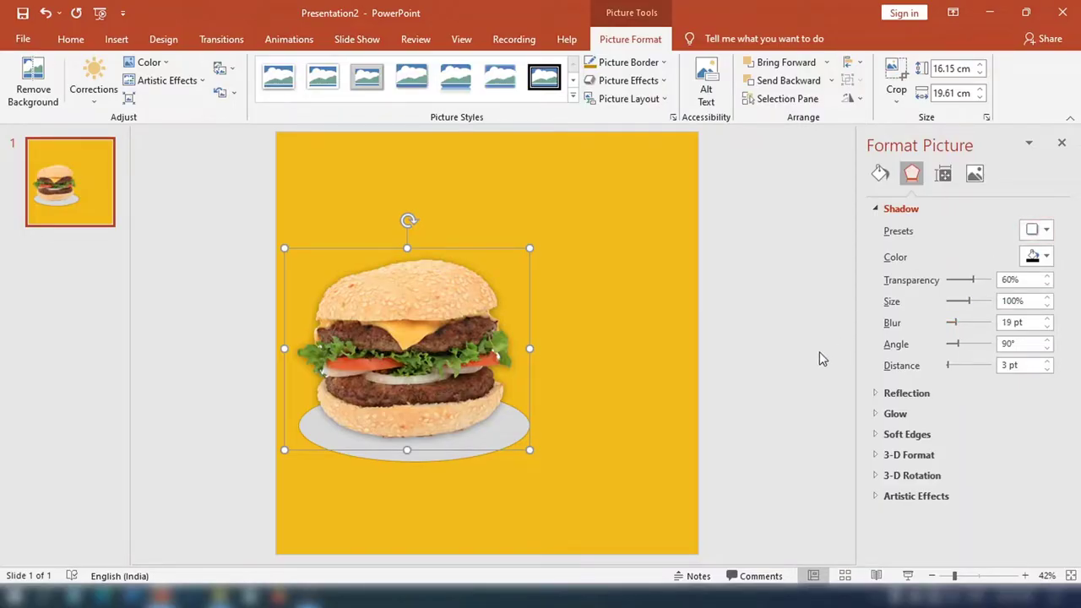
pyautogui.click(593, 400)
# Step: Give the grey oval plate an outer drop shadow with a 14 pt blur
pyautogui.click(420, 462)
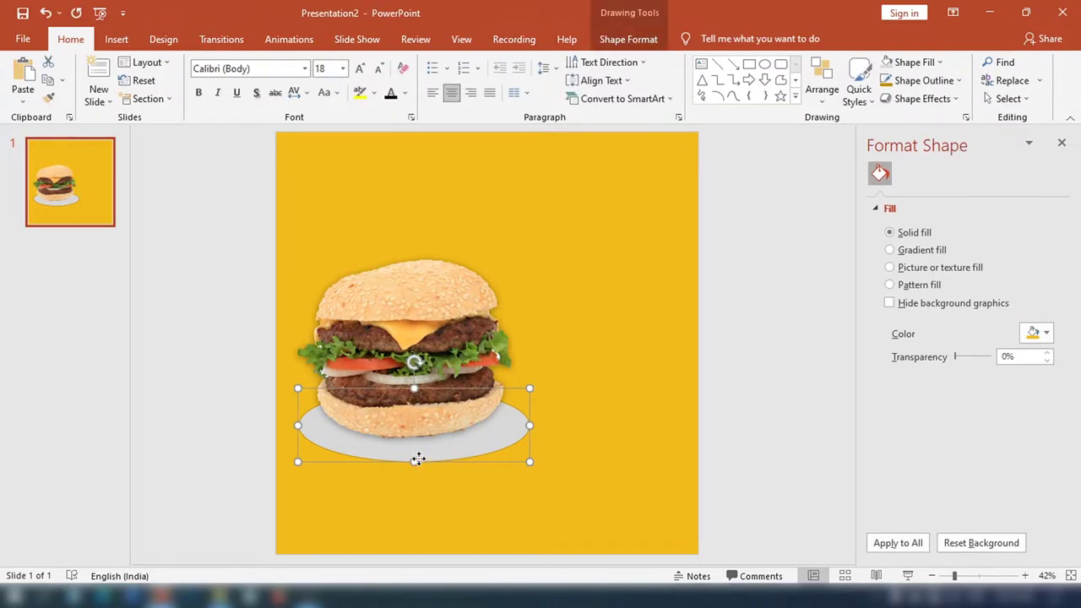
pyautogui.click(911, 198)
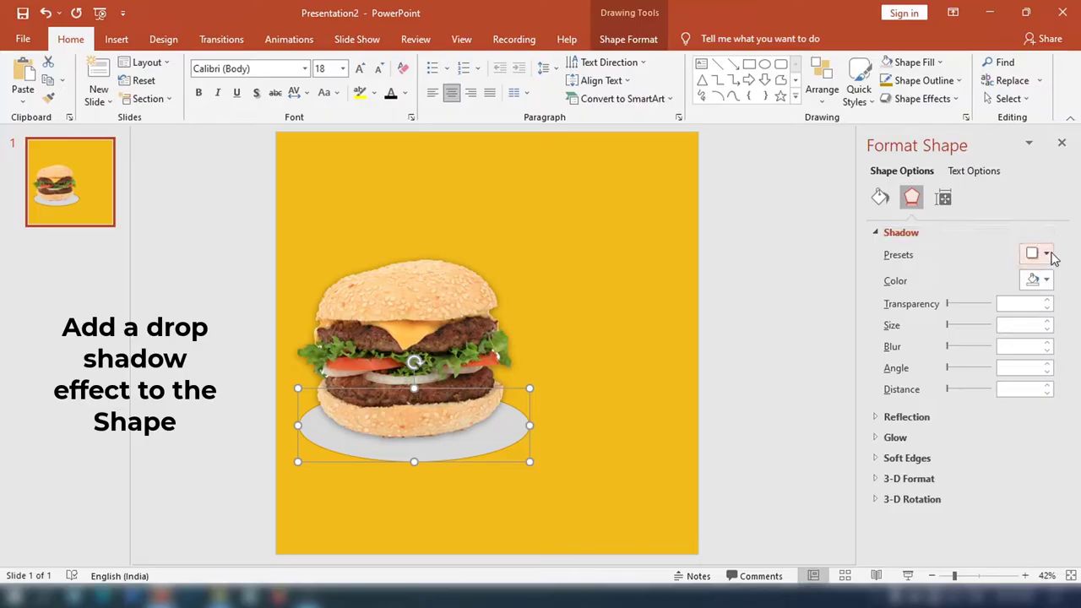
pyautogui.click(1045, 254)
pyautogui.click(996, 365)
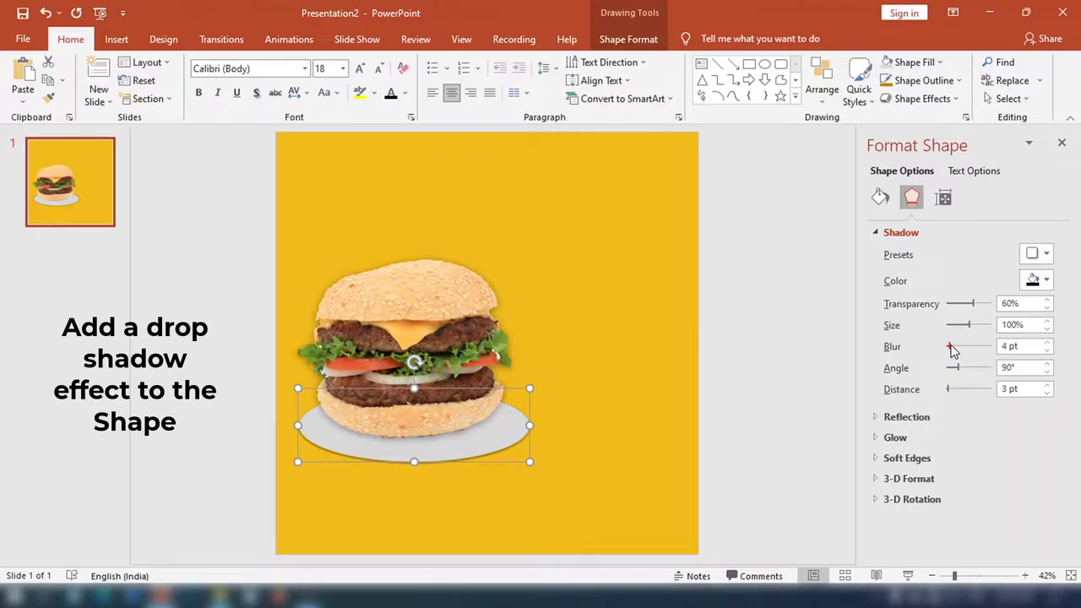
pyautogui.moveTo(950, 349); pyautogui.dragTo(956, 351)
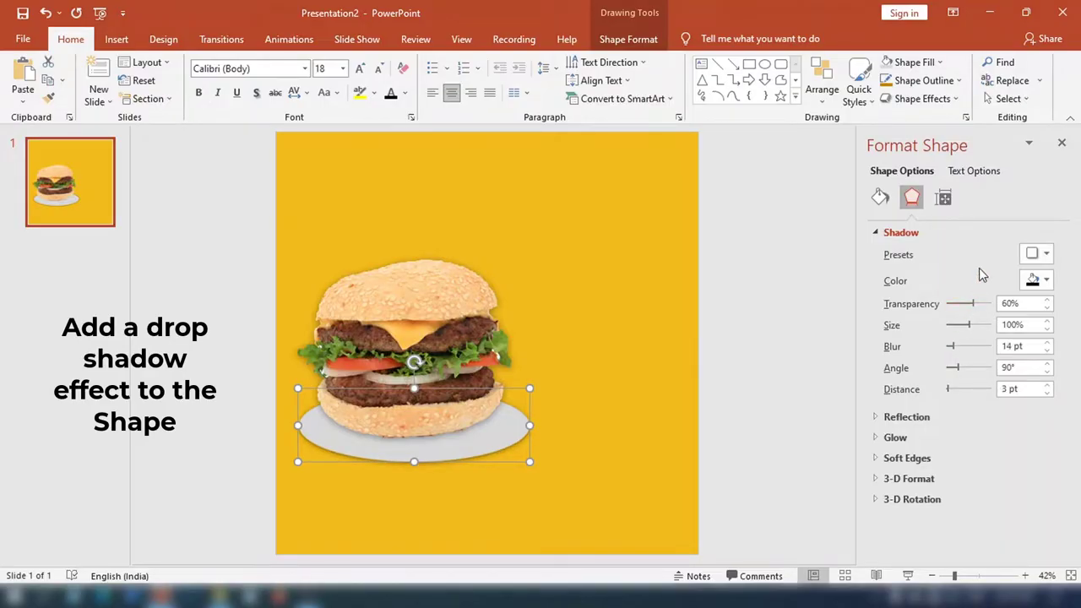
pyautogui.click(1061, 143)
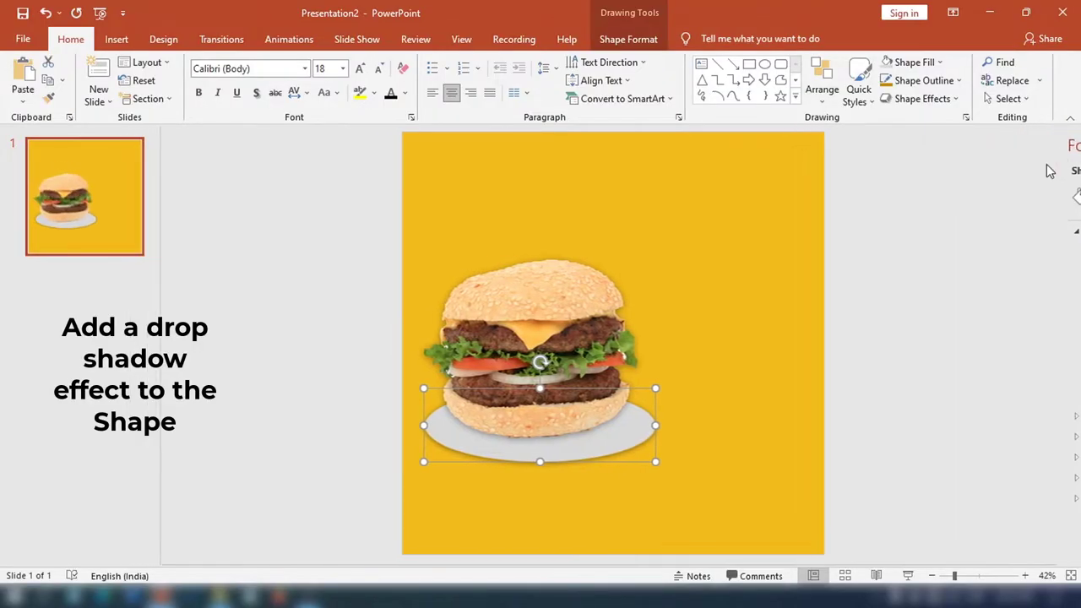
# Step: Shift the burger picture slightly on the plate
pyautogui.click(788, 319)
pyautogui.moveTo(607, 316); pyautogui.dragTo(562, 313)
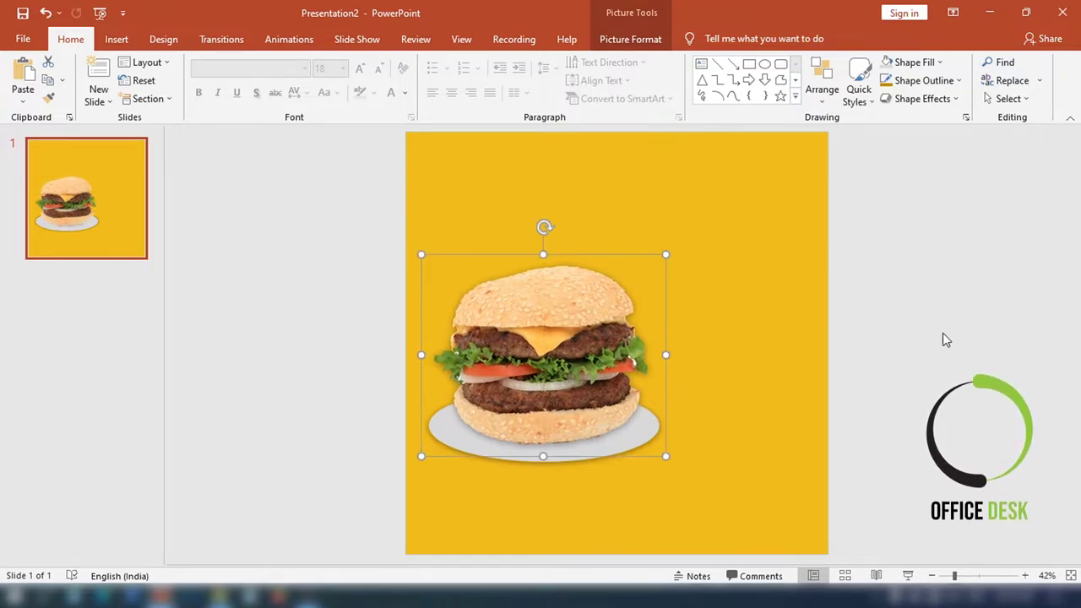
pyautogui.click(975, 339)
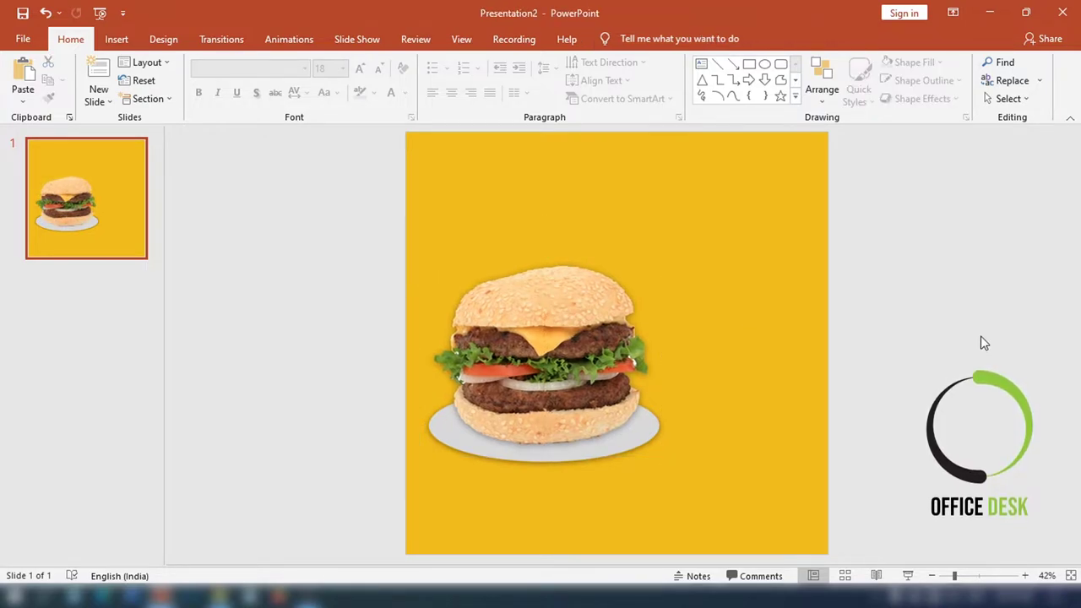
# Step: Move the plate and burger together slightly to the right
pyautogui.click(564, 454)
pyautogui.keyDown('shift'); pyautogui.click(562, 313); pyautogui.keyUp('shift')
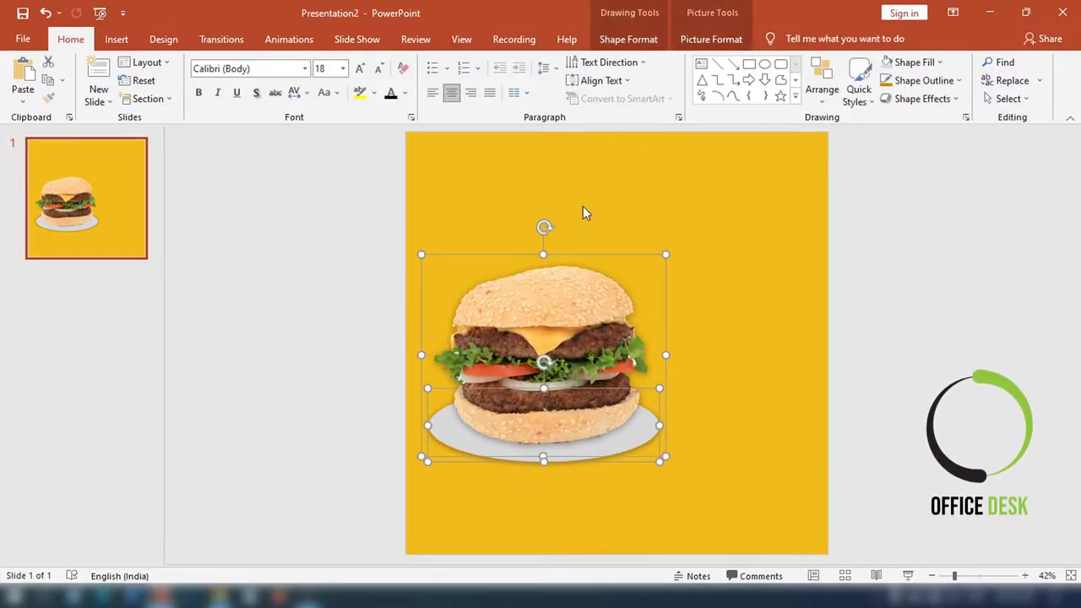
pyautogui.moveTo(570, 294); pyautogui.dragTo(575, 295)
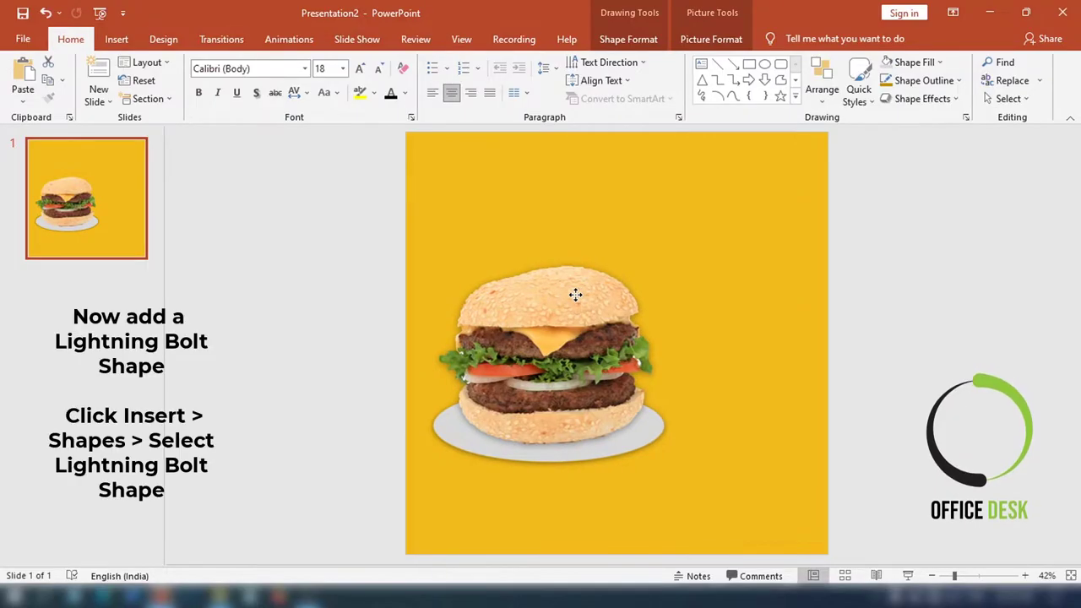
pyautogui.click(892, 295)
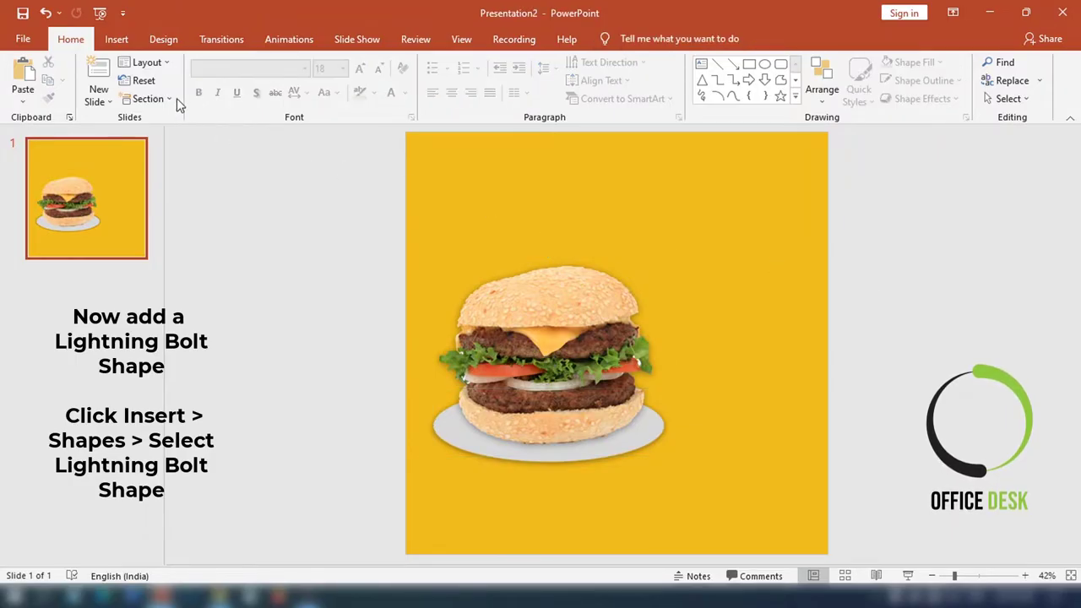
# Step: Draw a small Lightning Bolt shape, about 2.67 × 1.84 cm, above the burger's top-left
pyautogui.click(118, 41)
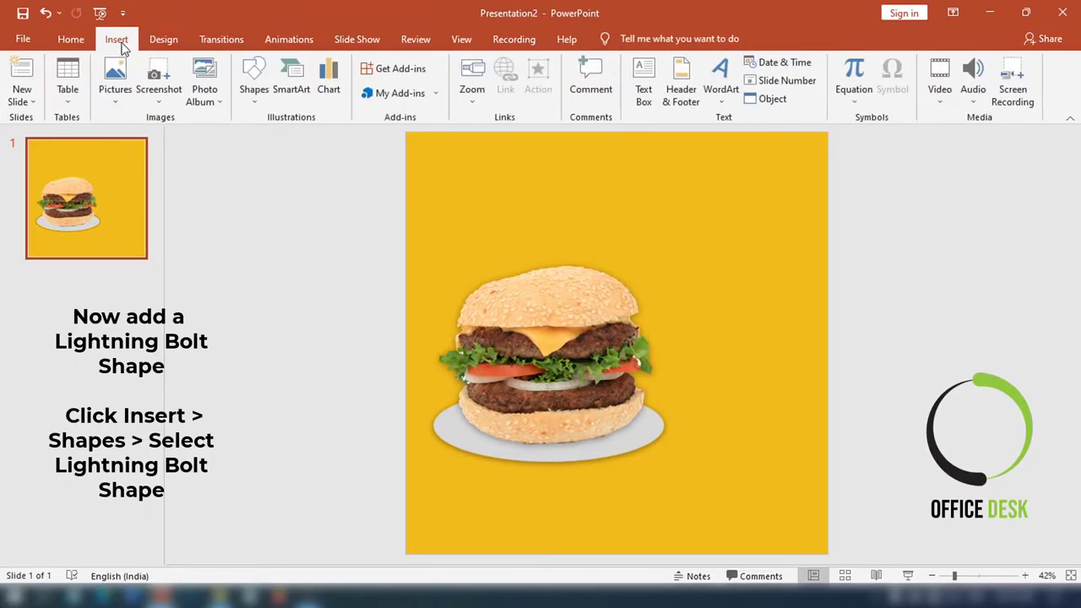
pyautogui.click(253, 81)
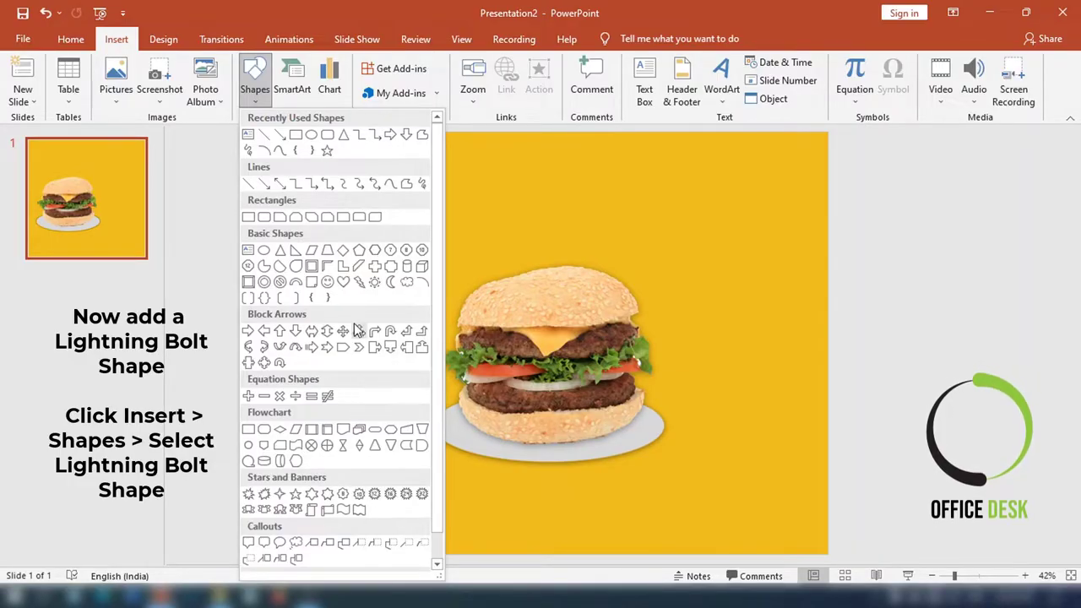
pyautogui.click(359, 282)
pyautogui.moveTo(453, 233); pyautogui.dragTo(479, 268)
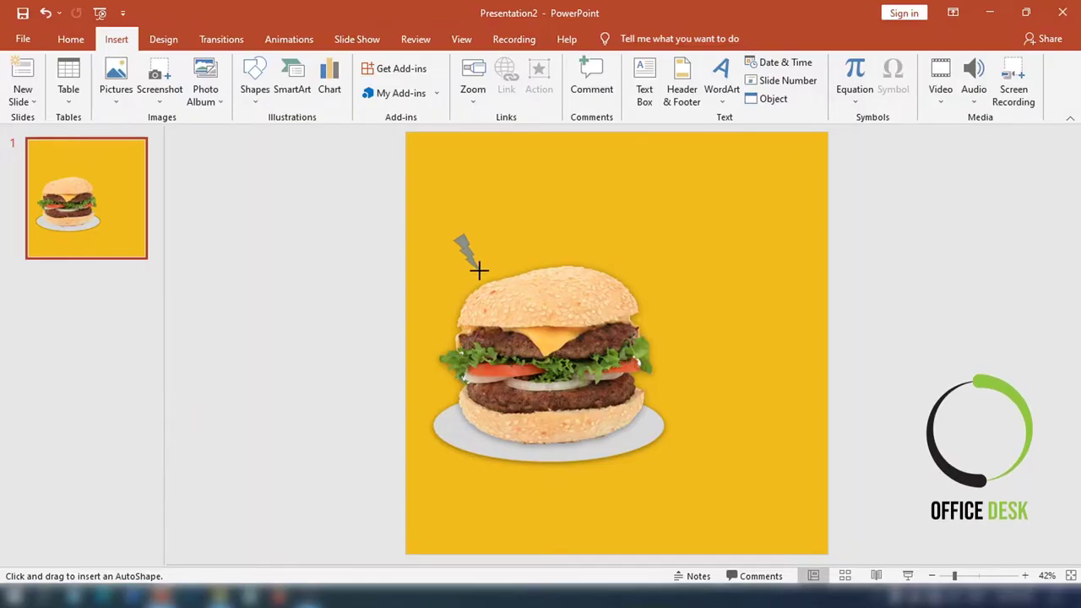
pyautogui.moveTo(476, 268); pyautogui.dragTo(471, 254)
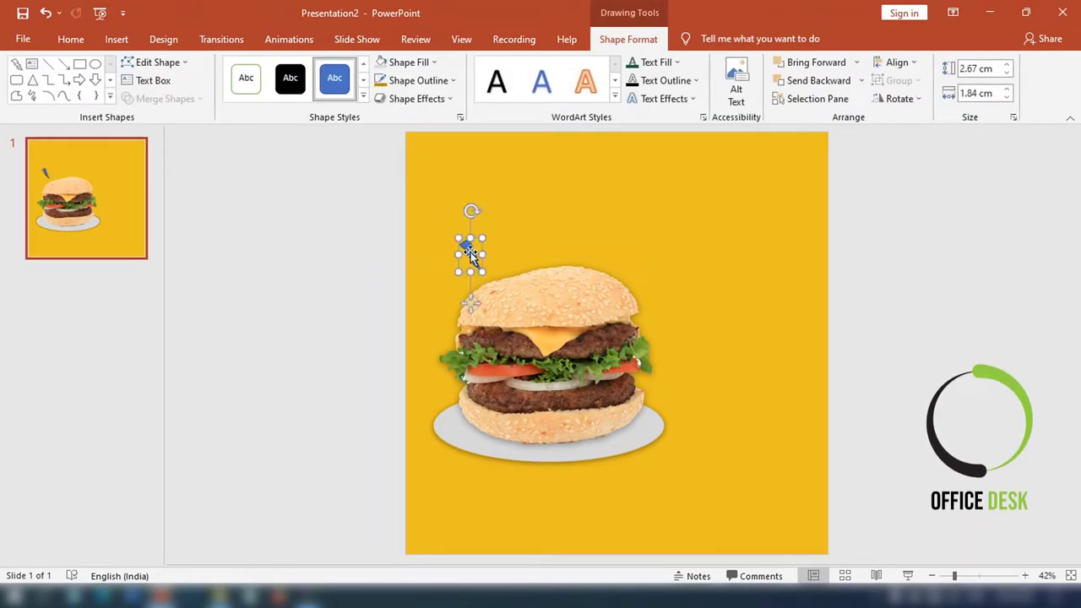
# Step: Fill the lightning bolt dark green, remove its outline, and copy it
pyautogui.click(411, 64)
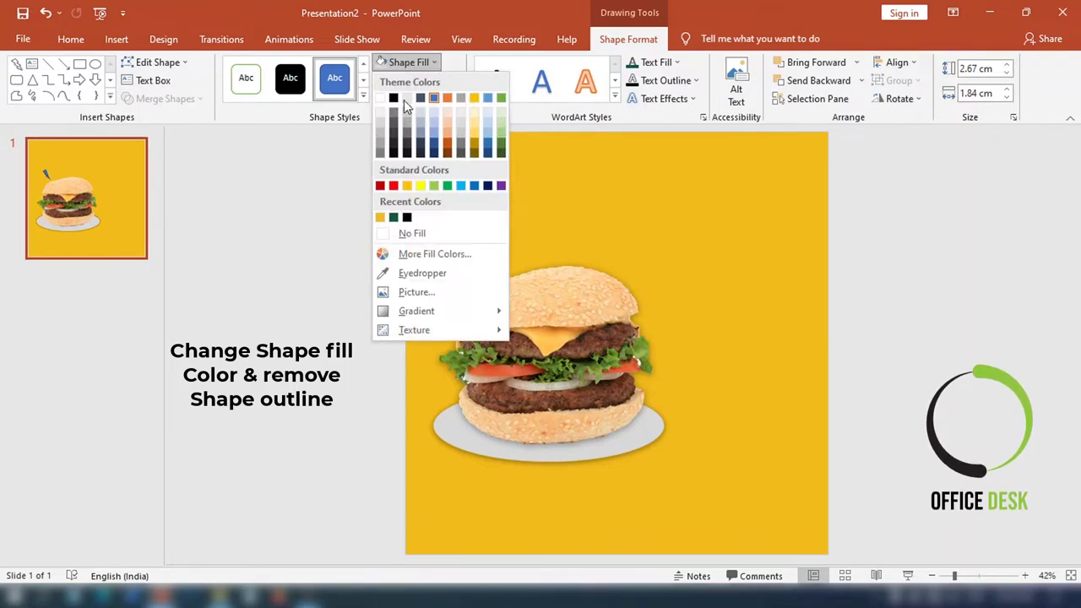
pyautogui.click(393, 218)
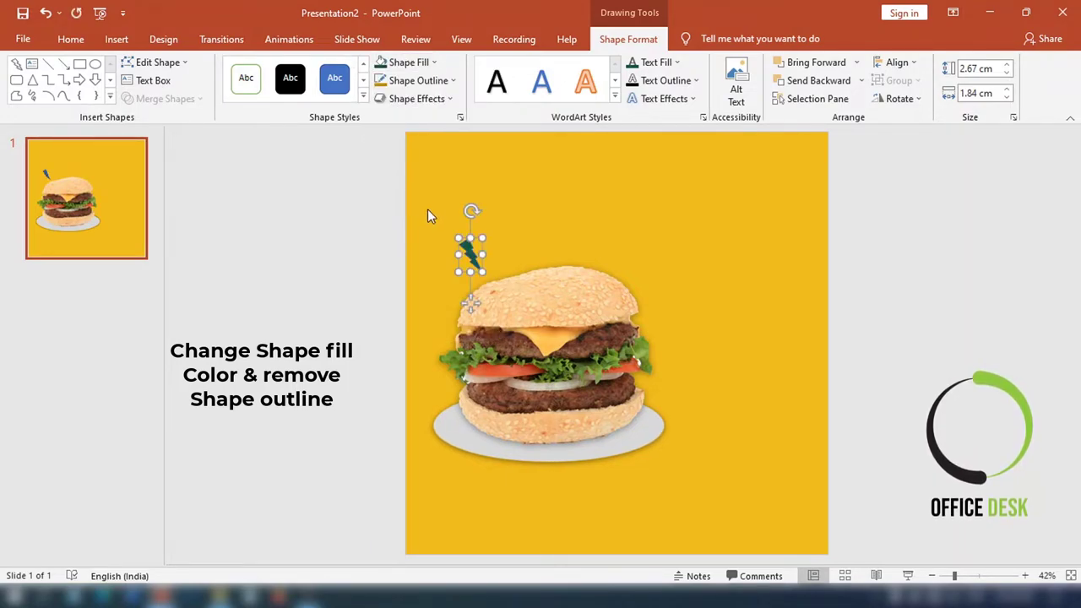
pyautogui.click(419, 80)
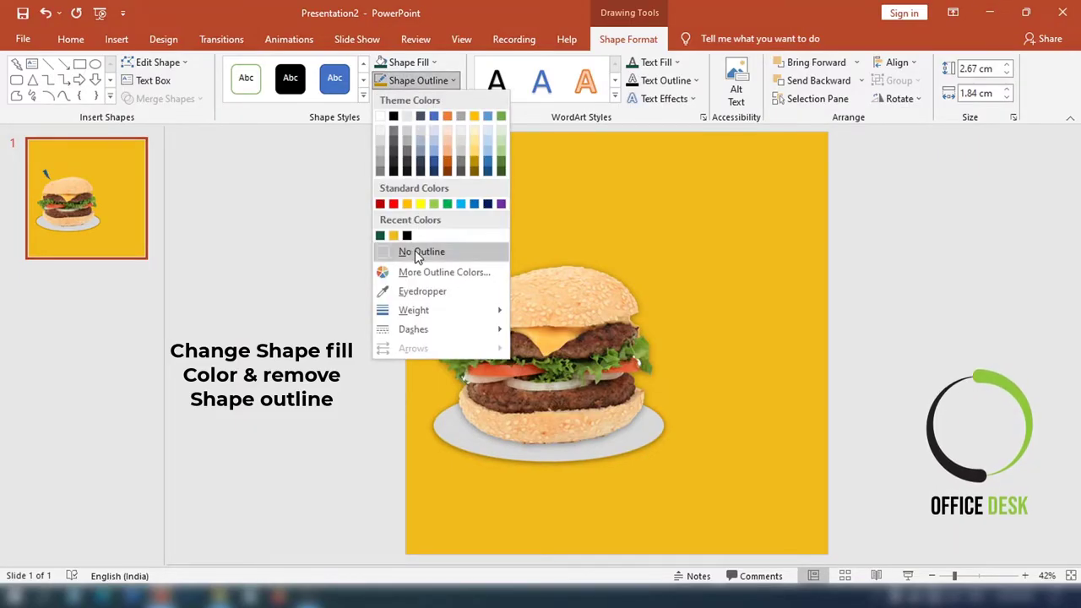
pyautogui.click(418, 251)
pyautogui.click(893, 283)
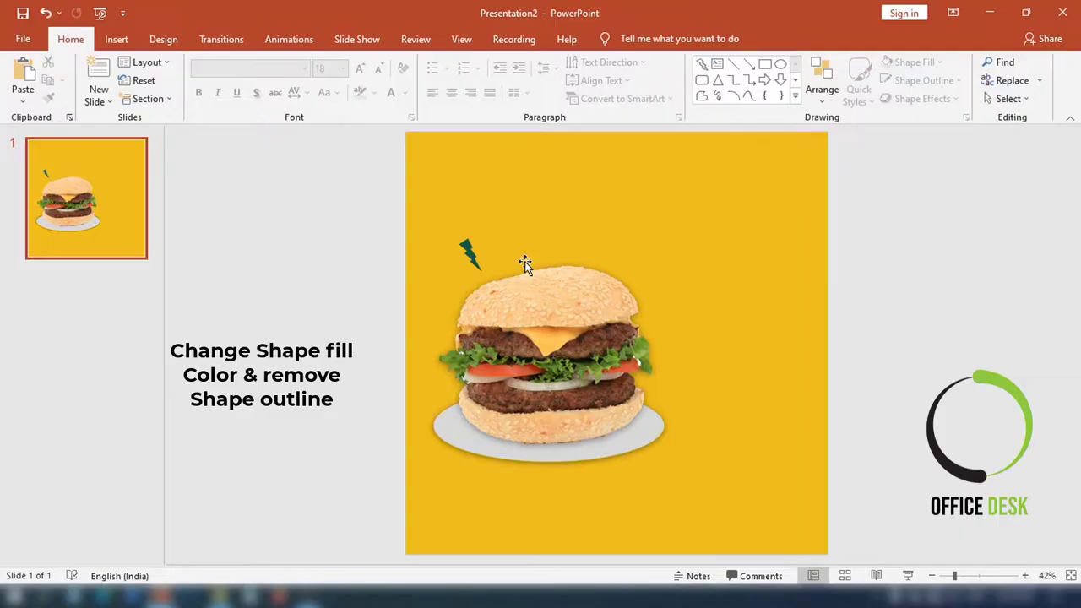
pyautogui.click(469, 251)
pyautogui.hotkey('ctrl', 'c')
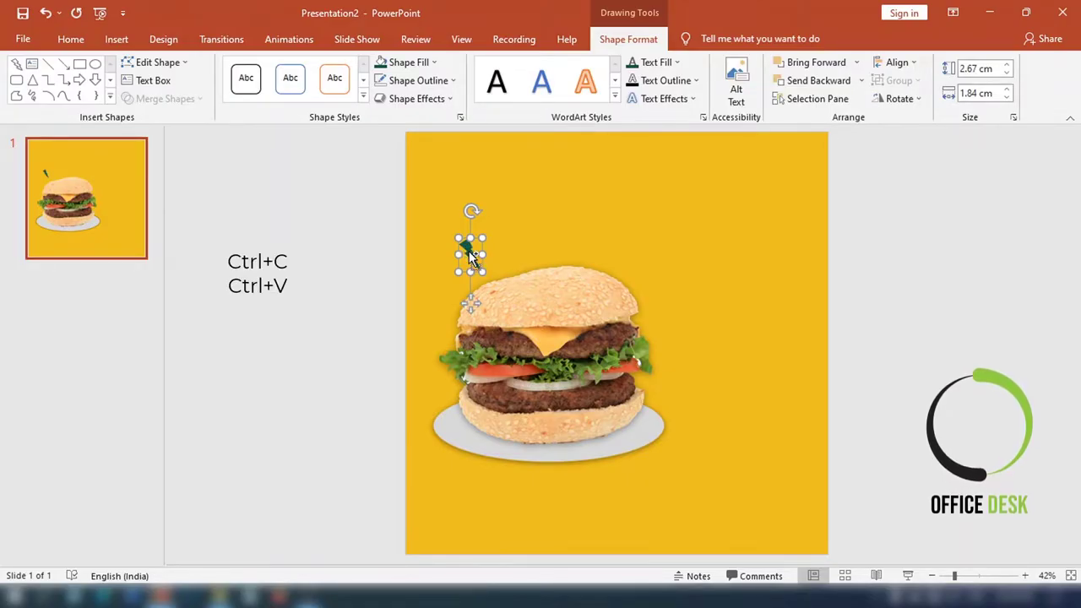
# Step: Place the pasted bolt copy just right of the green one, filled white with no outline
pyautogui.moveTo(469, 253)
pyautogui.mouseDown()
pyautogui.moveTo(499, 239)
pyautogui.moveTo(497, 251)
pyautogui.moveTo(506, 212)
pyautogui.moveTo(505, 232)
pyautogui.moveTo(488, 239)
pyautogui.moveTo(501, 247)
pyautogui.mouseUp()
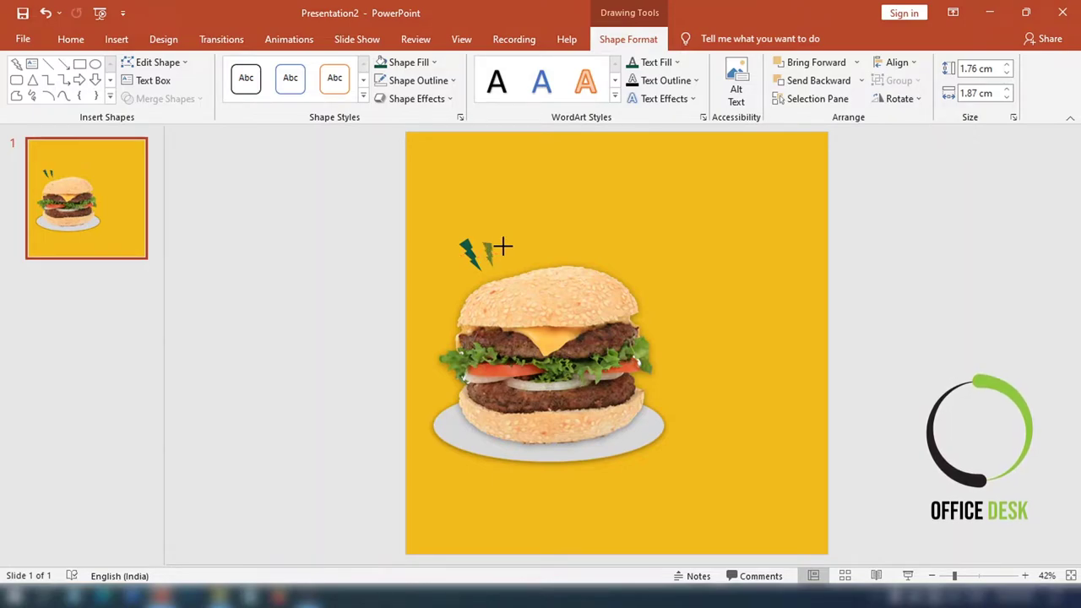
pyautogui.moveTo(502, 247); pyautogui.dragTo(503, 245)
pyautogui.click(433, 63)
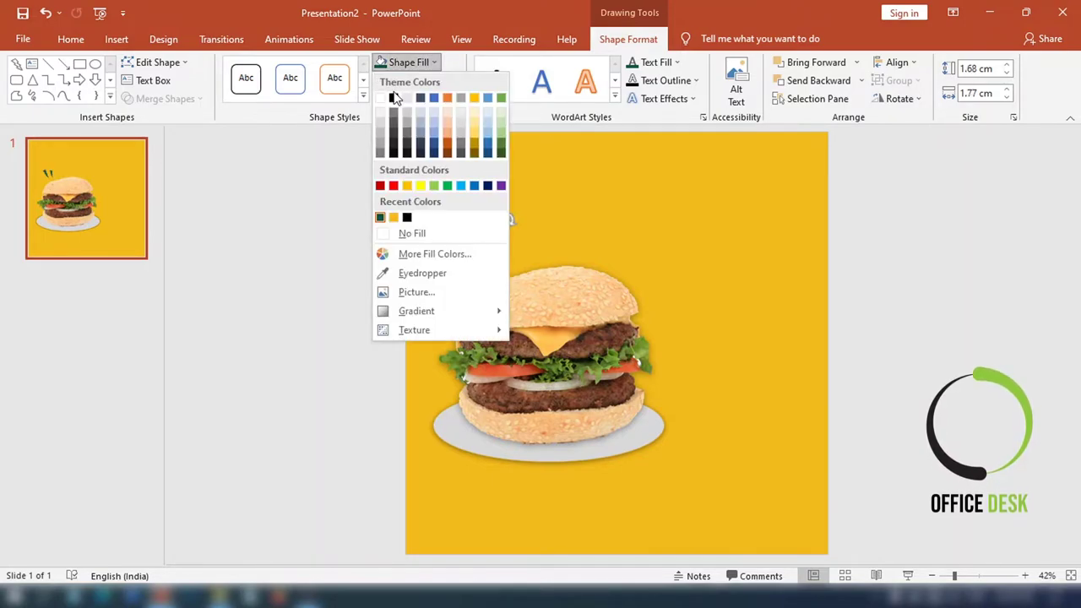
pyautogui.click(384, 98)
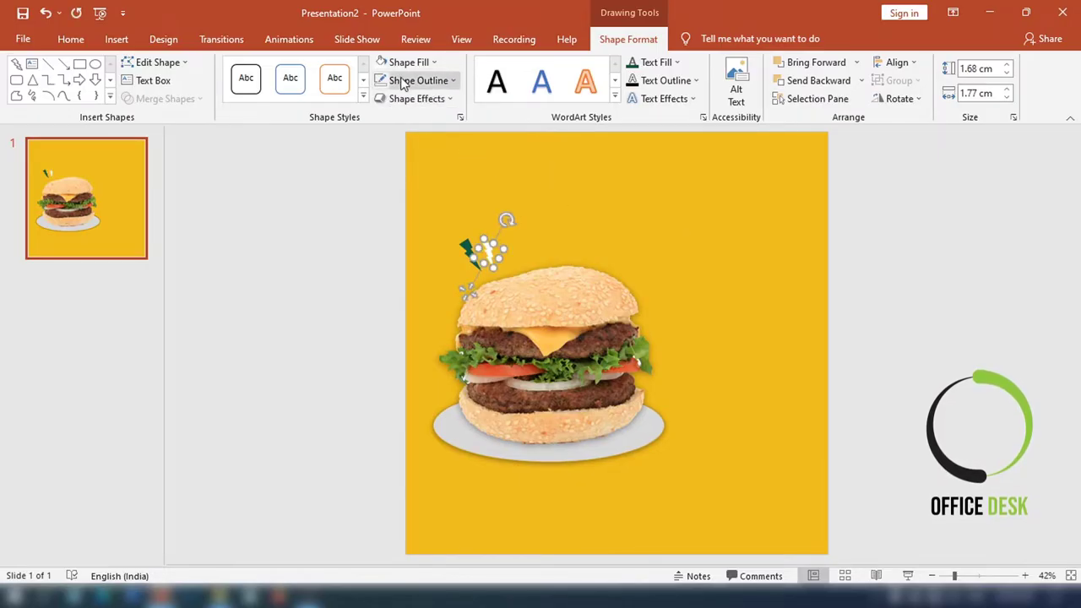
pyautogui.click(407, 87)
pyautogui.click(404, 249)
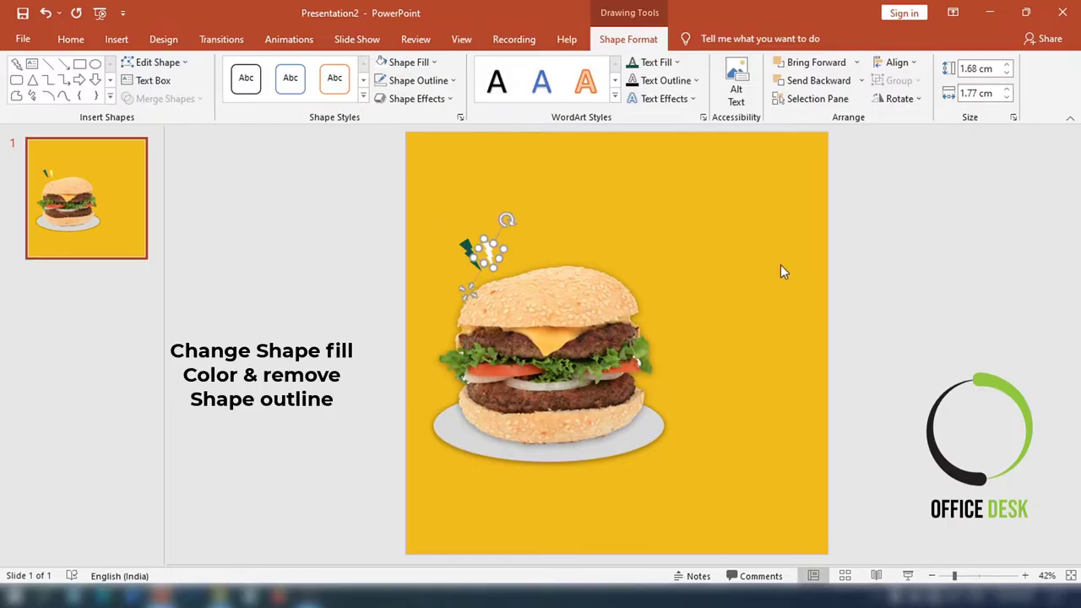
pyautogui.click(909, 278)
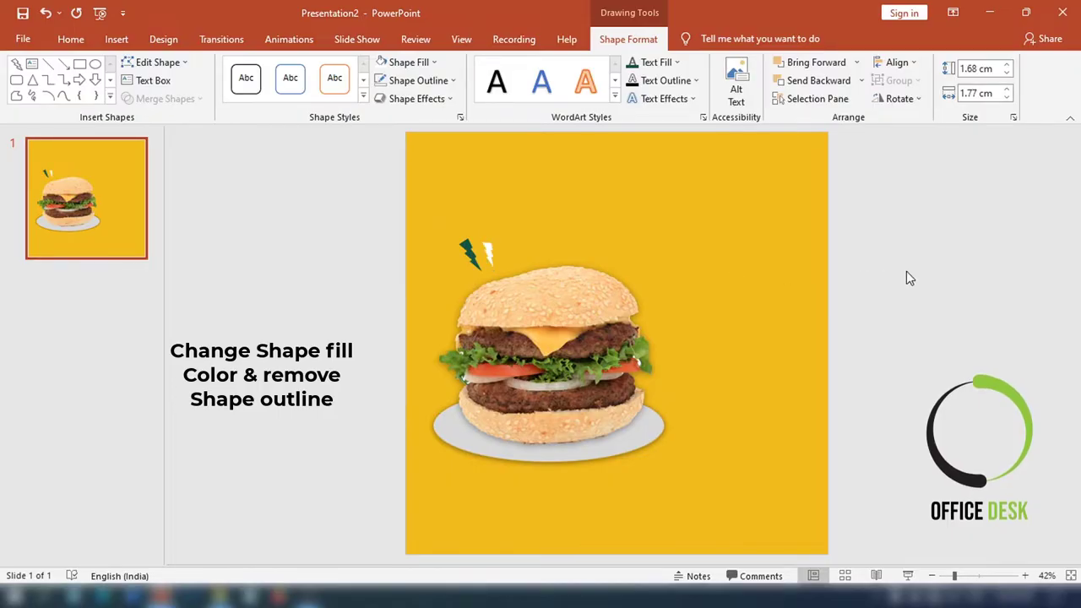
# Step: Nudge the green bolt down and the white bolt slightly down-right into place
pyautogui.click(467, 250)
pyautogui.doubleClick(467, 251)
pyautogui.moveTo(467, 251); pyautogui.dragTo(469, 256)
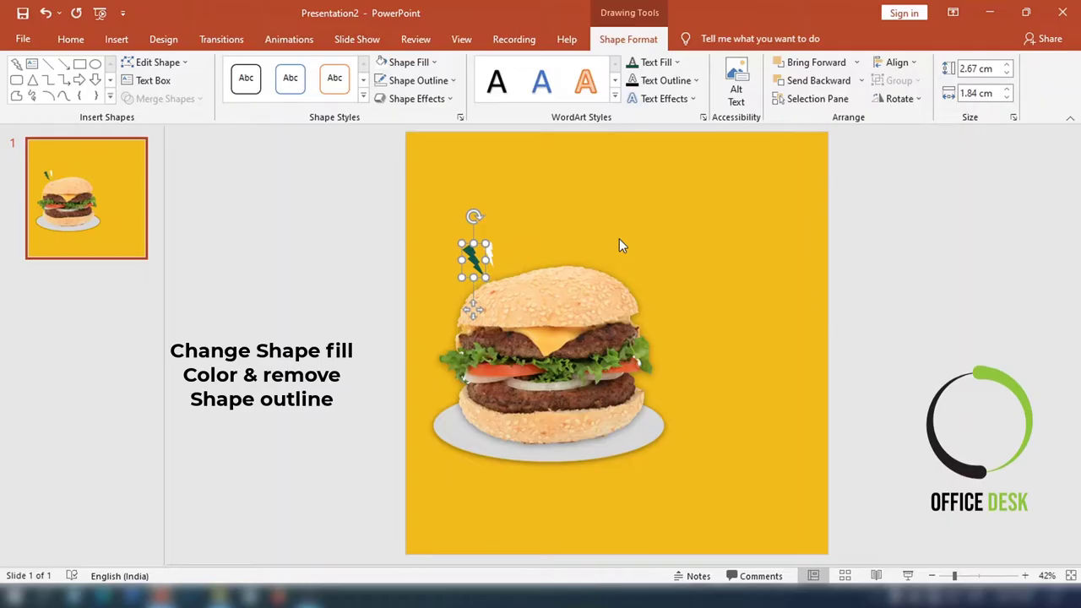
pyautogui.click(878, 246)
pyautogui.click(490, 252)
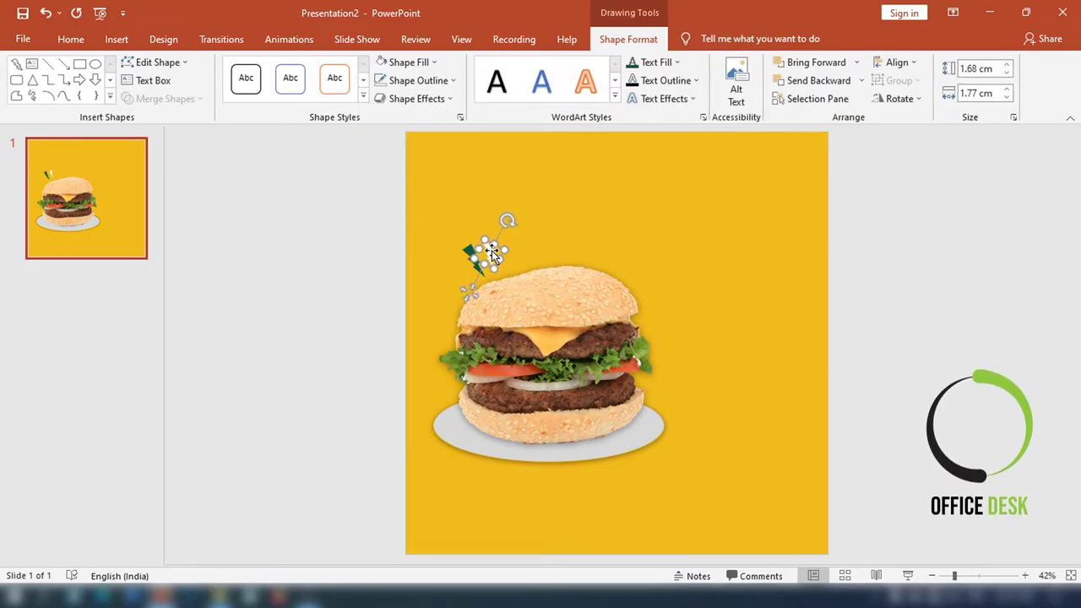
pyautogui.moveTo(492, 255); pyautogui.dragTo(495, 257)
pyautogui.click(932, 297)
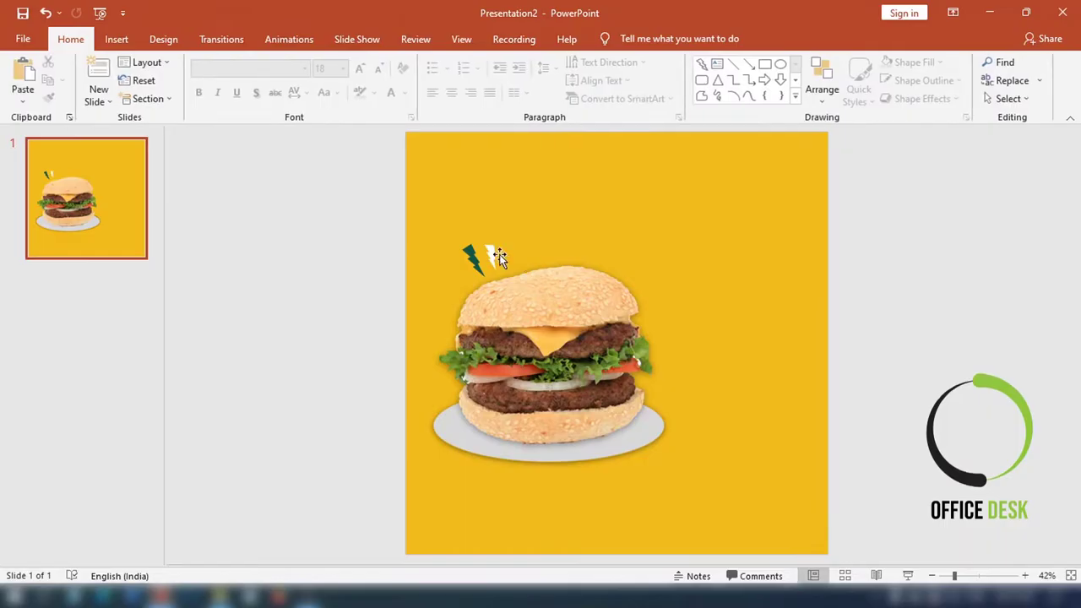
# Step: Group the green and white bolts and place a duplicate pair above the burger's top-right
pyautogui.click(467, 251)
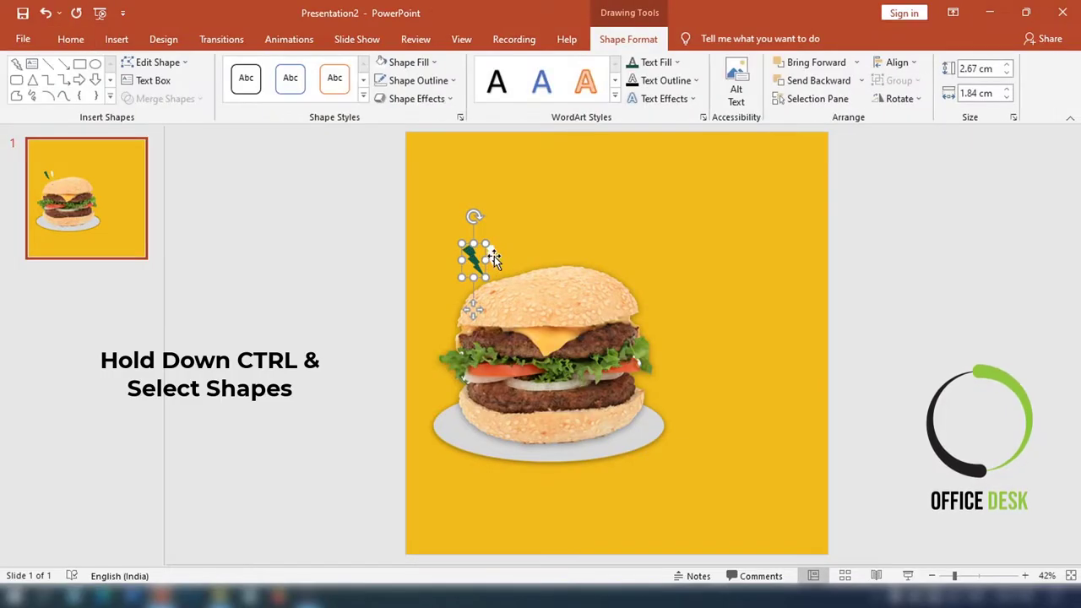
pyautogui.keyDown('ctrl'); pyautogui.click(491, 255); pyautogui.keyUp('ctrl')
pyautogui.rightClick(492, 255)
pyautogui.moveTo(533, 345)
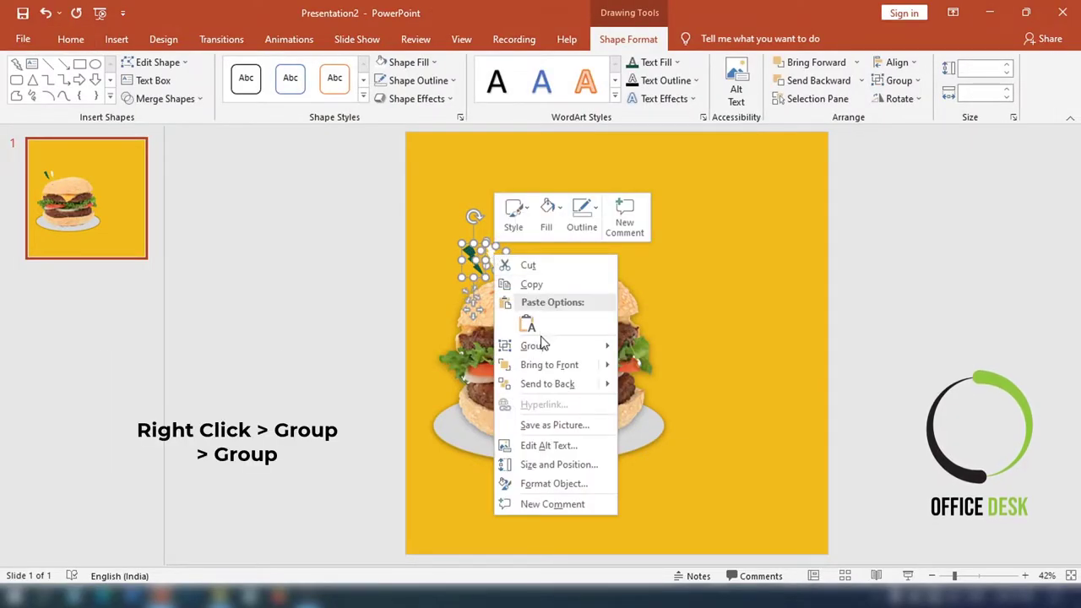
pyautogui.click(656, 347)
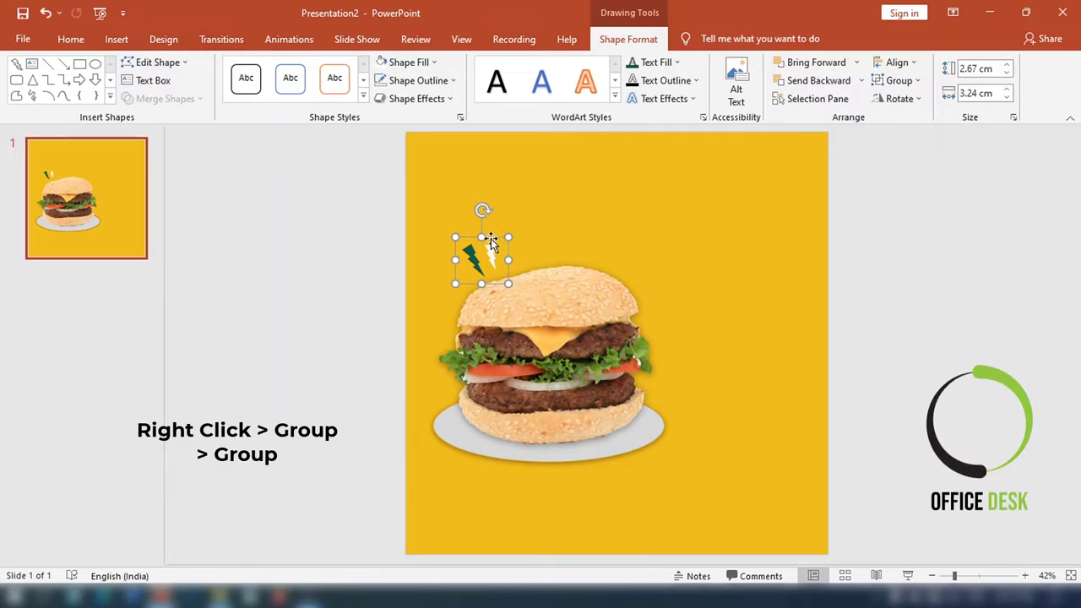
pyautogui.hotkey('ctrl', 'c')
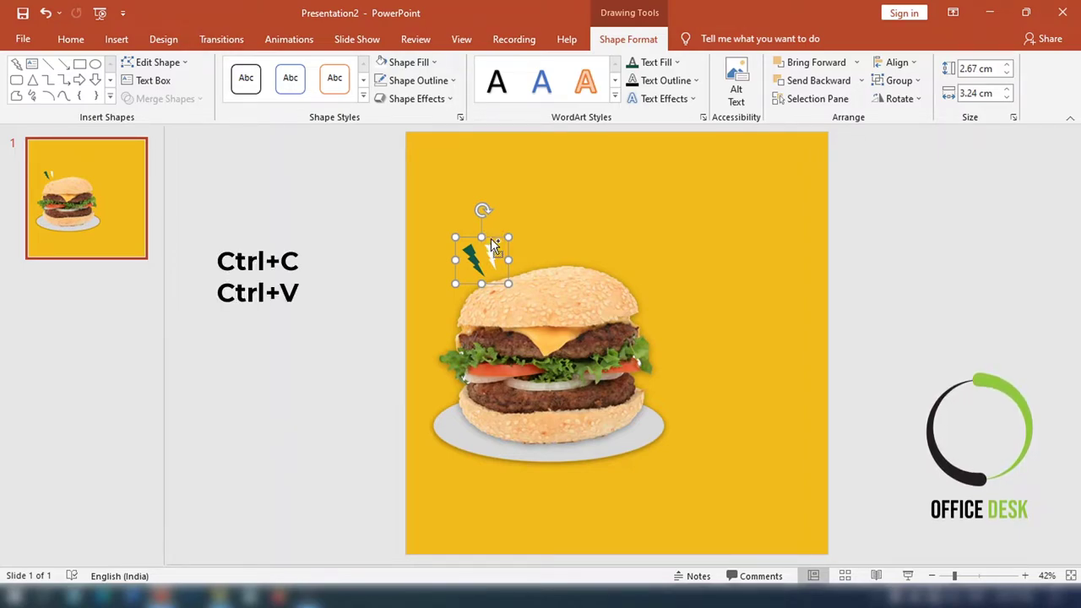
pyautogui.hotkey('ctrl', 'v')
pyautogui.moveTo(502, 241); pyautogui.dragTo(620, 228)
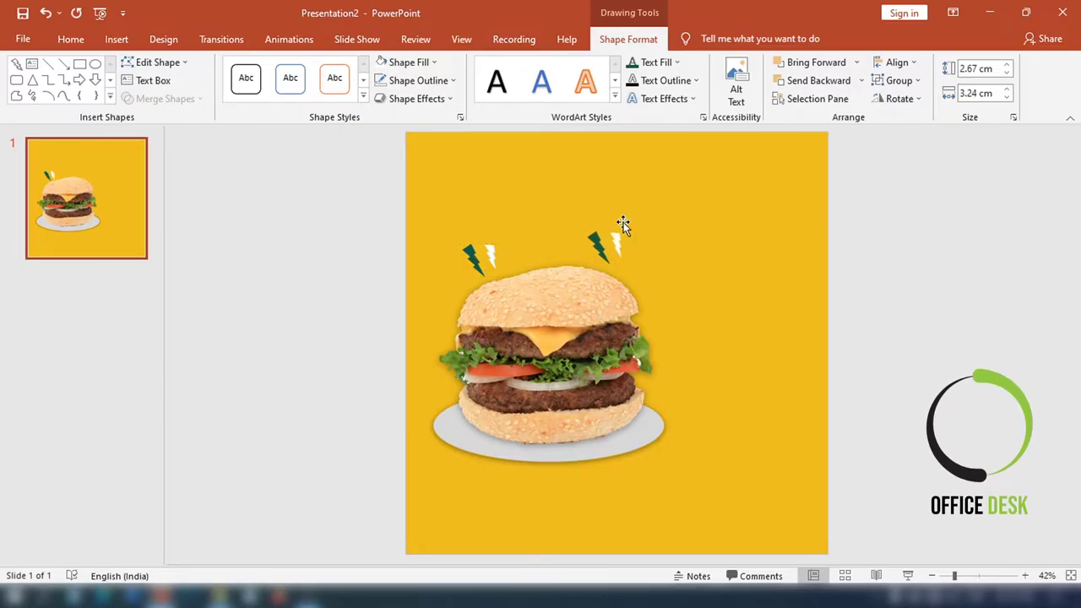
# Step: Flip the right bolt pair horizontally and shift it a little further right
pyautogui.click(899, 98)
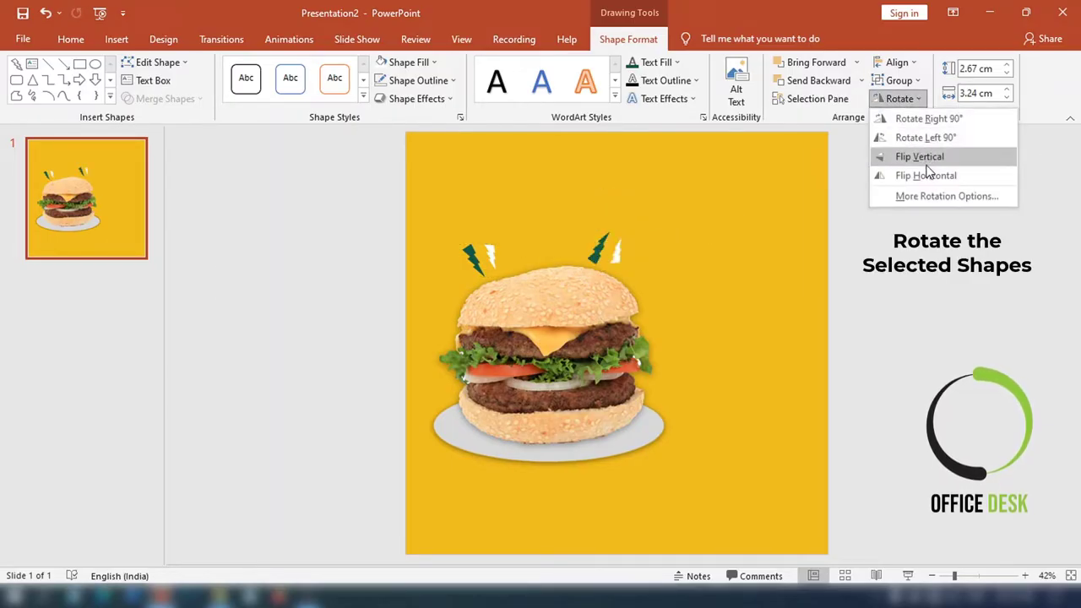
pyautogui.click(928, 181)
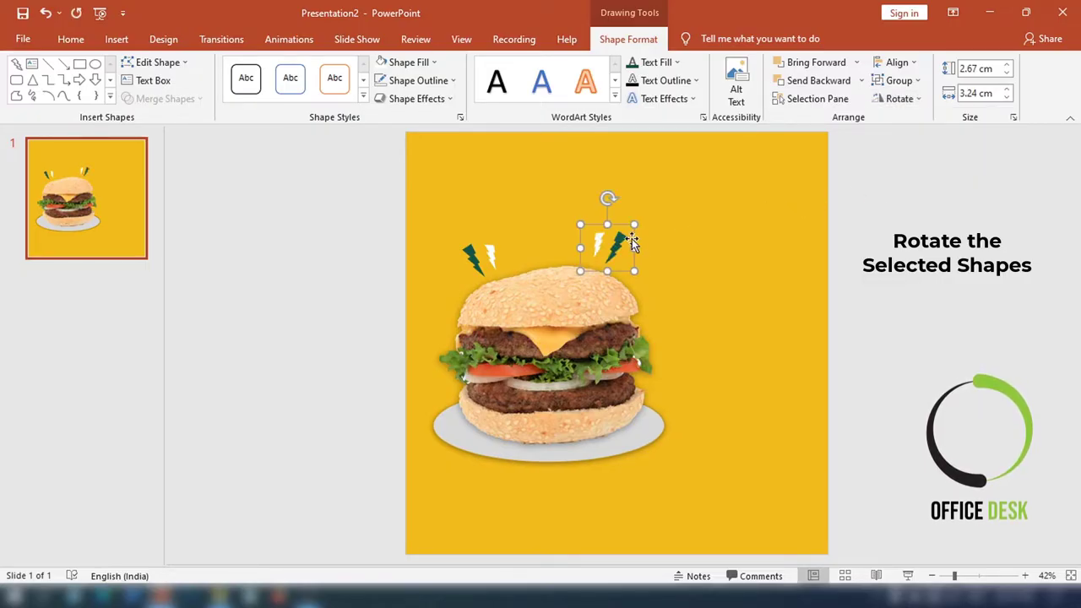
pyautogui.moveTo(618, 239); pyautogui.dragTo(628, 241)
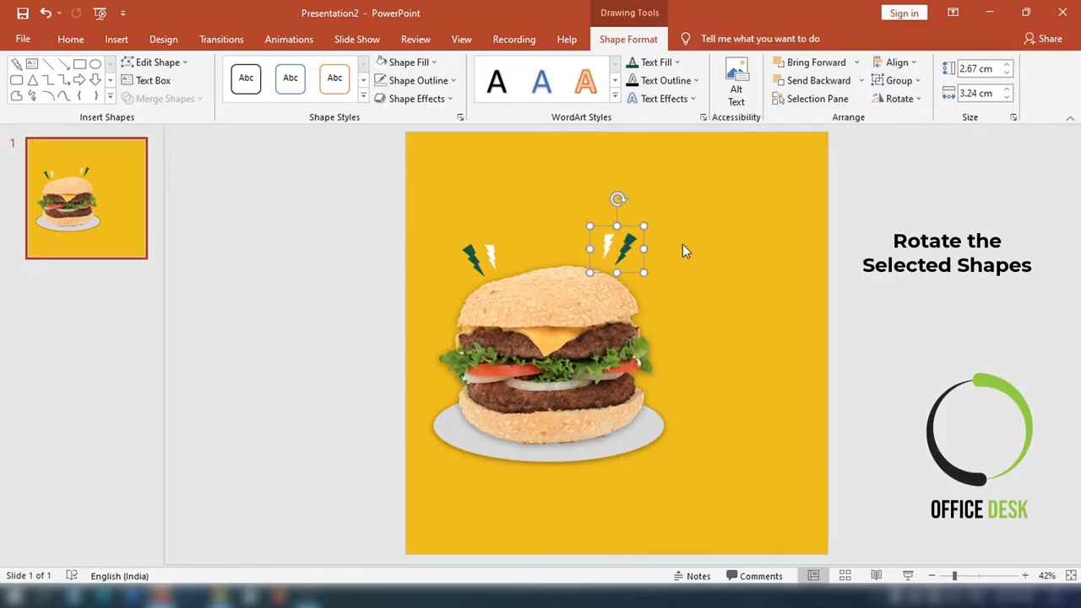
pyautogui.click(865, 245)
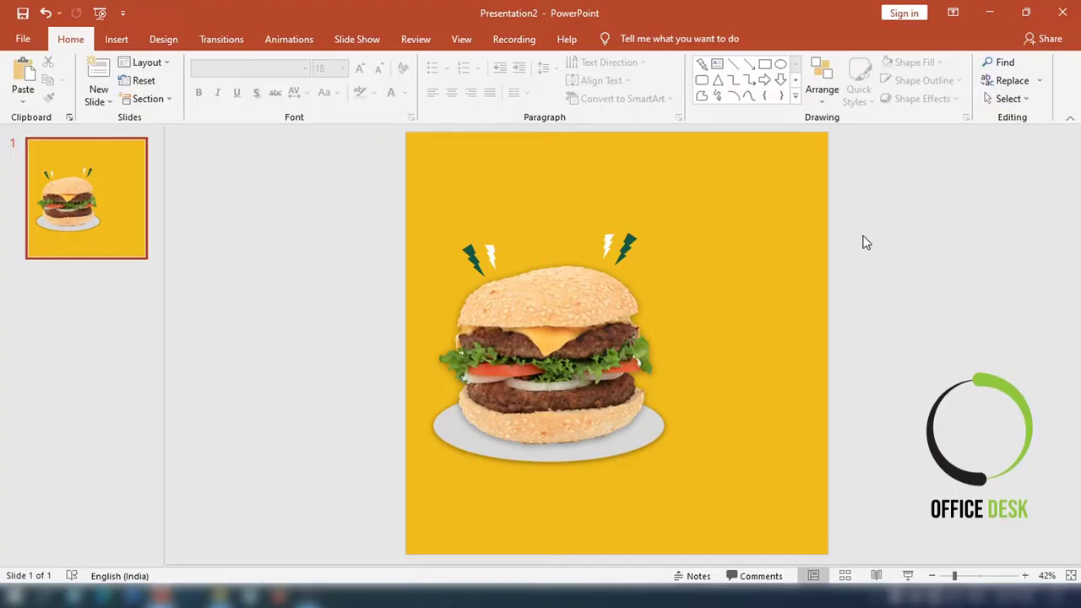
# Step: Tilt the right bolt pair clockwise and the left pair counter-clockwise
pyautogui.click(629, 242)
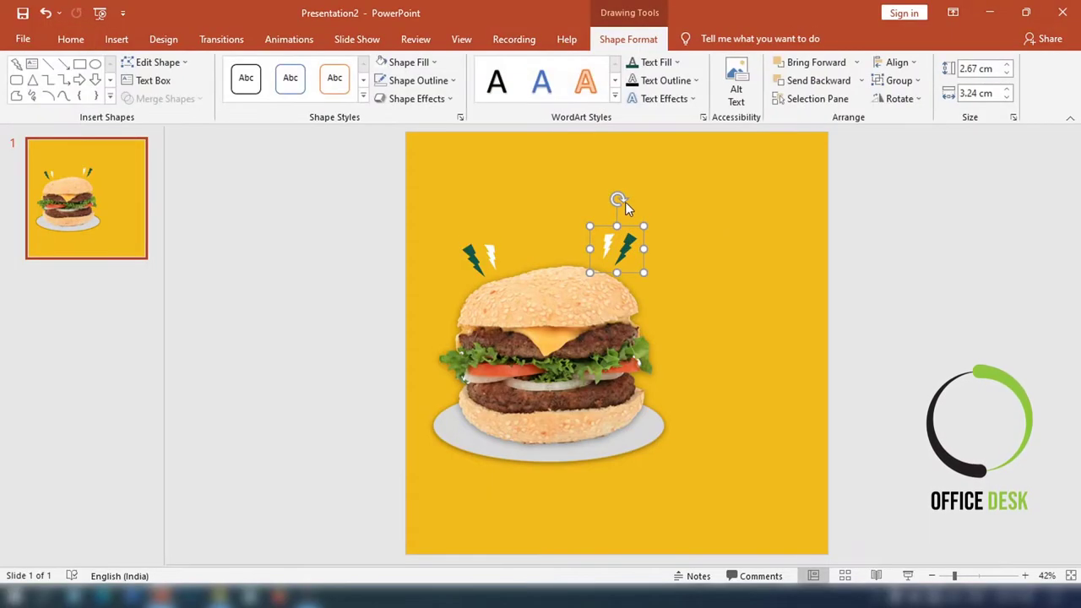
pyautogui.moveTo(616, 193)
pyautogui.mouseDown()
pyautogui.moveTo(634, 197)
pyautogui.moveTo(625, 193)
pyautogui.mouseUp()
pyautogui.click(916, 294)
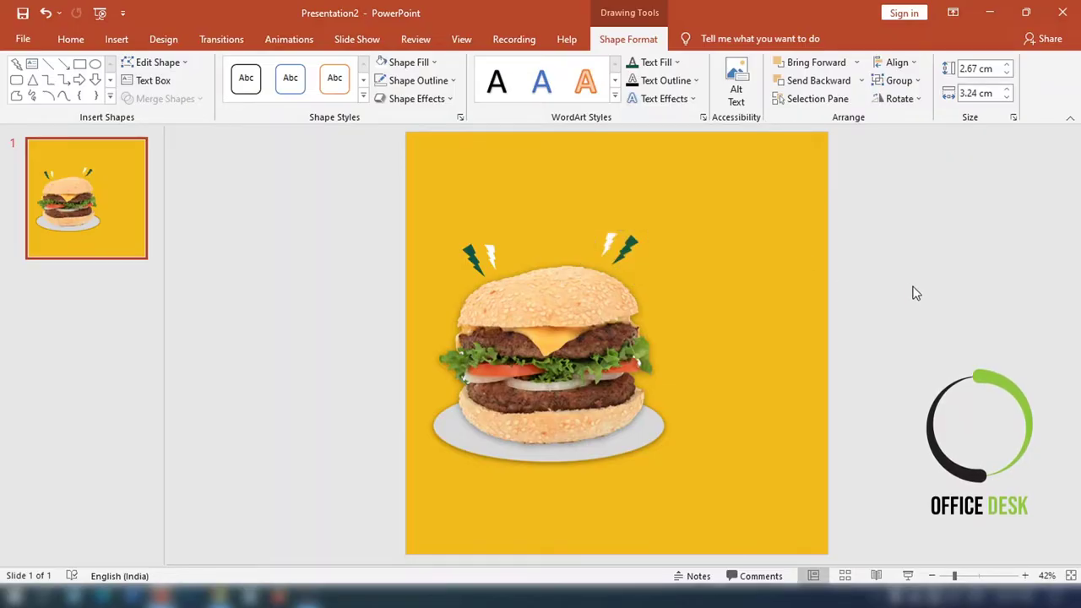
pyautogui.click(488, 252)
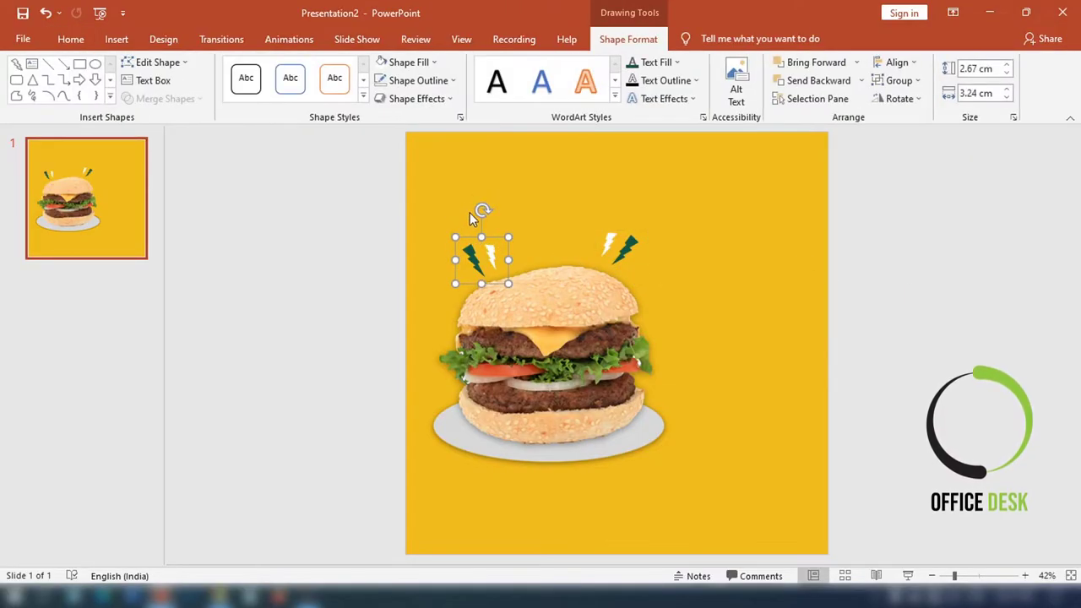
pyautogui.moveTo(480, 208); pyautogui.dragTo(466, 207)
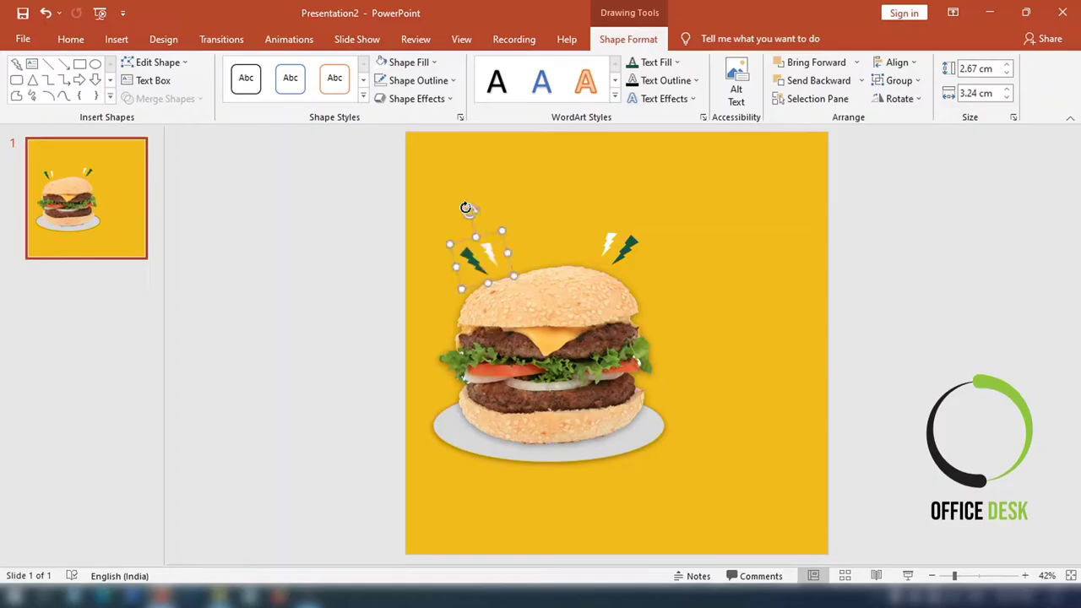
pyautogui.click(905, 297)
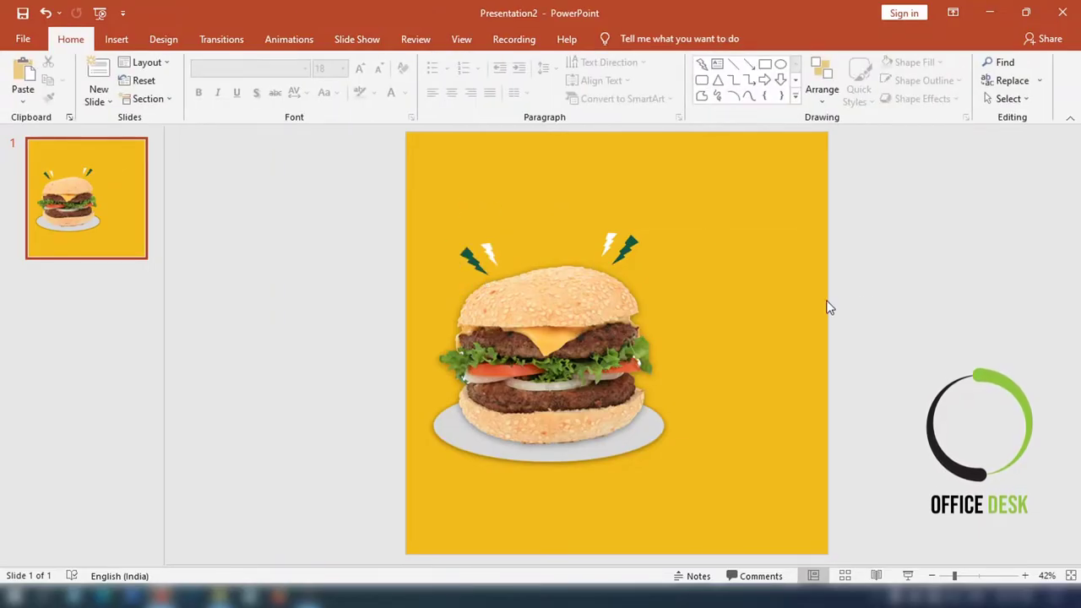
# Step: Draw a Double Wave shape right of the burger, about 8.13 × 18.69 cm, left edge pulled inward
pyautogui.click(118, 40)
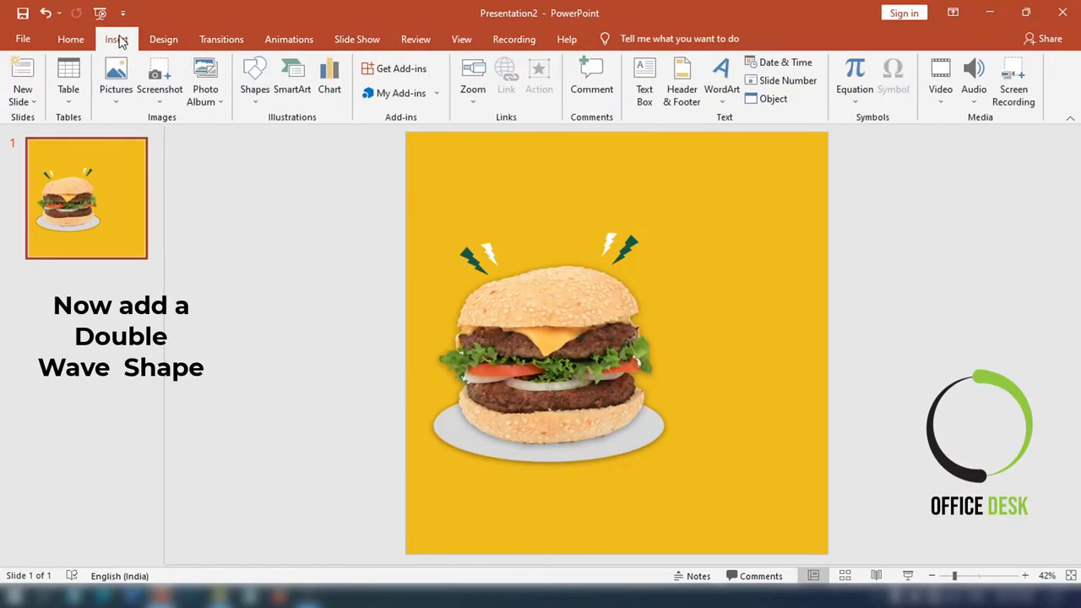
pyautogui.click(254, 84)
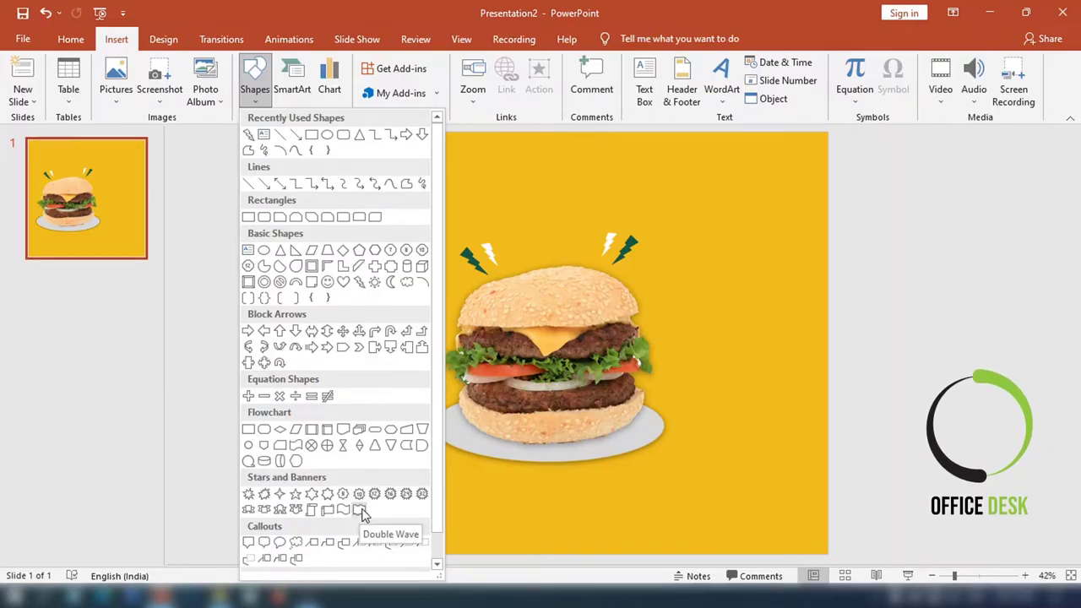
pyautogui.click(360, 510)
pyautogui.moveTo(575, 291); pyautogui.dragTo(827, 391)
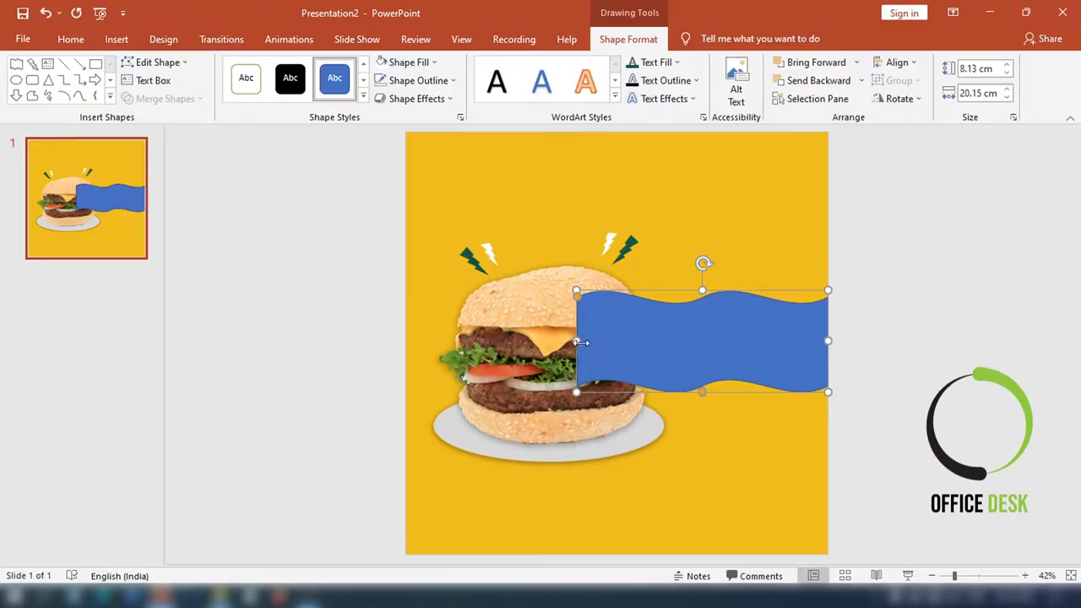
pyautogui.moveTo(579, 342); pyautogui.dragTo(598, 340)
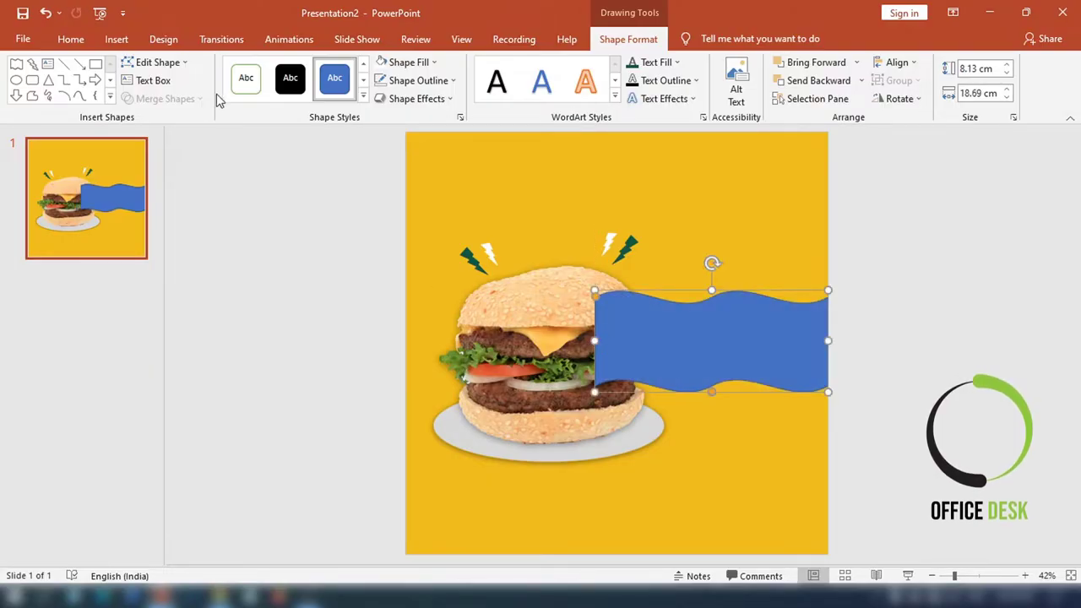
# Step: Edit the wave's points: spread the right corners far apart, lower the left points, curve the top middle
pyautogui.click(185, 66)
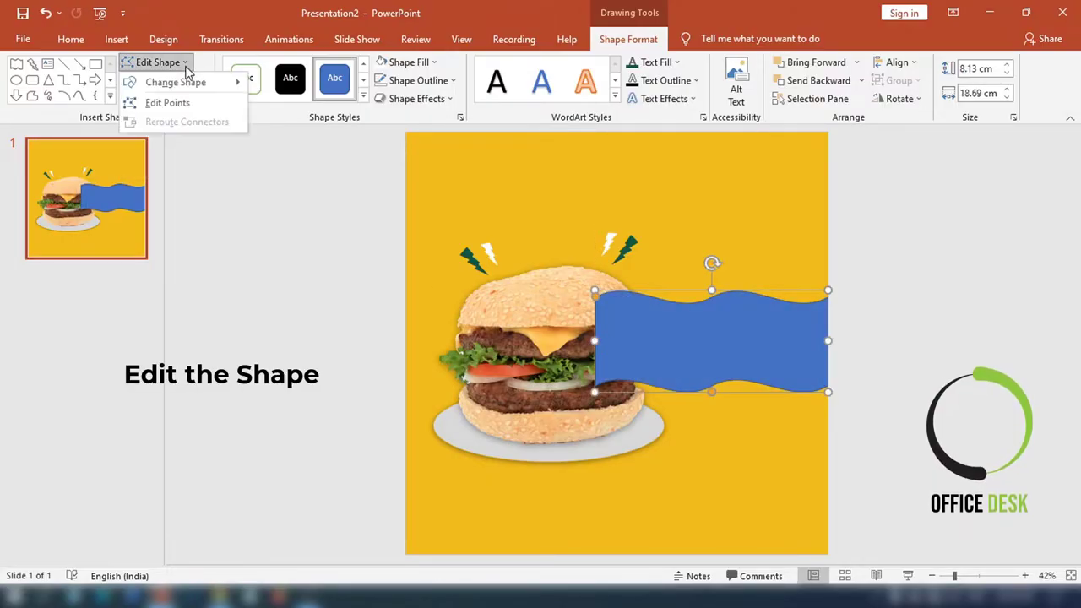
pyautogui.click(189, 111)
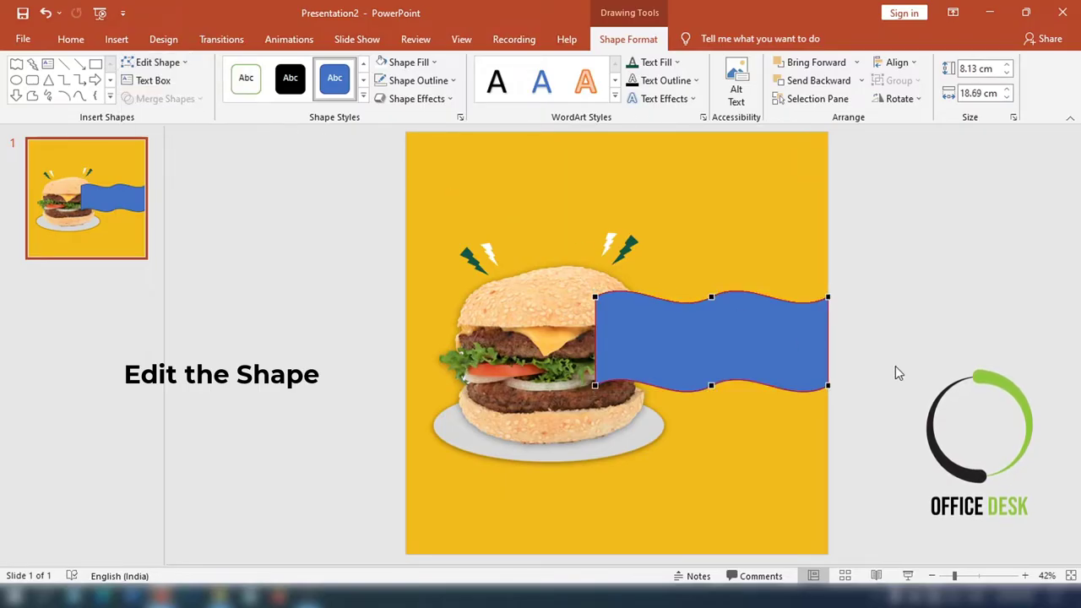
pyautogui.moveTo(826, 298); pyautogui.dragTo(827, 235)
pyautogui.moveTo(827, 385); pyautogui.dragTo(828, 409)
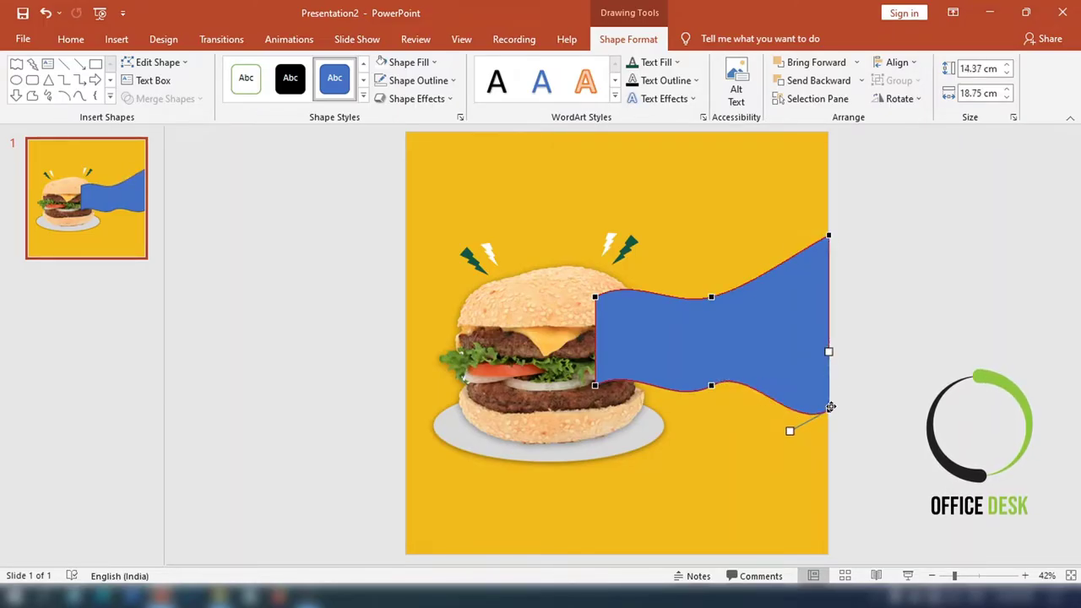
pyautogui.moveTo(597, 297); pyautogui.dragTo(595, 310)
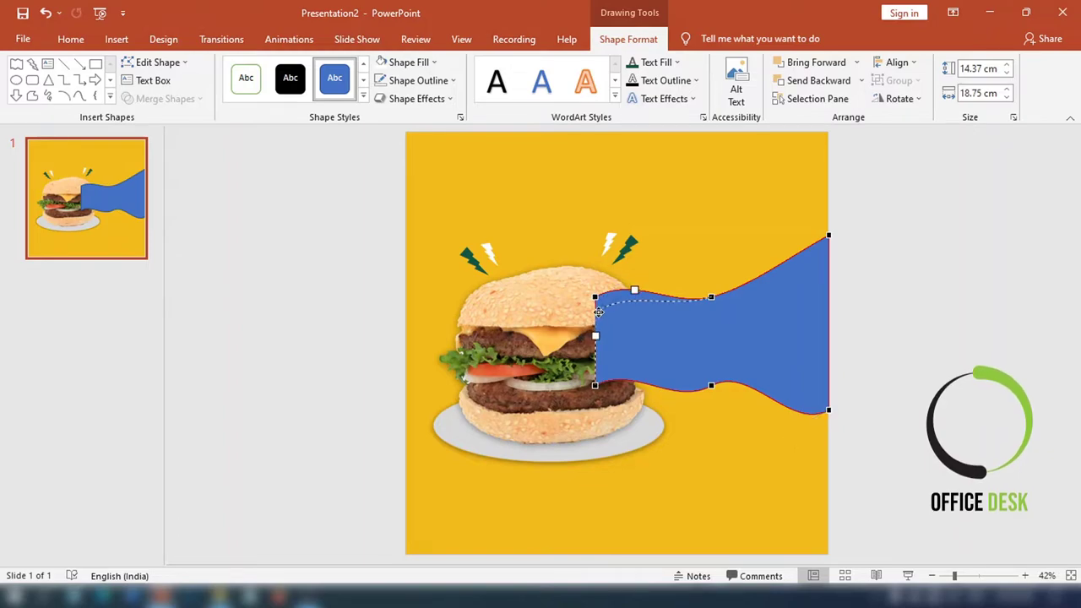
pyautogui.moveTo(596, 385); pyautogui.dragTo(596, 397)
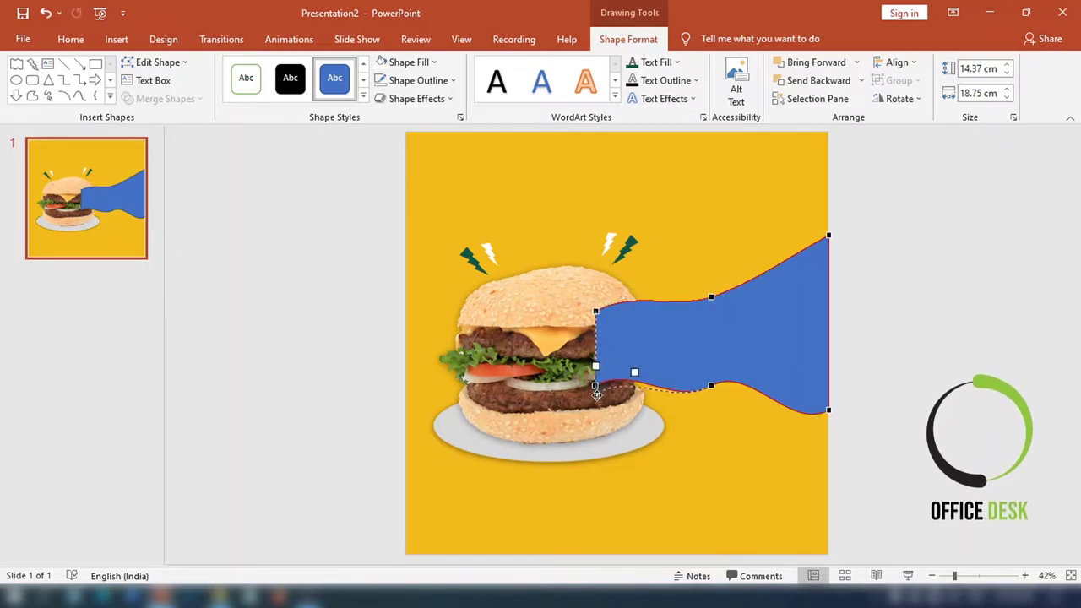
pyautogui.click(710, 296)
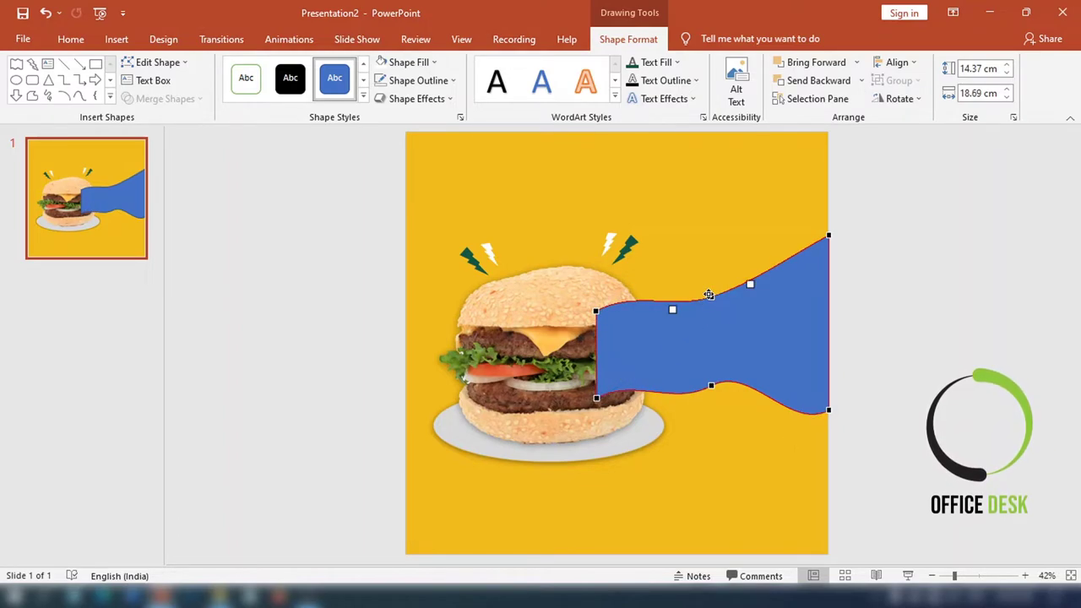
pyautogui.moveTo(750, 285); pyautogui.dragTo(754, 316)
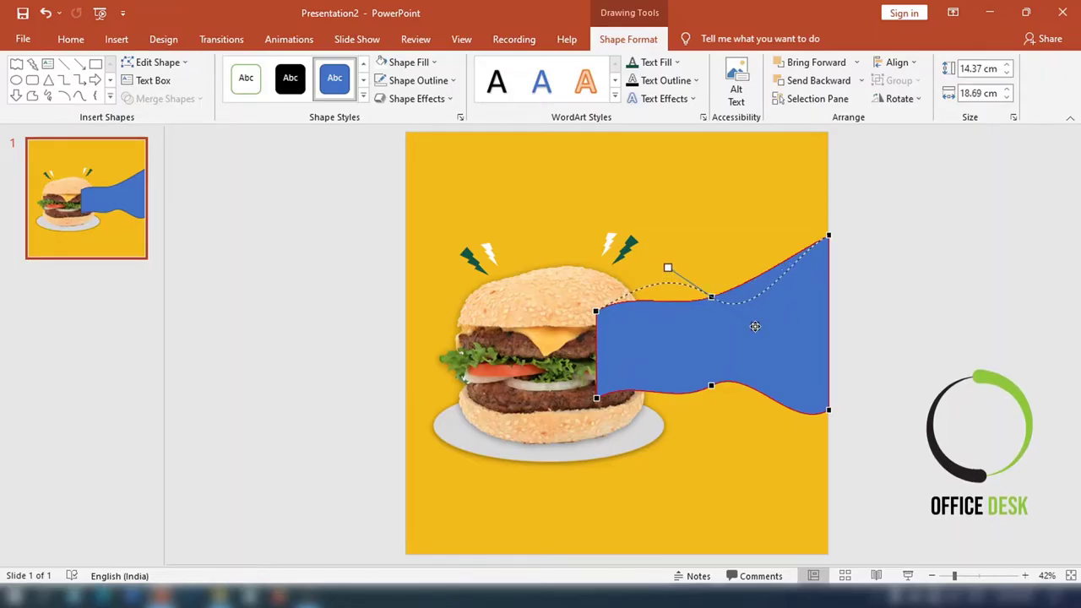
pyautogui.click(895, 358)
pyautogui.doubleClick(758, 378)
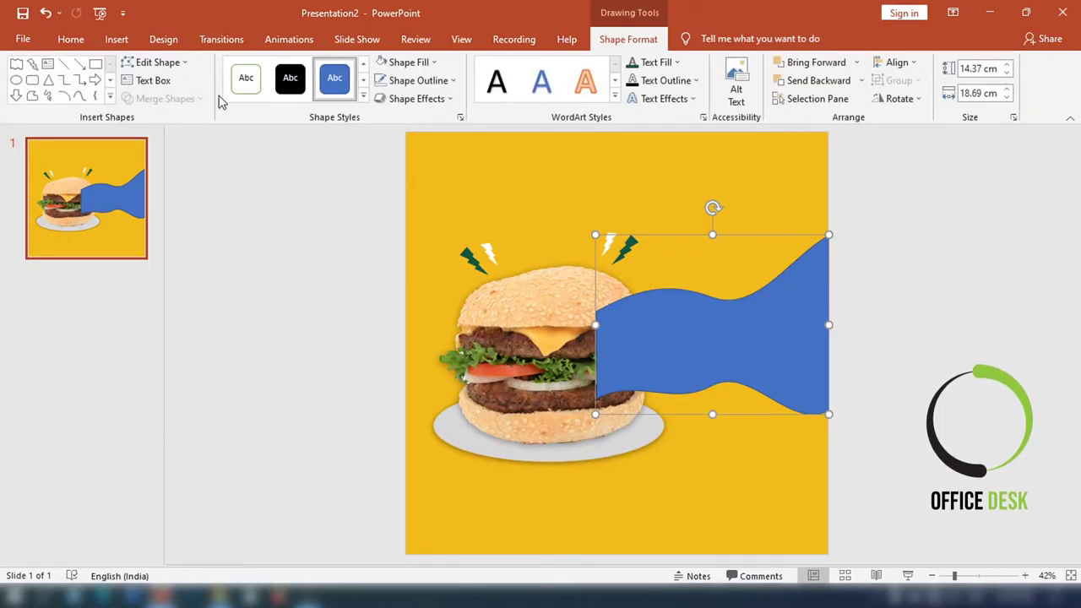
# Step: Bring the burger picture in front of the wave and stretch the wave taller
pyautogui.click(556, 312)
pyautogui.rightClick(556, 312)
pyautogui.click(614, 164)
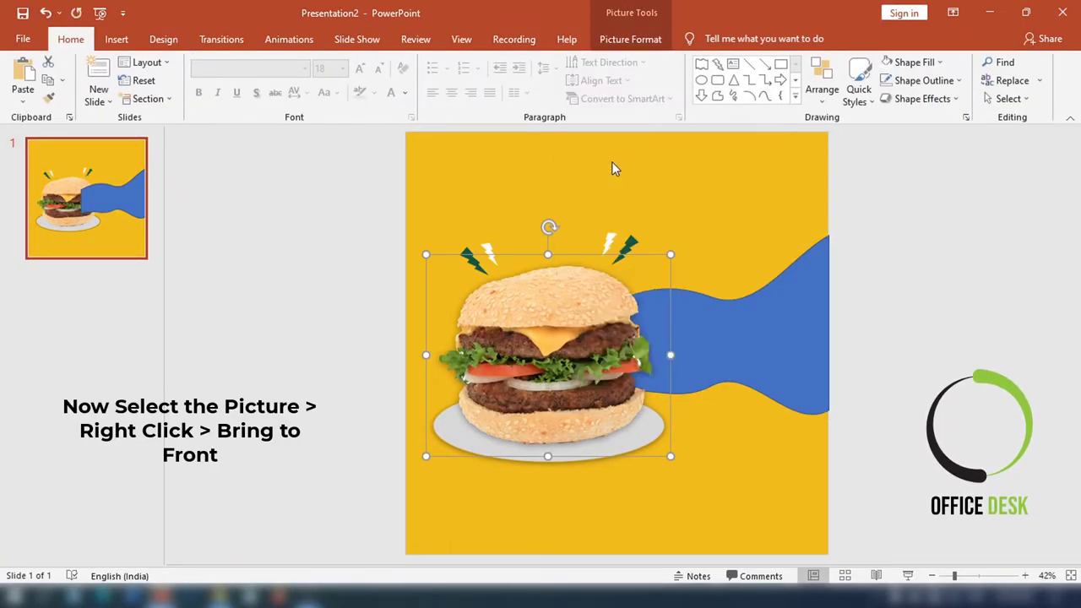
pyautogui.click(752, 374)
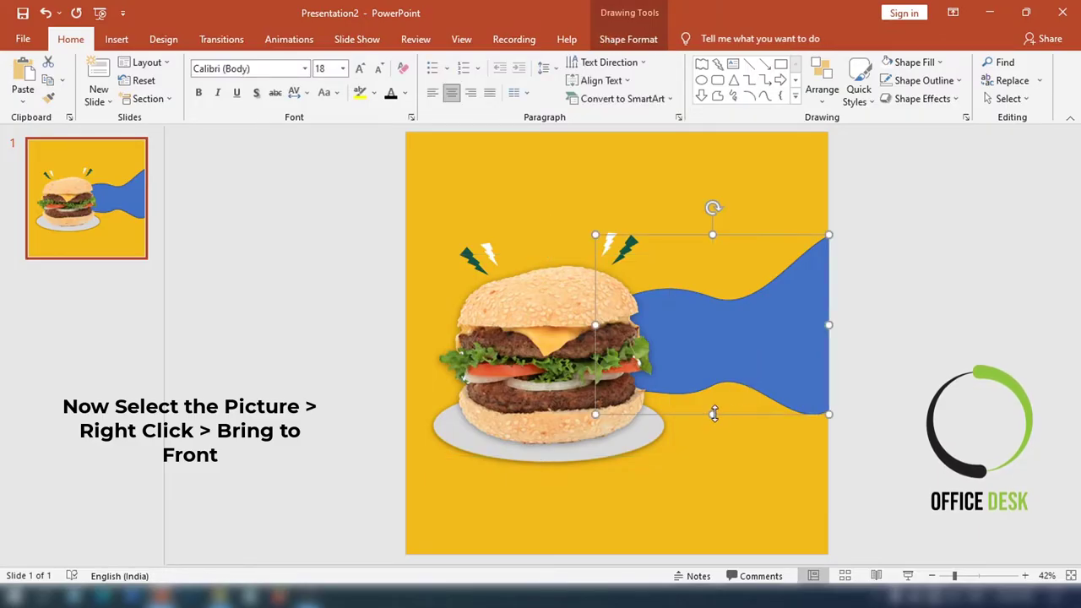
pyautogui.moveTo(712, 428); pyautogui.dragTo(714, 434)
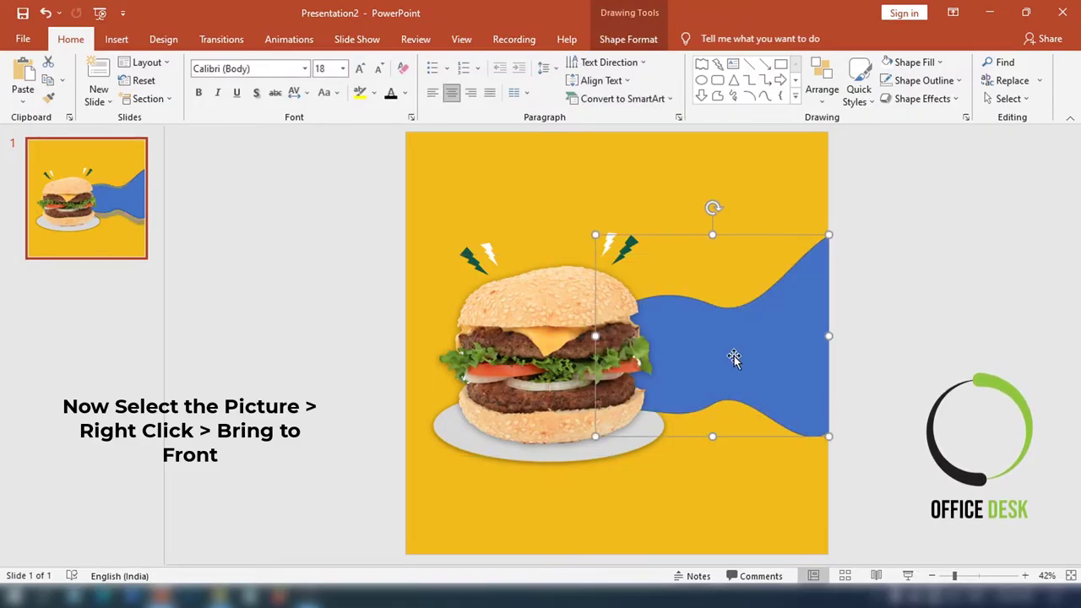
pyautogui.moveTo(712, 233); pyautogui.dragTo(706, 206)
pyautogui.click(912, 365)
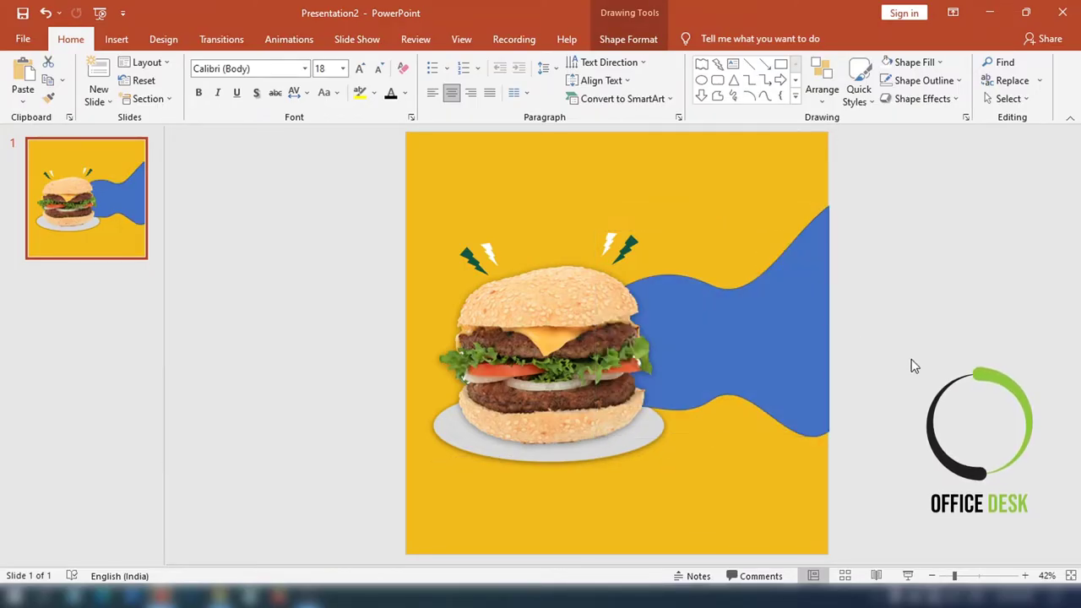
# Step: Fill the wave dark green with no outline and move it slightly lower
pyautogui.click(766, 349)
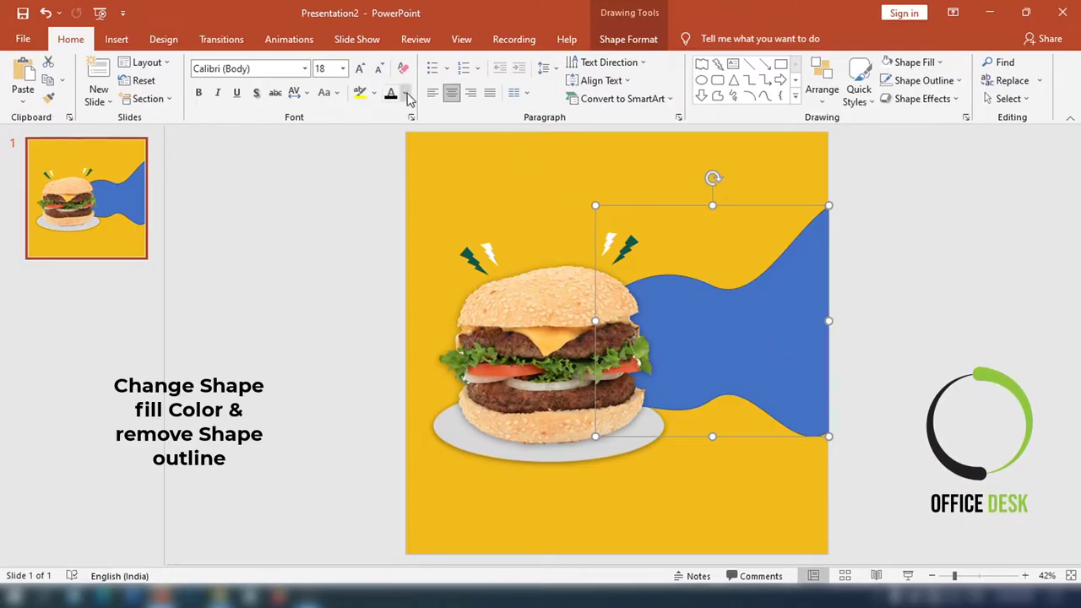
pyautogui.click(629, 39)
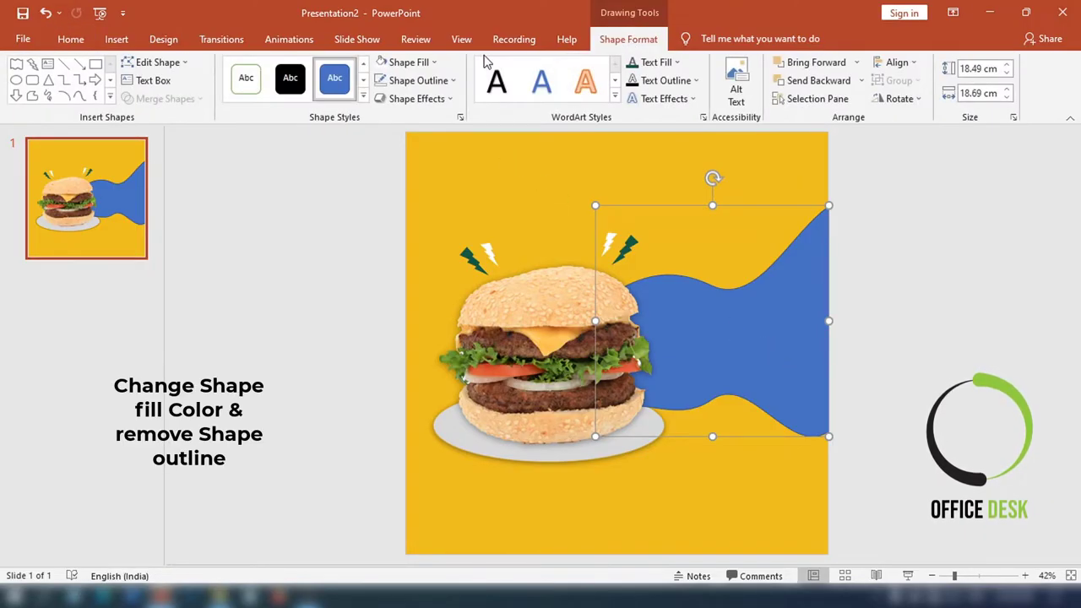
pyautogui.click(409, 62)
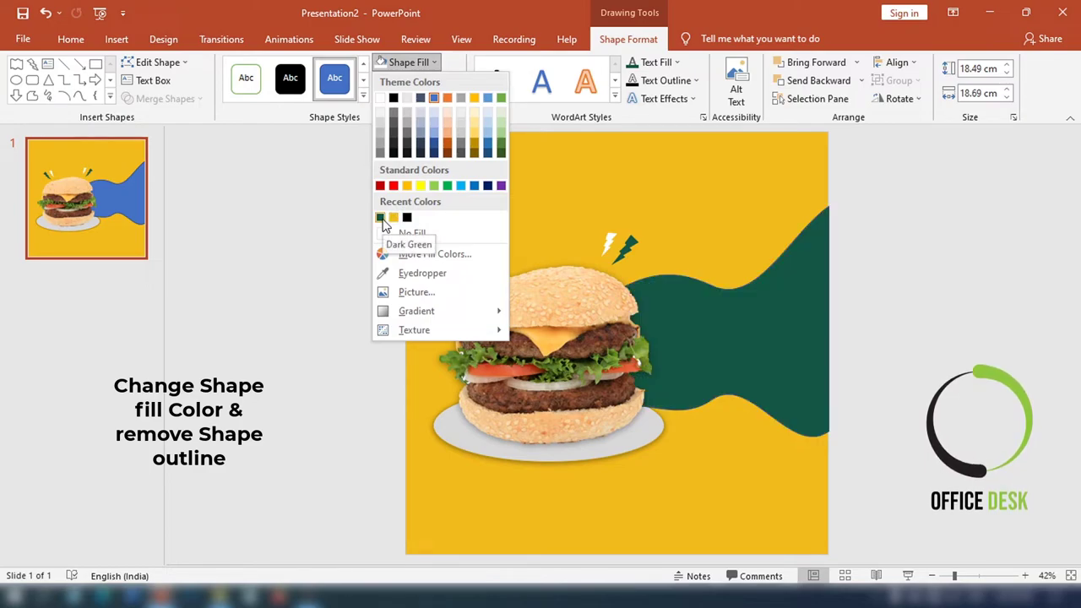
pyautogui.click(380, 218)
pyautogui.click(412, 81)
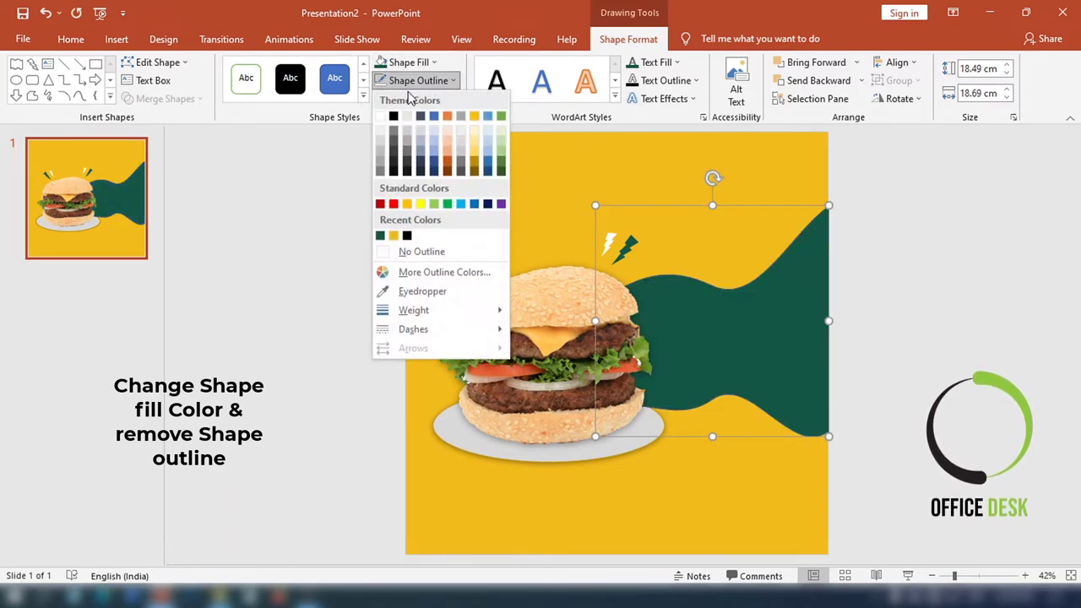
pyautogui.click(419, 251)
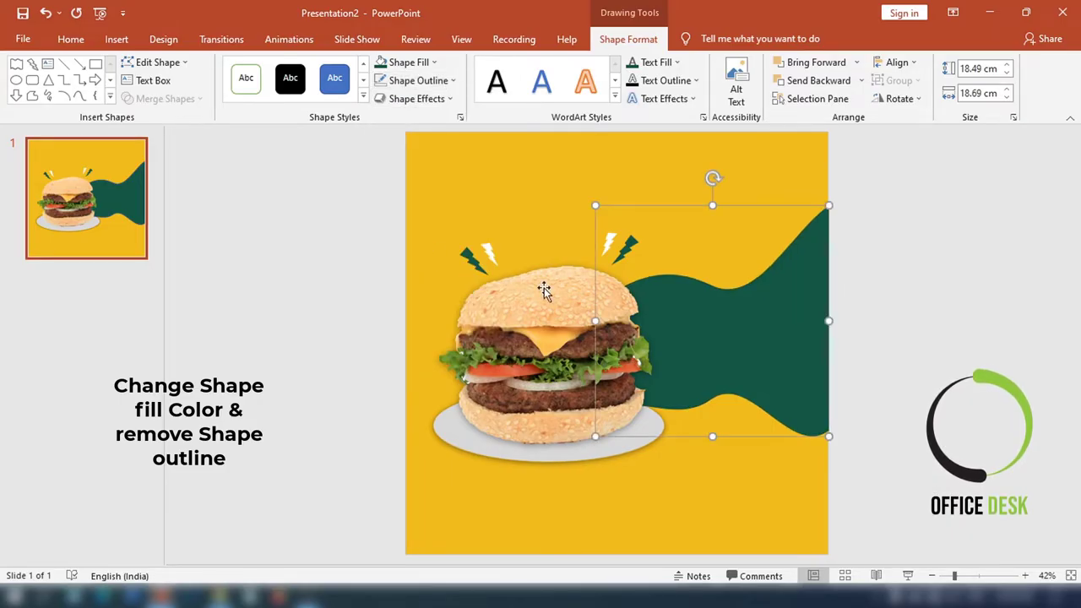
pyautogui.moveTo(714, 436)
pyautogui.mouseDown()
pyautogui.moveTo(717, 454)
pyautogui.moveTo(717, 445)
pyautogui.mouseUp()
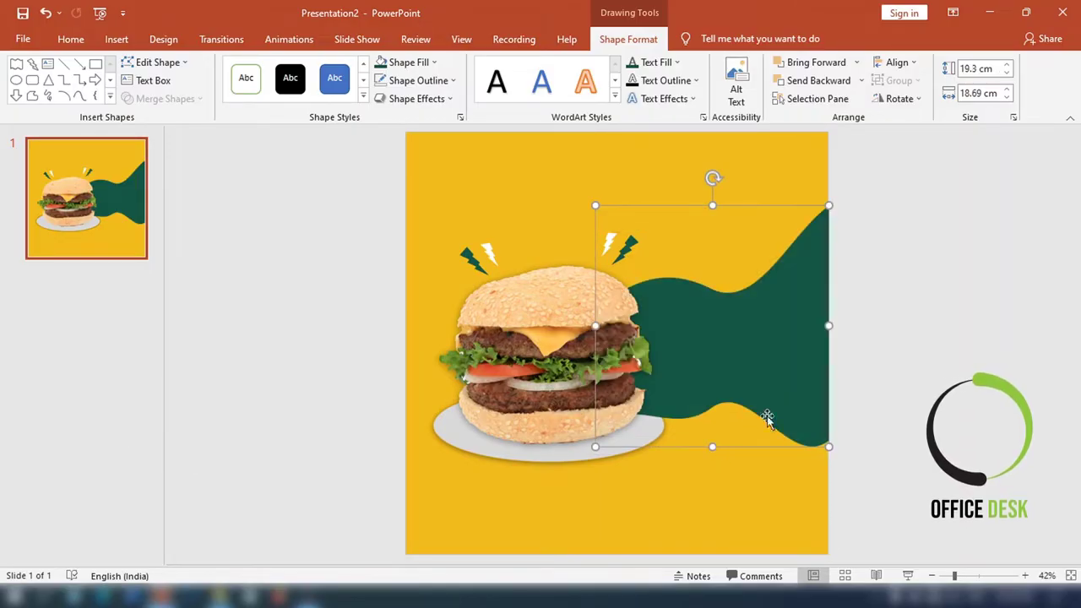
pyautogui.click(900, 363)
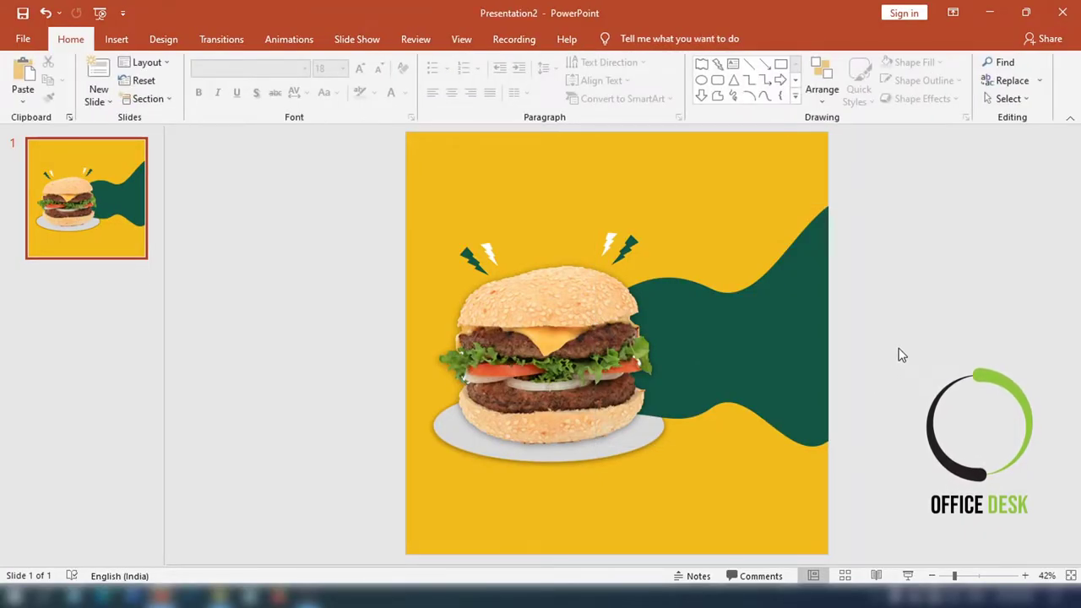
# Step: Apply an Inner shadow preset to the green wave and raise its blur to about 19 pt
pyautogui.click(809, 315)
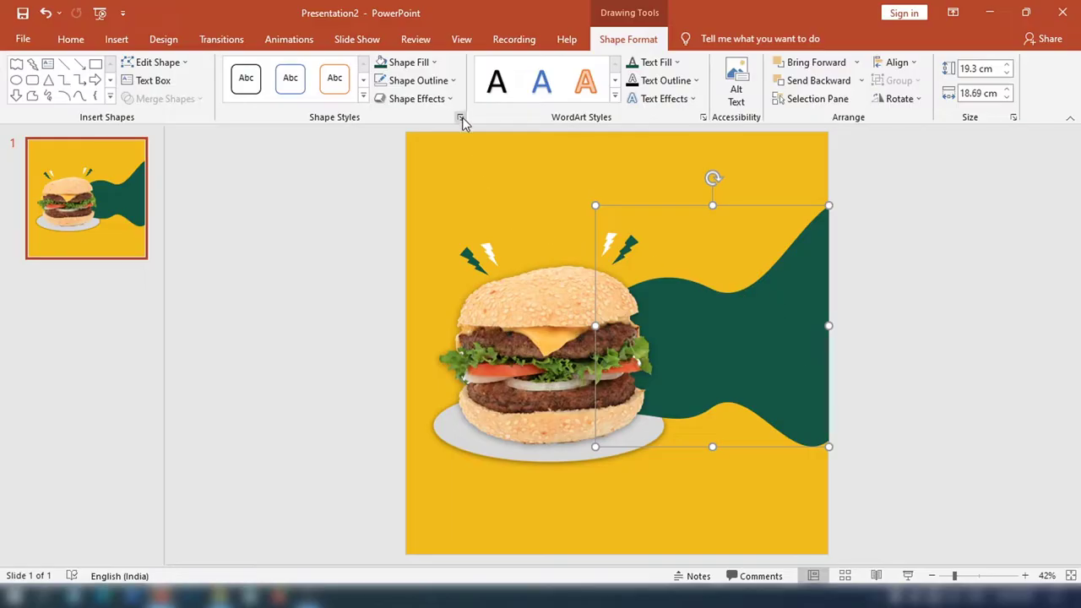
pyautogui.click(460, 117)
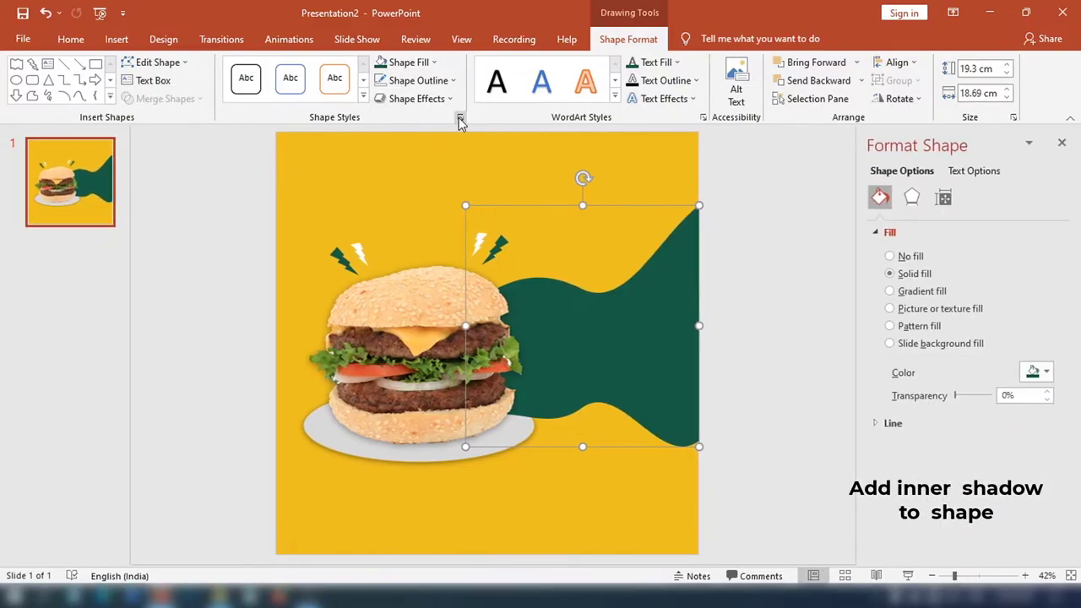
pyautogui.click(911, 197)
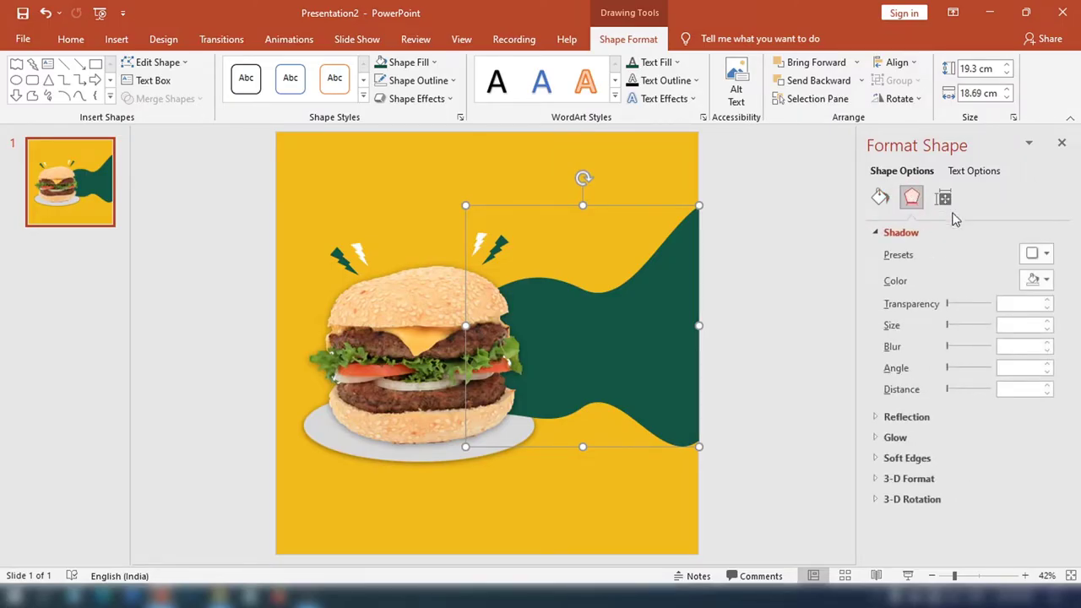
pyautogui.click(1045, 254)
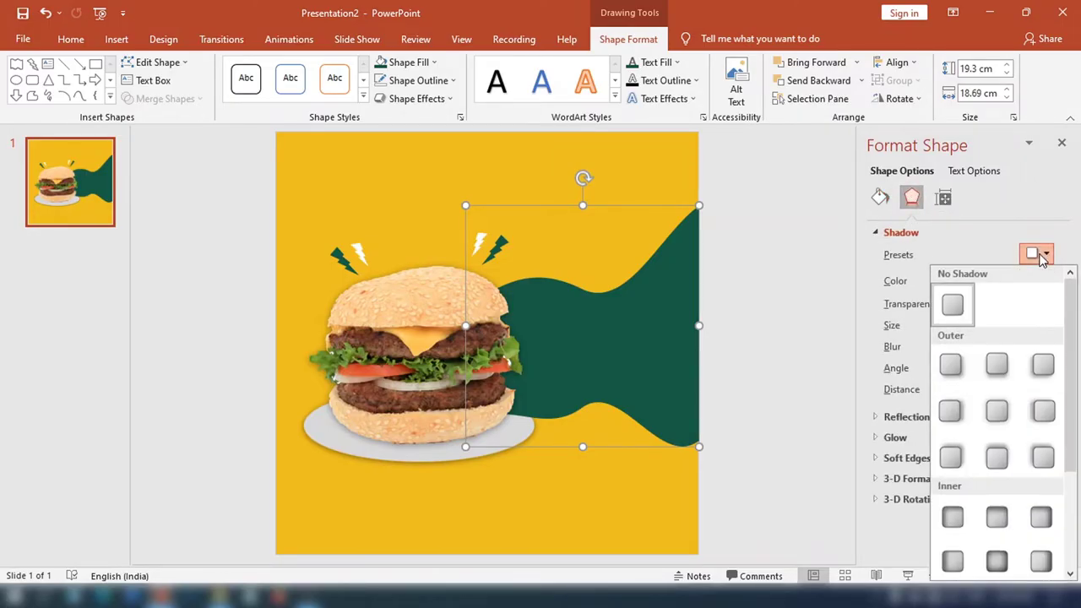
pyautogui.click(996, 517)
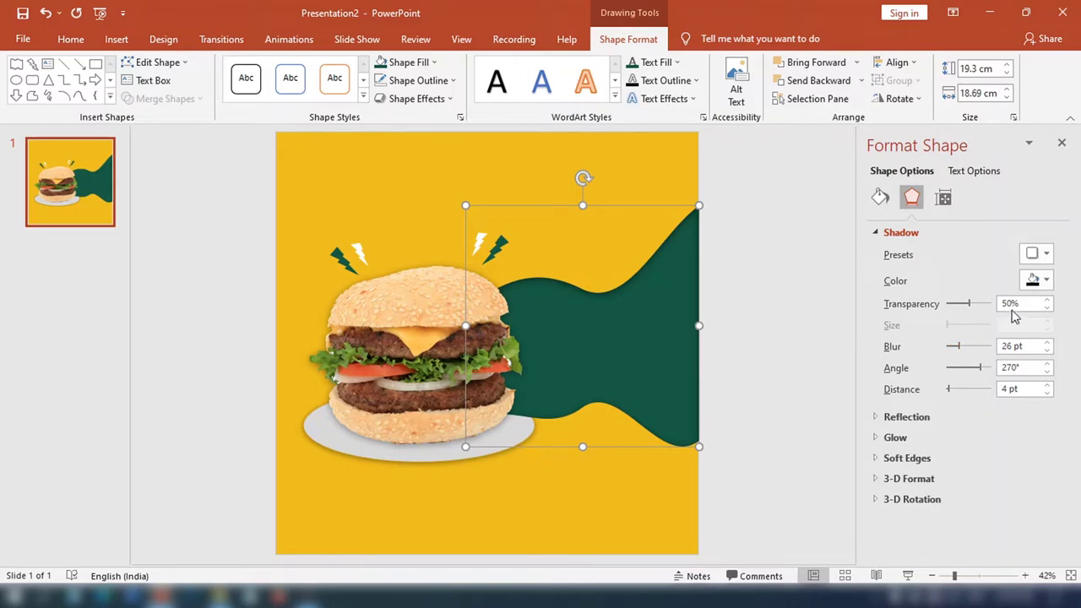
pyautogui.click(1038, 255)
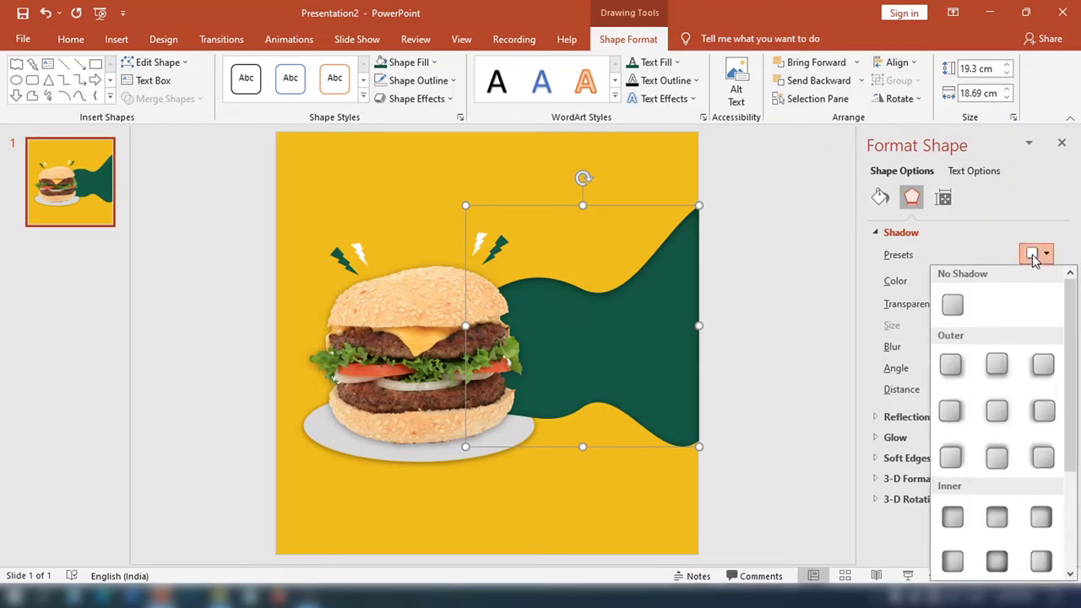
pyautogui.click(997, 561)
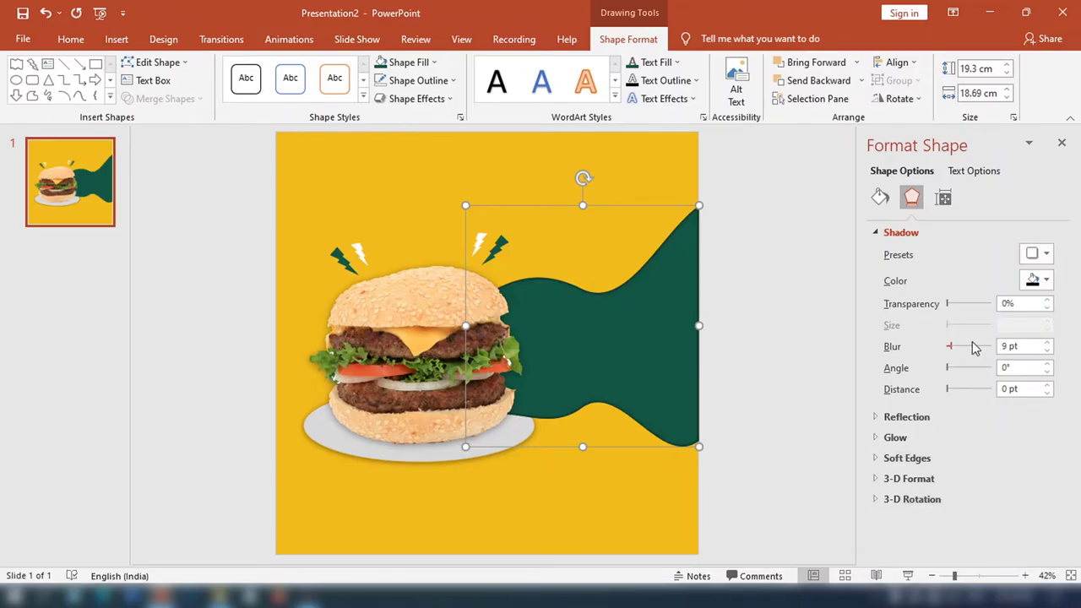
pyautogui.moveTo(953, 347); pyautogui.dragTo(962, 349)
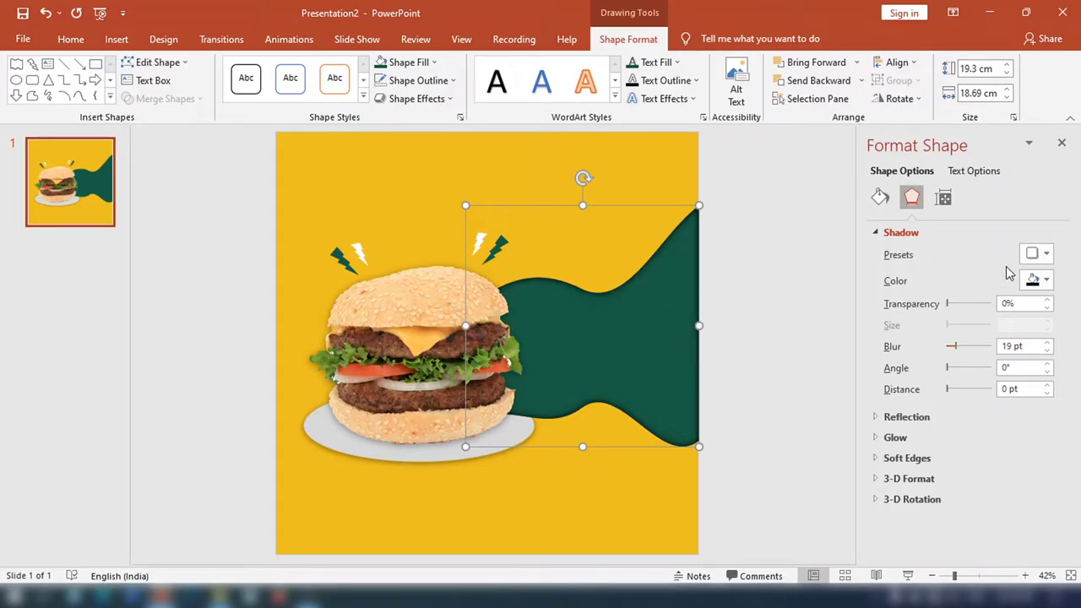
pyautogui.click(1061, 146)
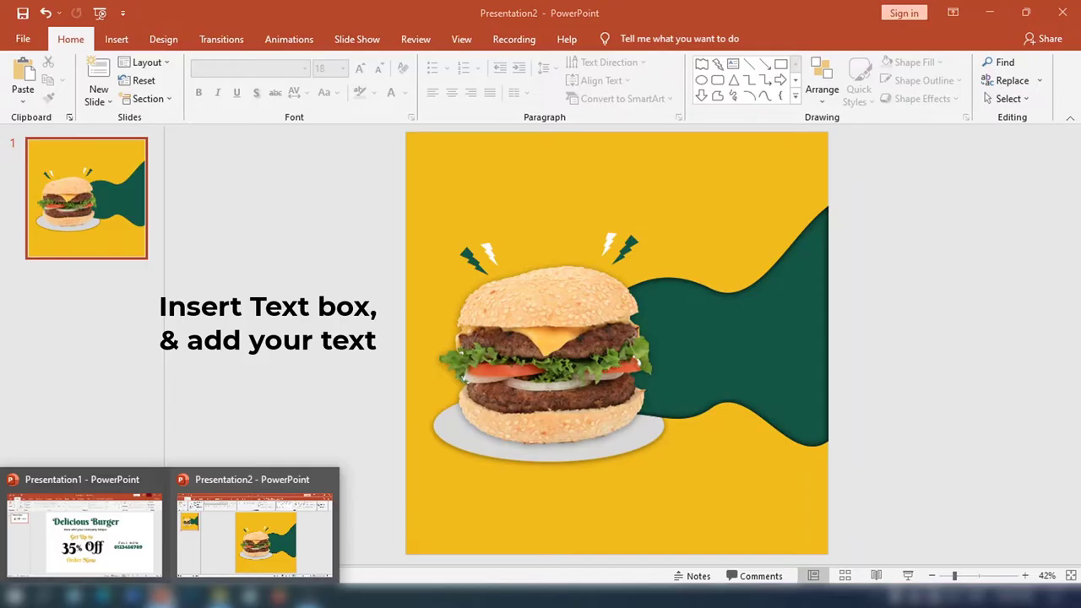
# Step: Copy the Get Up to, 35% Off and Order Now boxes in Presentation1, then minimise it
pyautogui.click(118, 541)
pyautogui.click(500, 312)
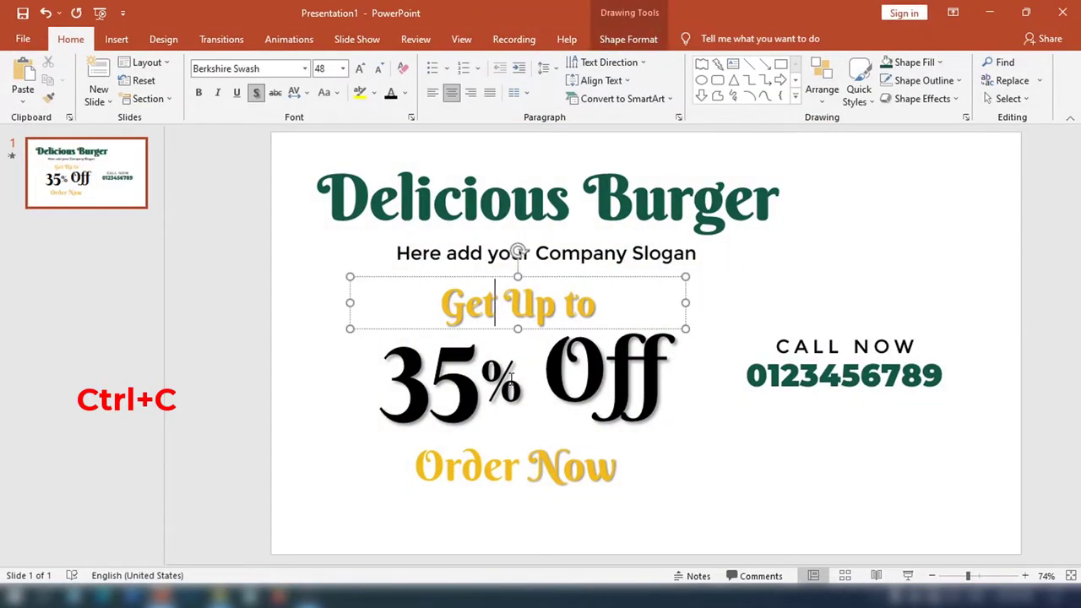
pyautogui.keyDown('shift'); pyautogui.click(521, 426); pyautogui.keyUp('shift')
pyautogui.keyDown('shift'); pyautogui.click(518, 471); pyautogui.keyUp('shift')
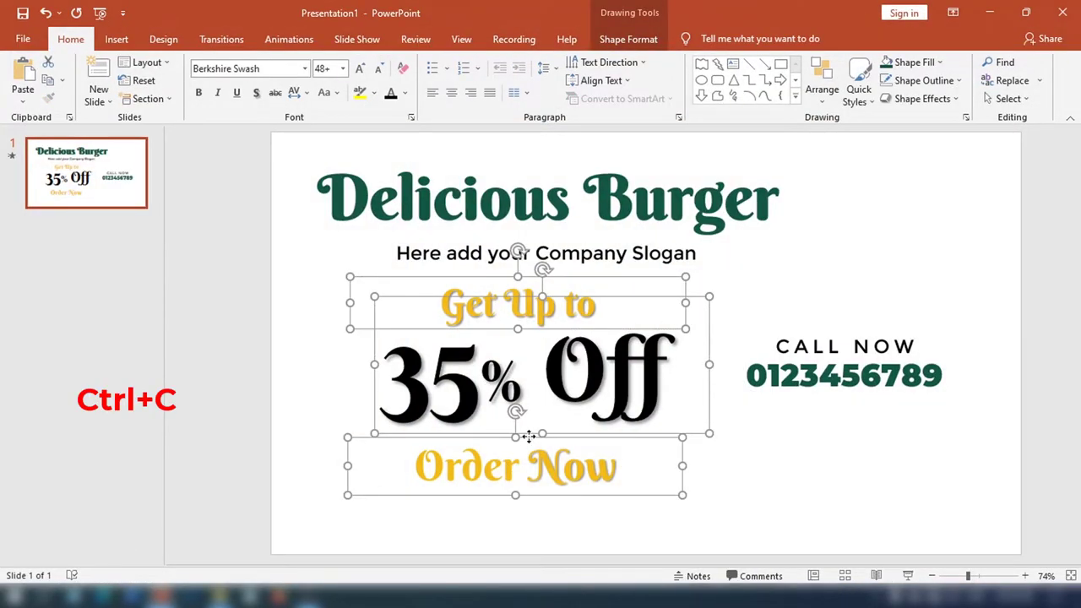
pyautogui.rightClick(528, 435)
pyautogui.click(565, 205)
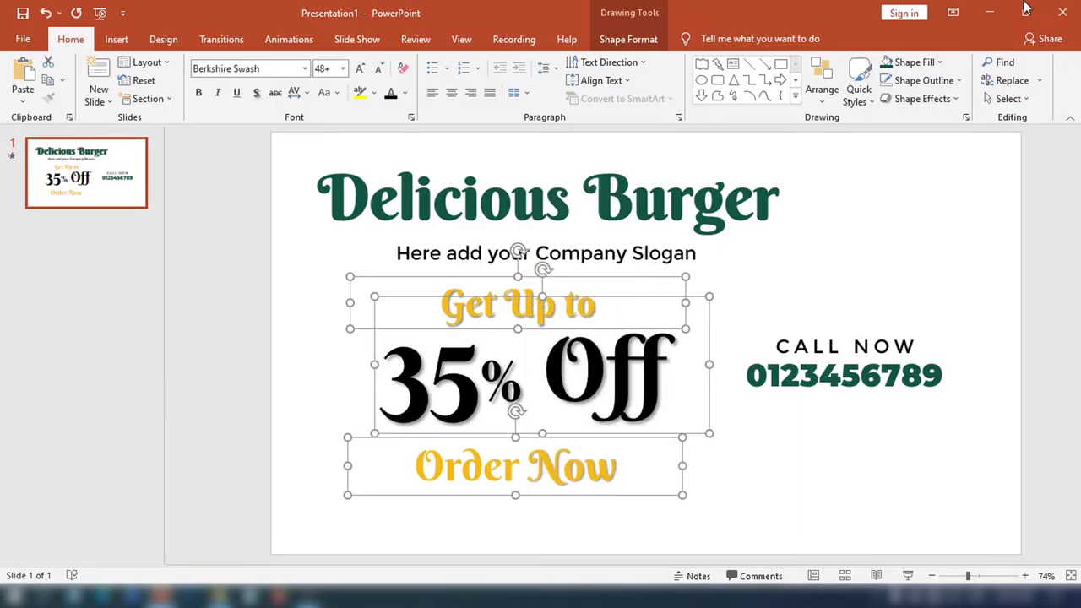
pyautogui.click(990, 11)
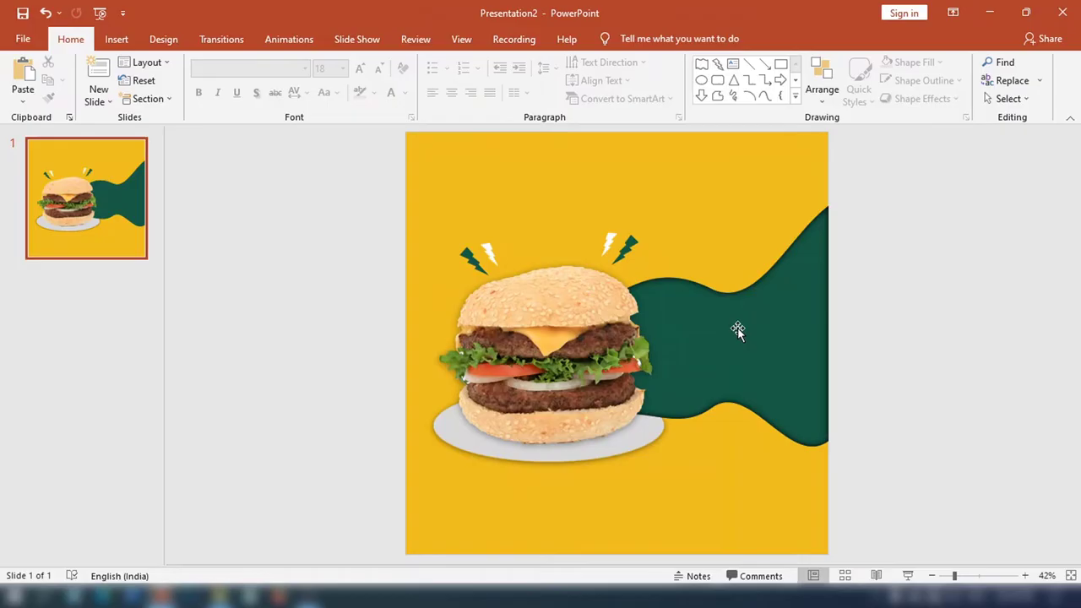
# Step: Paste the offer text boxes and move them onto the green wave
pyautogui.click(717, 331)
pyautogui.rightClick(703, 330)
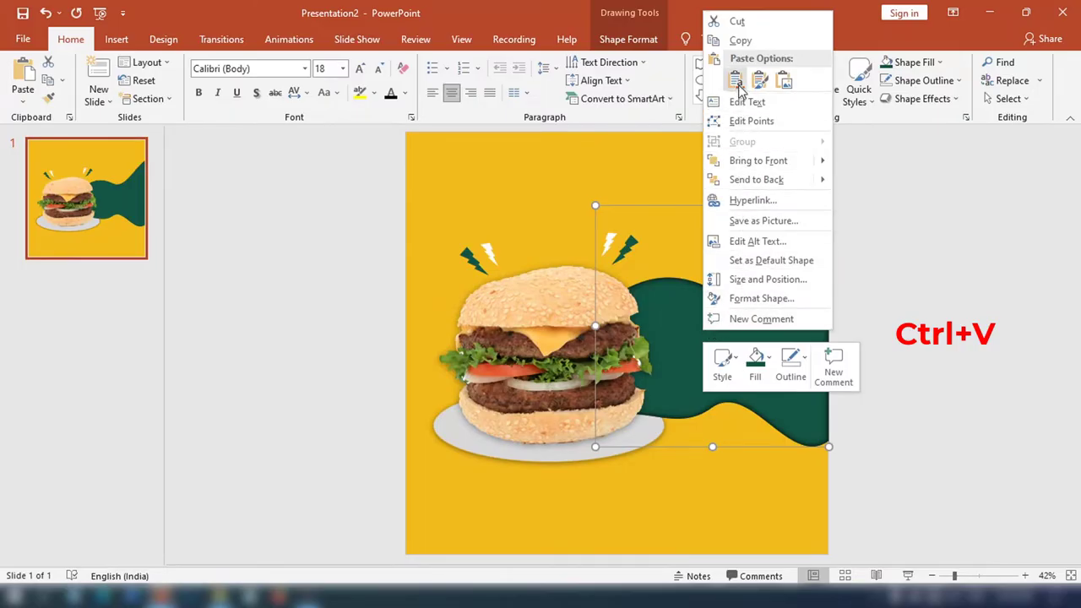
pyautogui.click(759, 80)
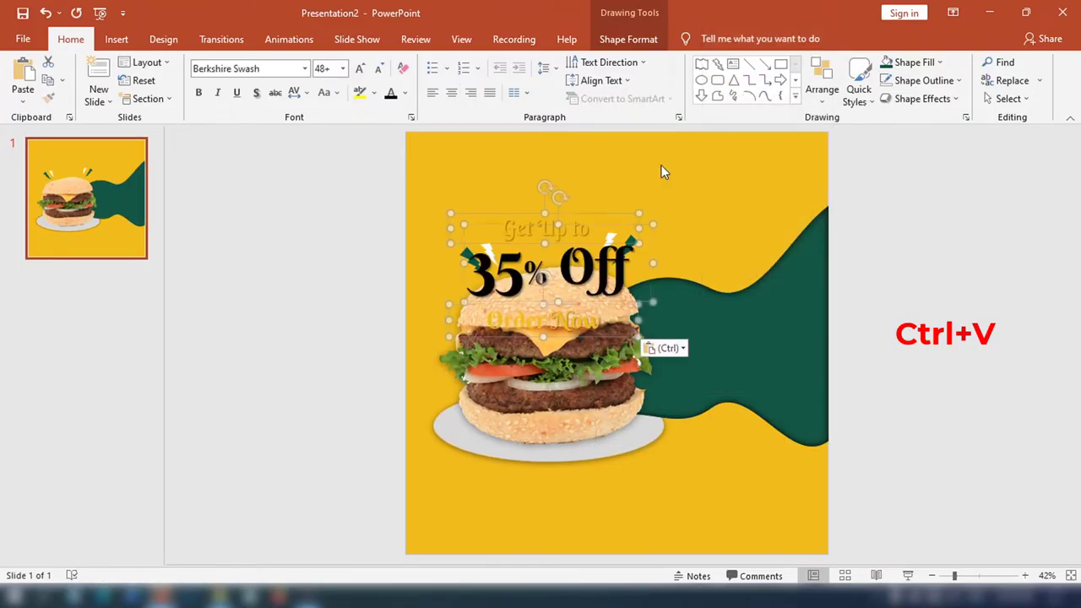
pyautogui.moveTo(583, 217); pyautogui.dragTo(773, 289)
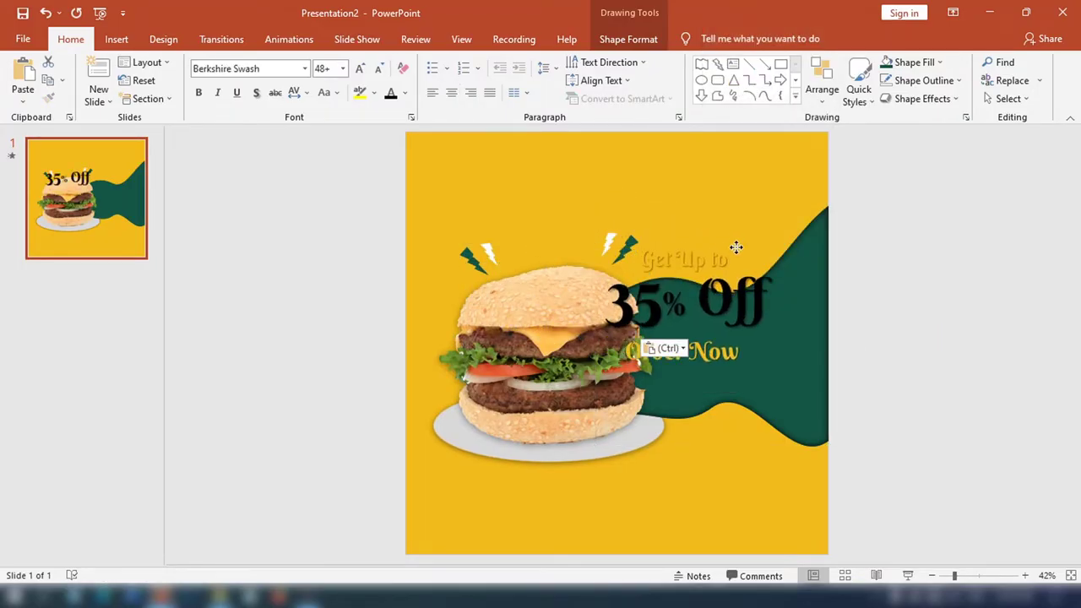
pyautogui.click(935, 347)
# Step: Stretch the green wave's top upward and shift the wave slightly
pyautogui.click(809, 266)
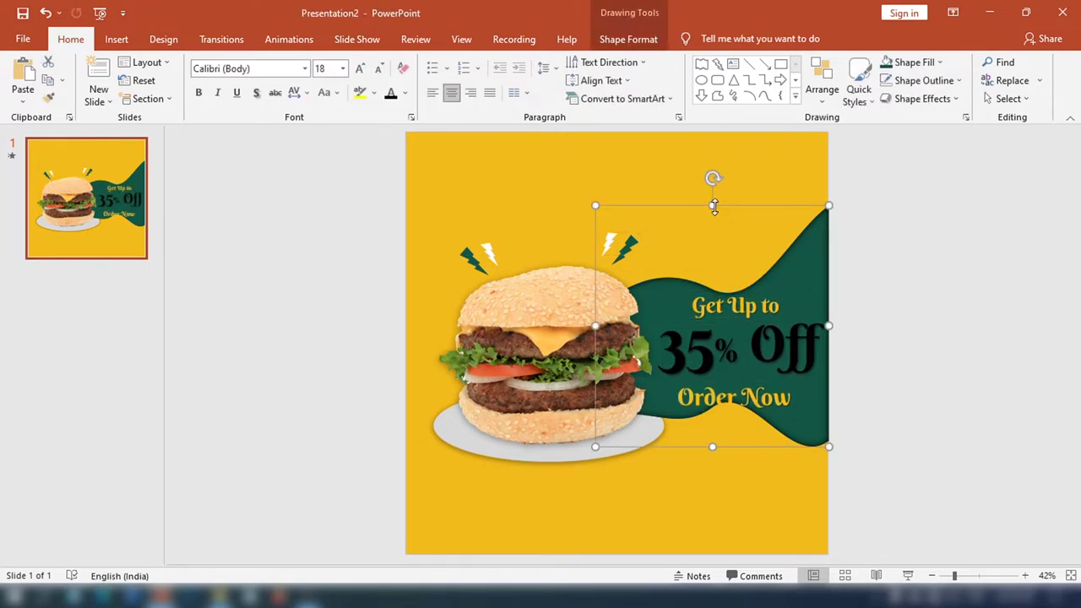
pyautogui.moveTo(713, 205); pyautogui.dragTo(713, 191)
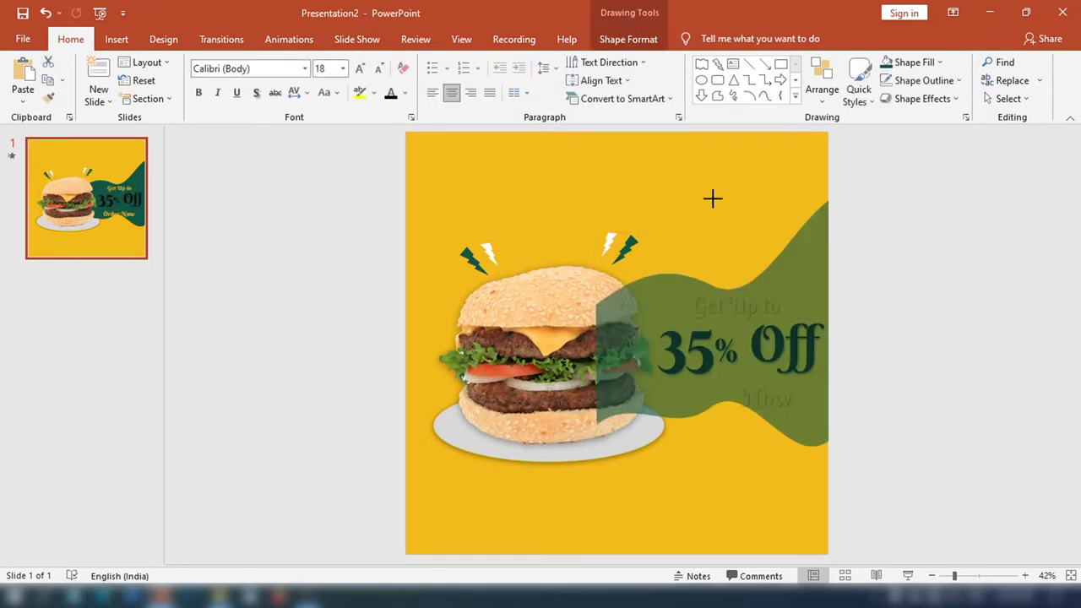
pyautogui.click(874, 404)
pyautogui.moveTo(798, 284); pyautogui.dragTo(799, 277)
# Step: Check the offer text boxes and move the Order Now text slightly up
pyautogui.click(895, 332)
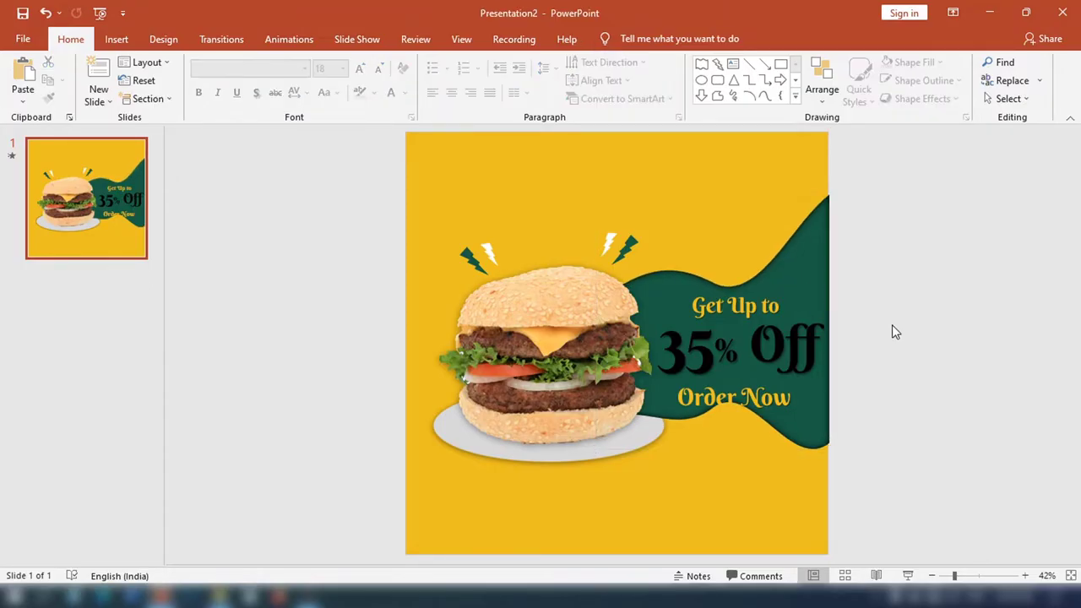
pyautogui.click(747, 295)
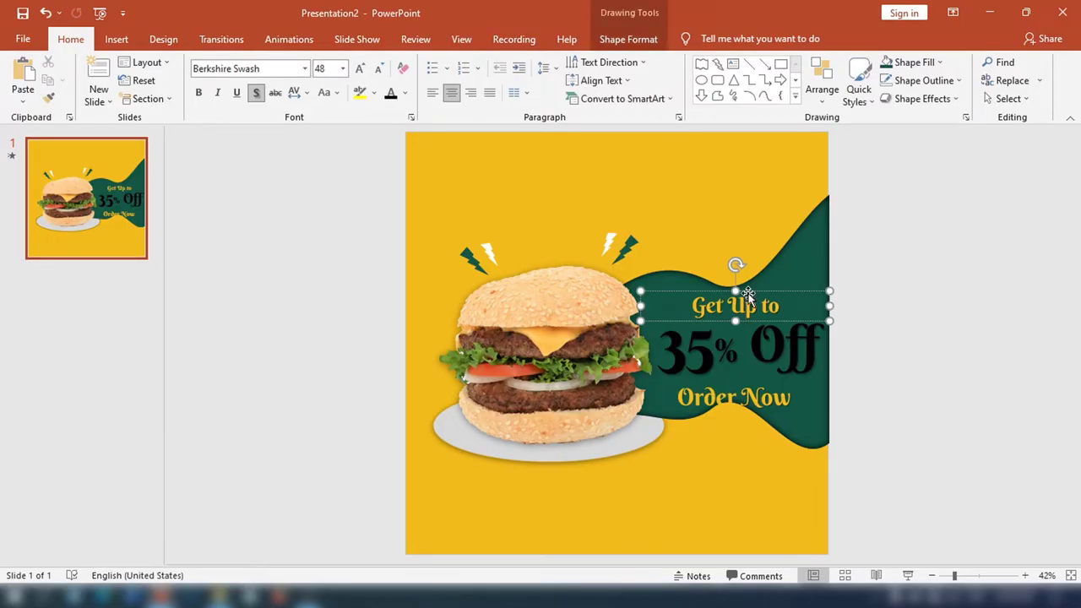
pyautogui.click(747, 295)
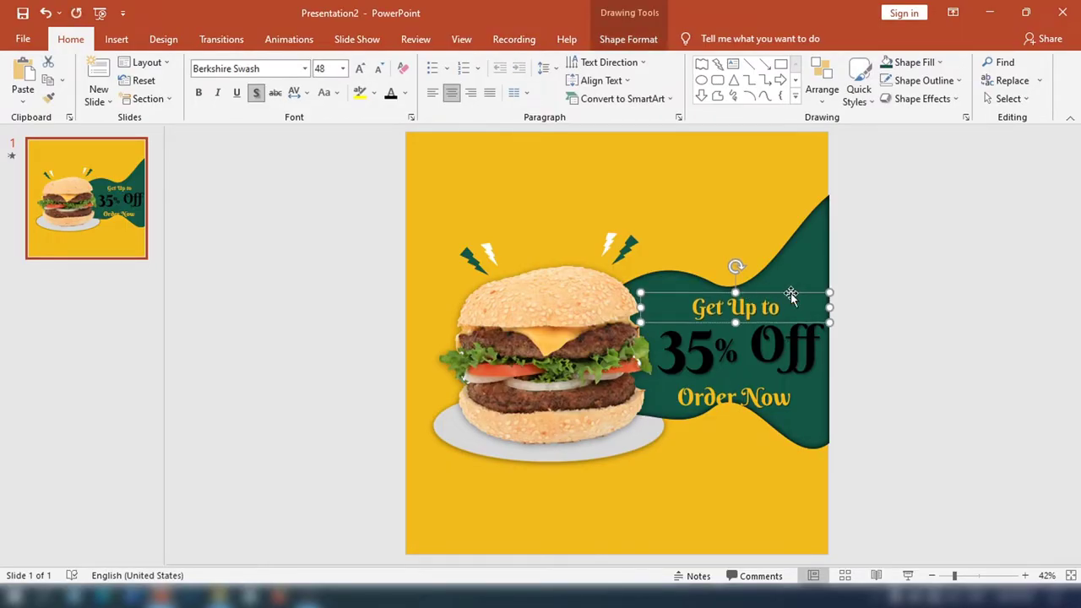
pyautogui.click(938, 354)
pyautogui.click(793, 321)
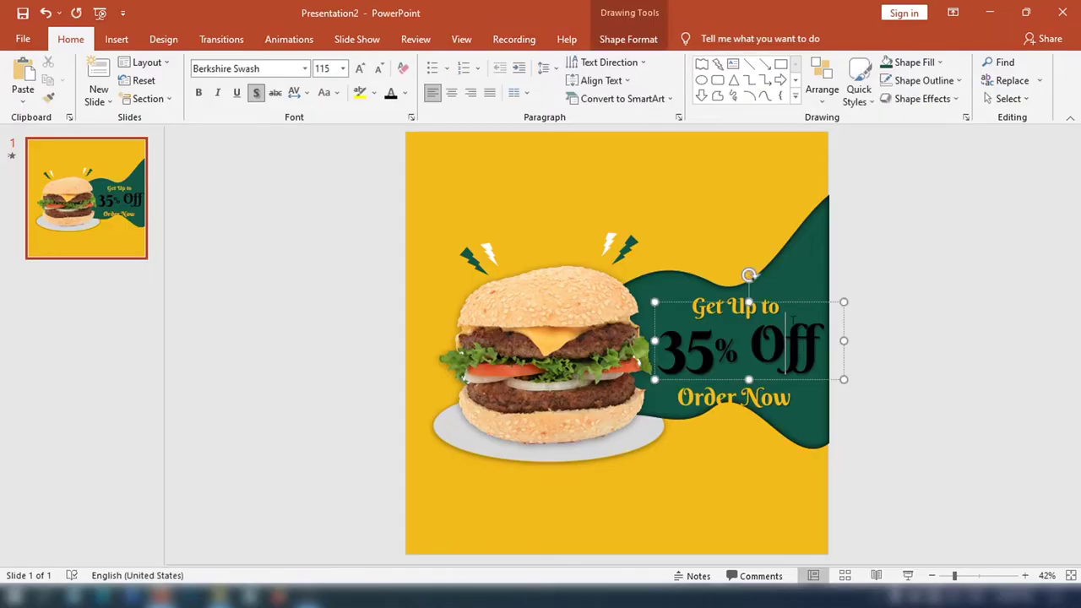
pyautogui.click(778, 306)
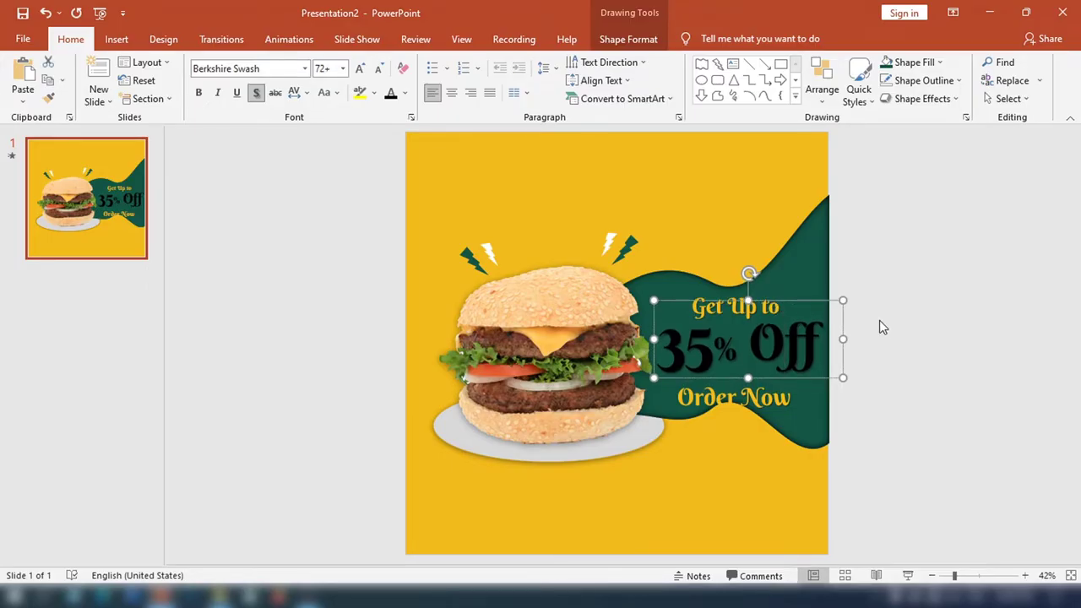
pyautogui.click(903, 398)
pyautogui.click(779, 381)
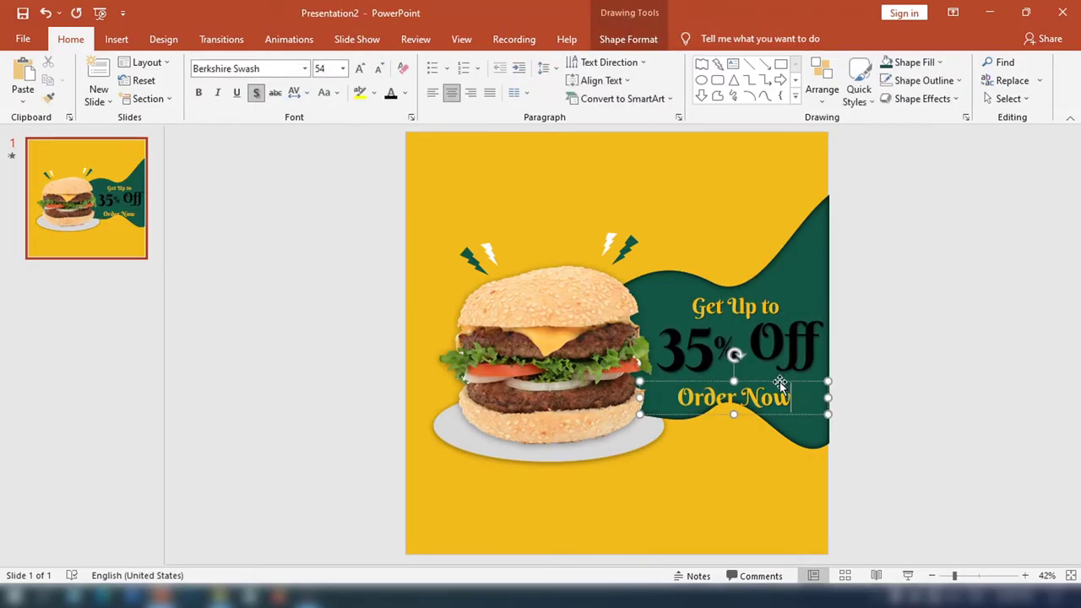
pyautogui.moveTo(779, 380); pyautogui.dragTo(778, 376)
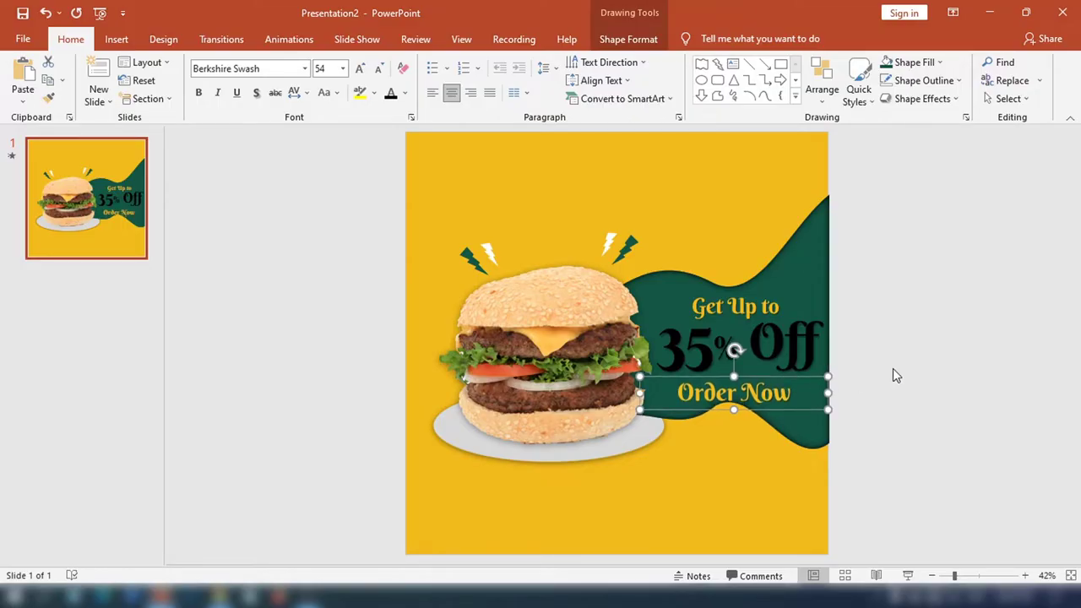
pyautogui.click(892, 368)
# Step: Shrink the 35% Off text size and make it white
pyautogui.moveTo(816, 338); pyautogui.dragTo(654, 339)
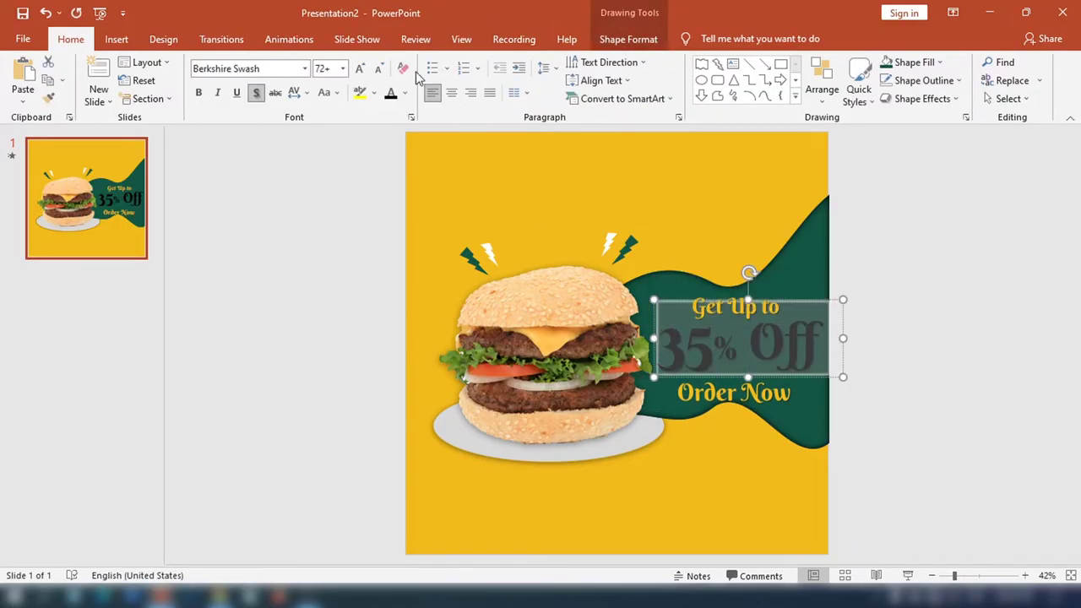
pyautogui.click(377, 71)
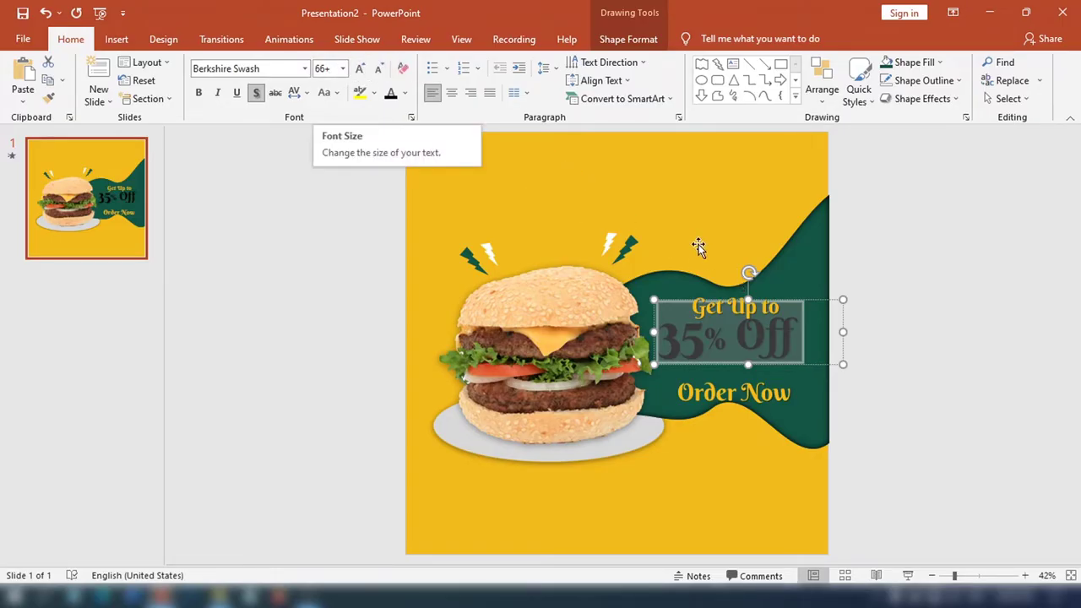
pyautogui.click(406, 94)
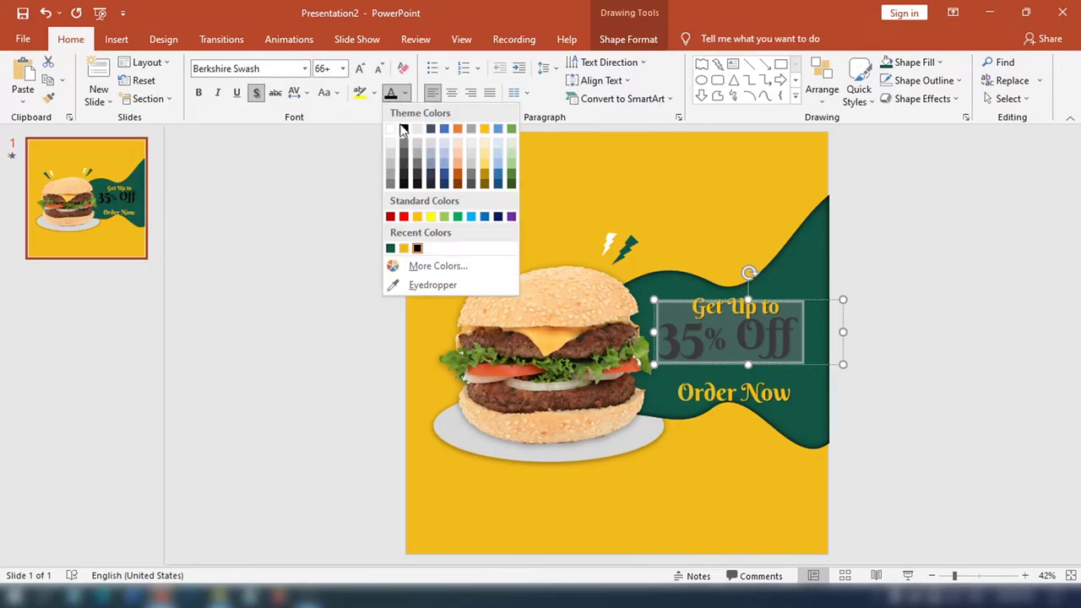
pyautogui.click(390, 127)
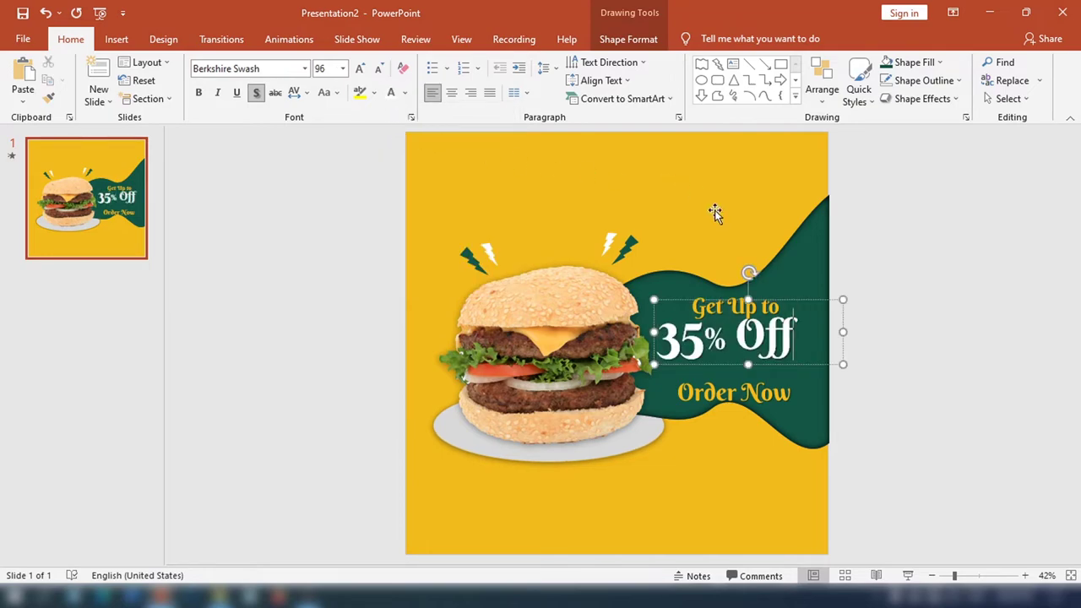
# Step: Nudge the 35% Off text right between Get Up to and Order Now, undoing an accidental resize
pyautogui.click(783, 304)
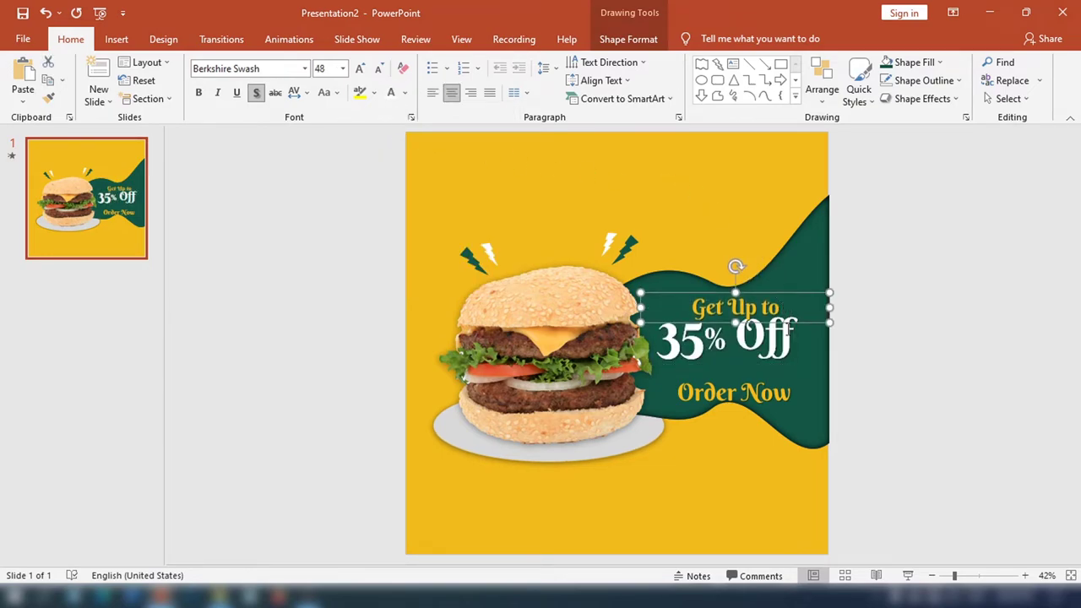
pyautogui.click(775, 342)
pyautogui.hotkey('ctrl', 'a')
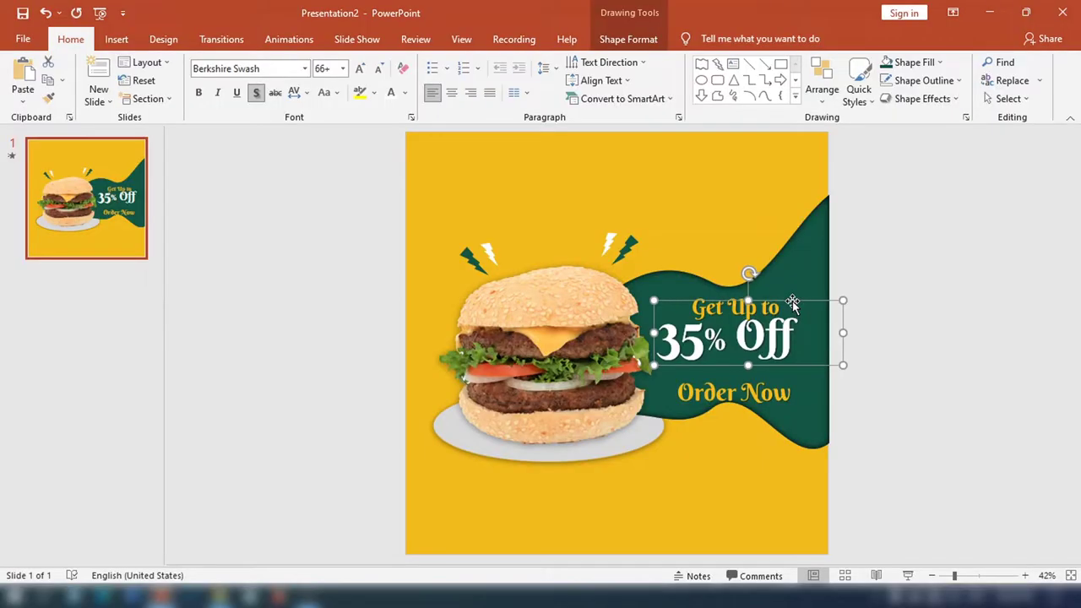
pyautogui.moveTo(792, 301); pyautogui.dragTo(802, 303)
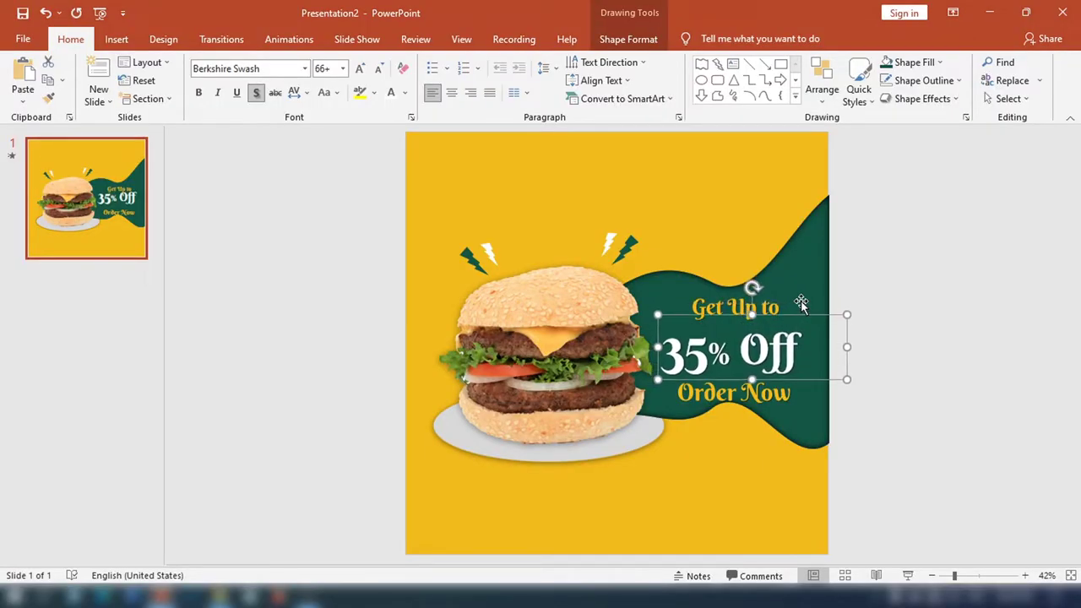
pyautogui.press('Up')
pyautogui.press('Up')
pyautogui.press('Up')
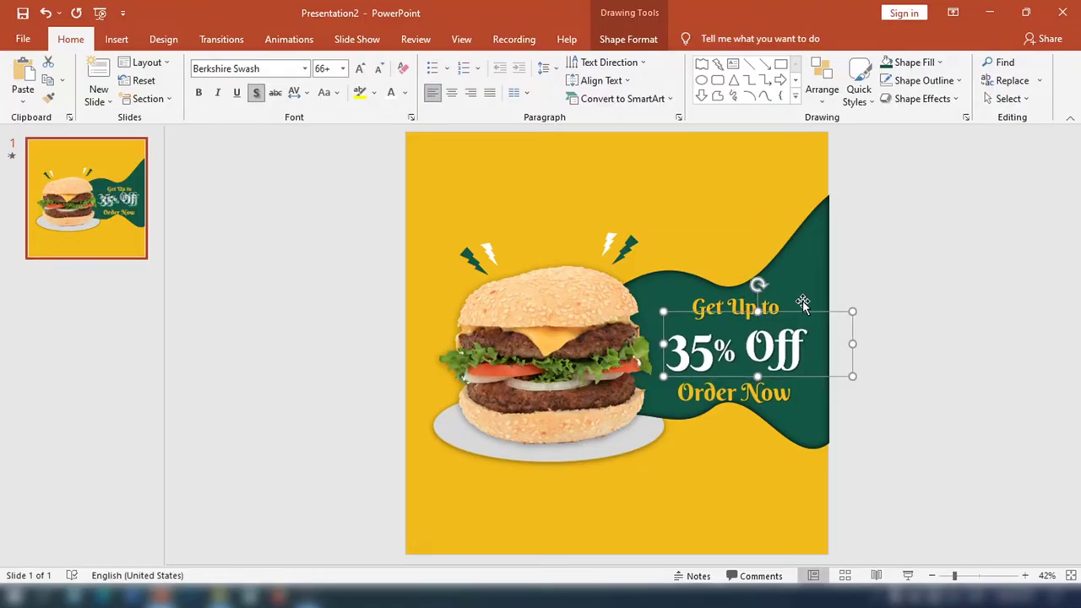
pyautogui.press('Right')
pyautogui.press('Right')
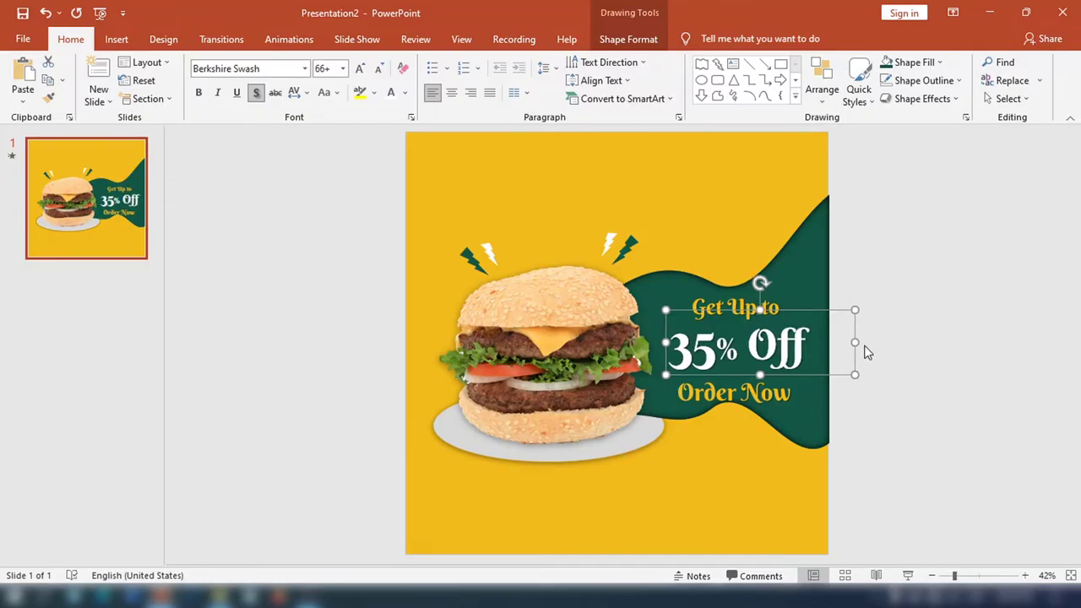
pyautogui.moveTo(852, 341); pyautogui.dragTo(826, 341)
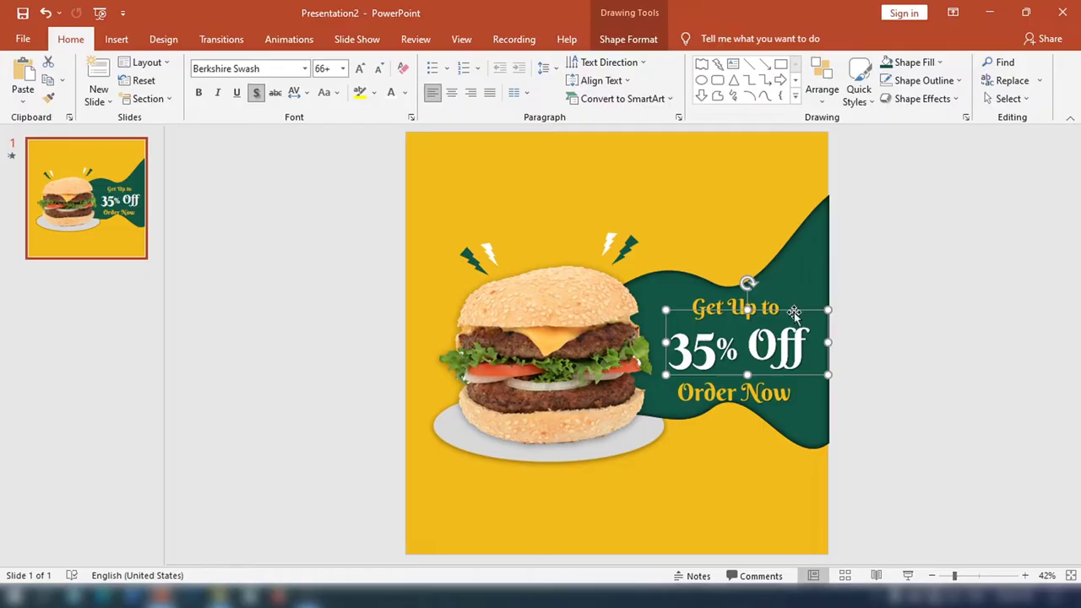
pyautogui.hotkey('ctrl', 'z')
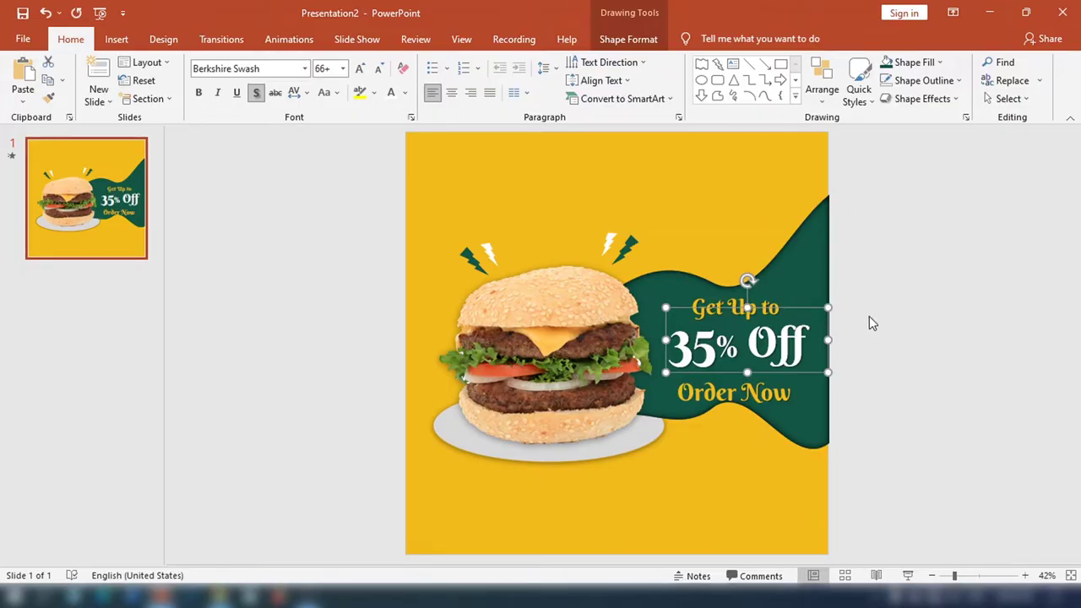
pyautogui.click(921, 354)
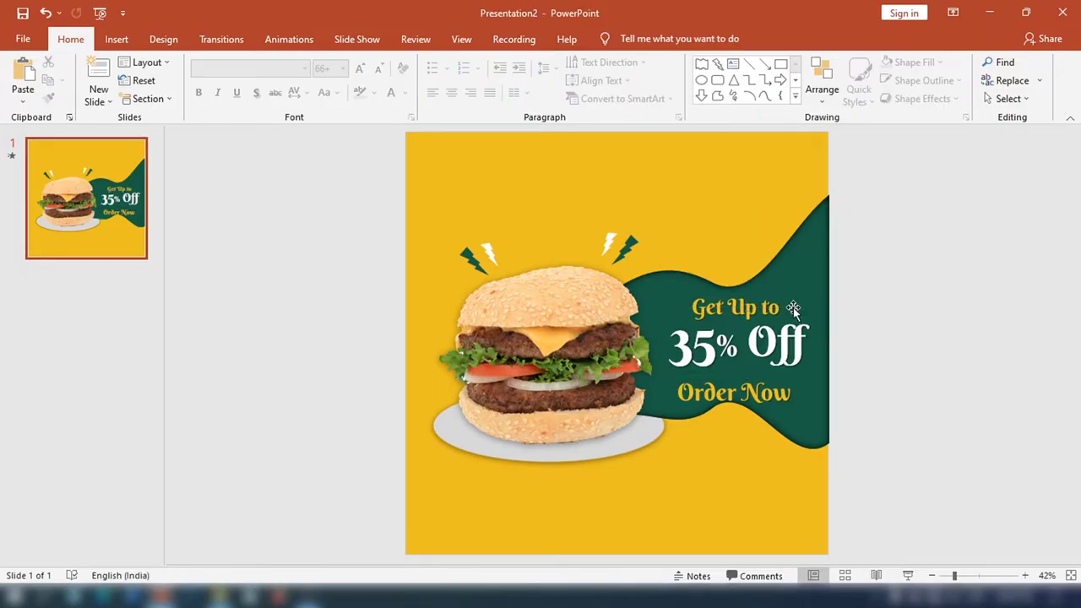
# Step: Set the Get Up to text to 44 pt and the Order Now text to 48 pt
pyautogui.moveTo(780, 306); pyautogui.dragTo(662, 302)
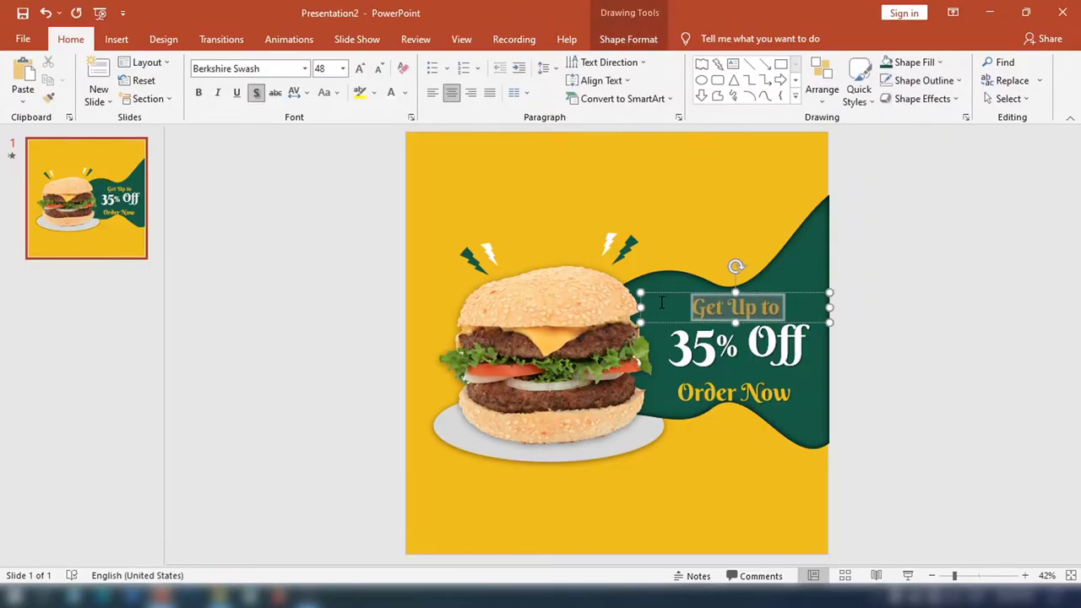
pyautogui.click(379, 71)
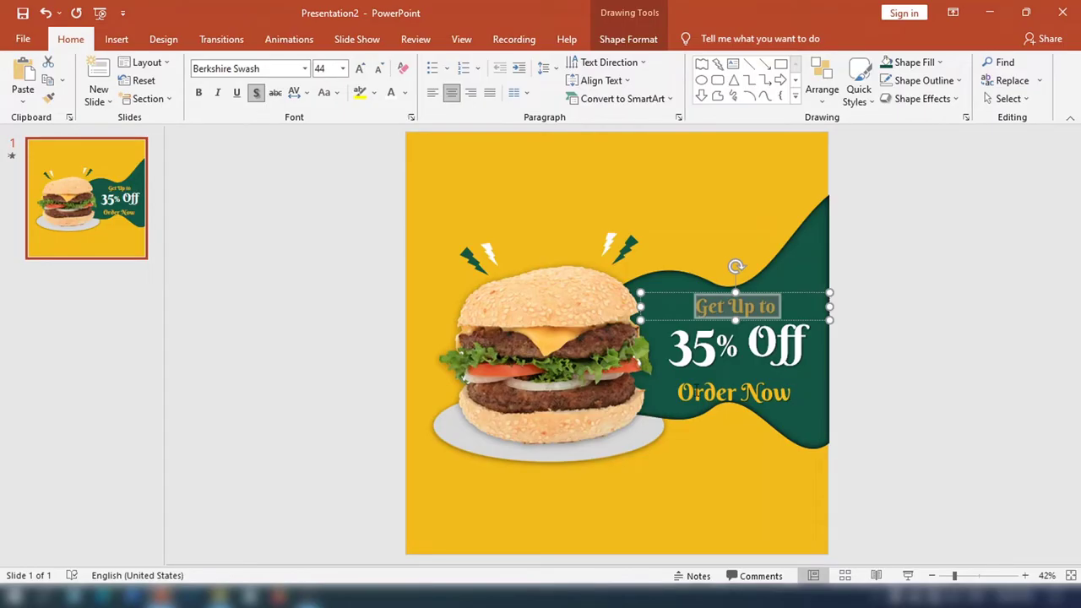
pyautogui.tripleClick(772, 391)
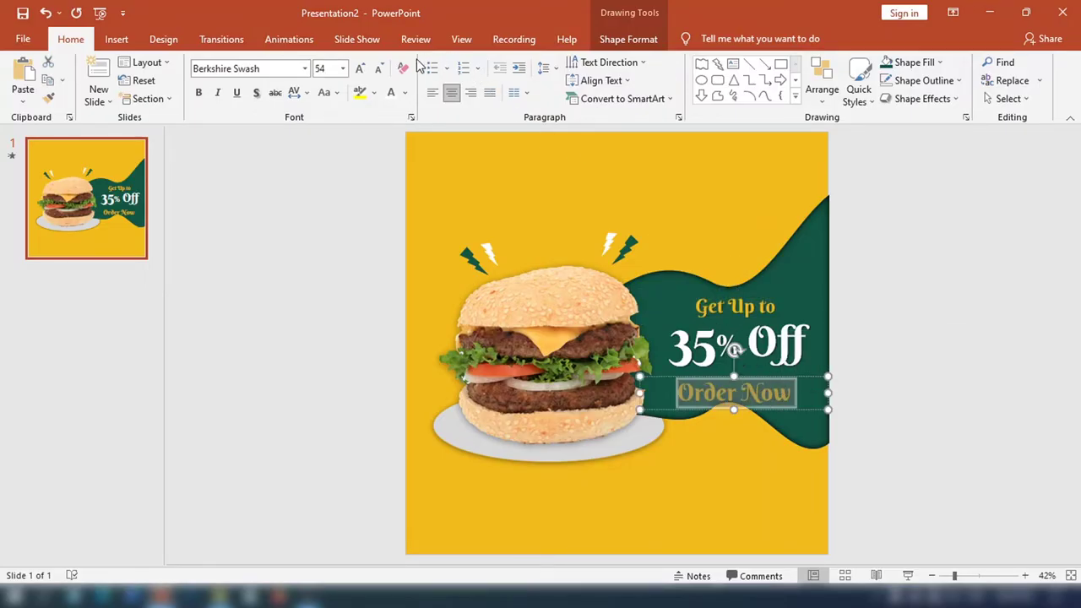
pyautogui.click(379, 71)
pyautogui.press('Left')
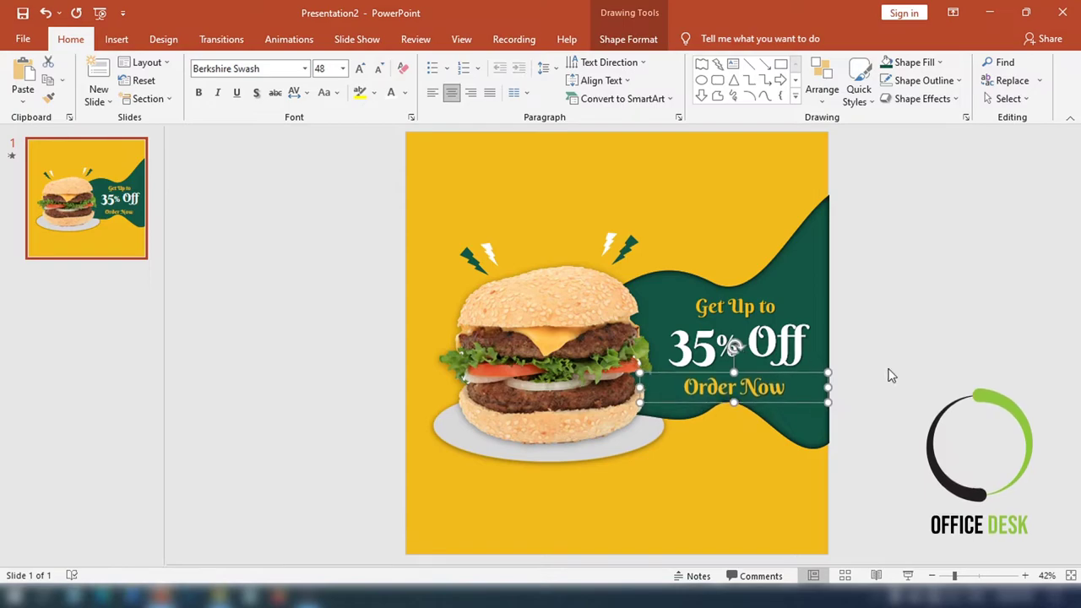
pyautogui.click(922, 370)
# Step: Move the Order Now box slightly up toward 35% Off and check the green wave
pyautogui.click(760, 333)
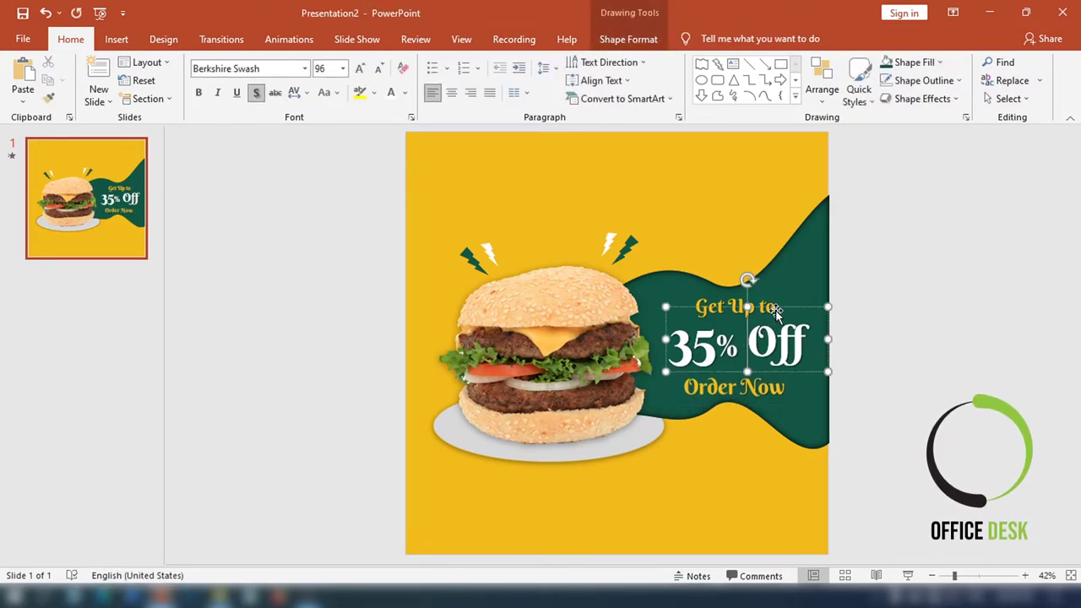
pyautogui.click(758, 374)
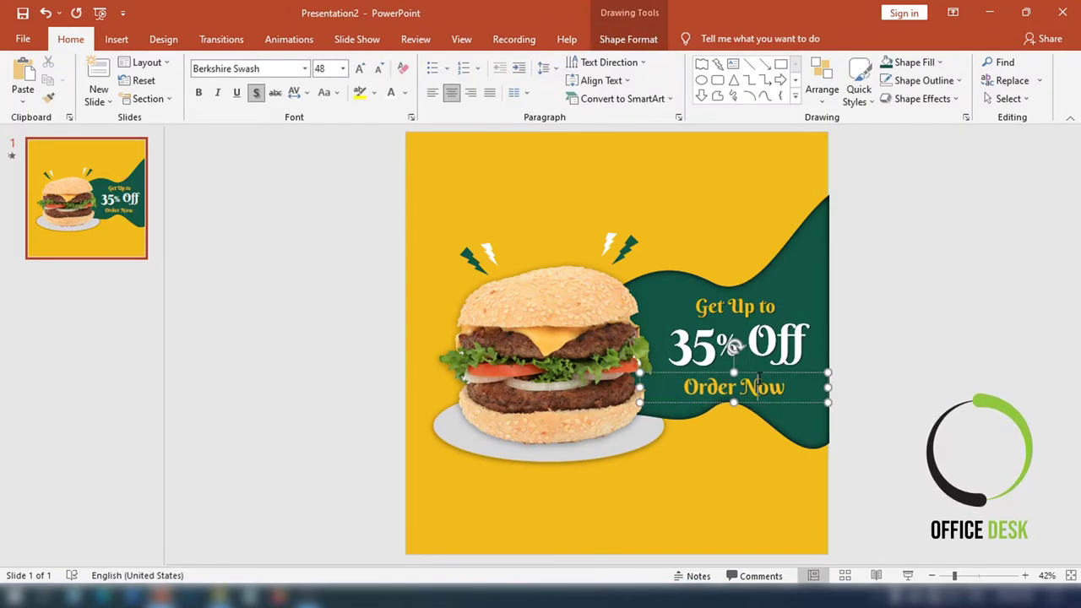
pyautogui.moveTo(758, 374); pyautogui.dragTo(758, 371)
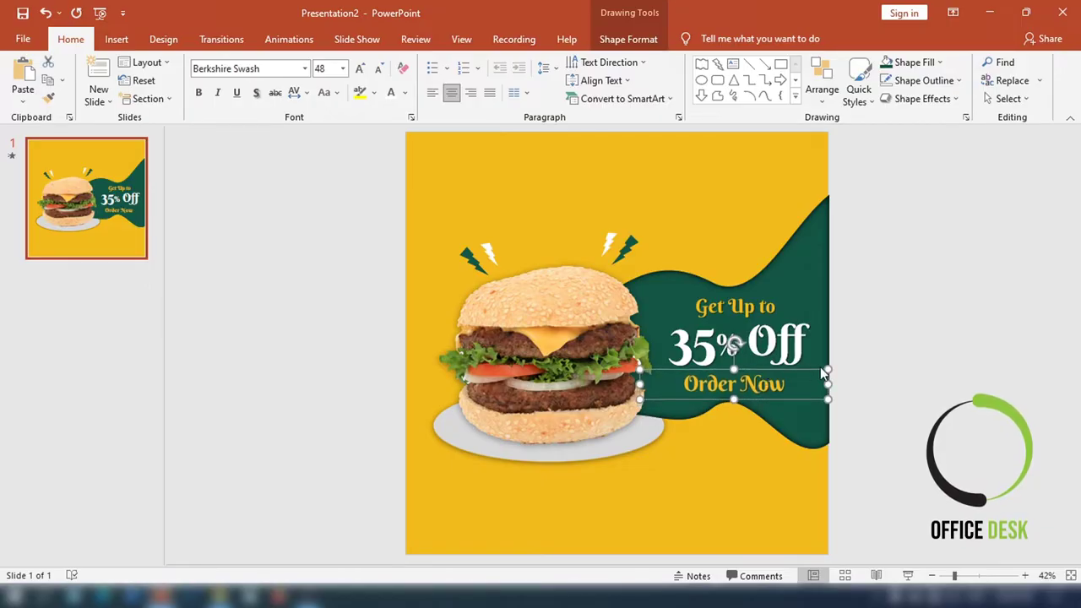
pyautogui.click(902, 353)
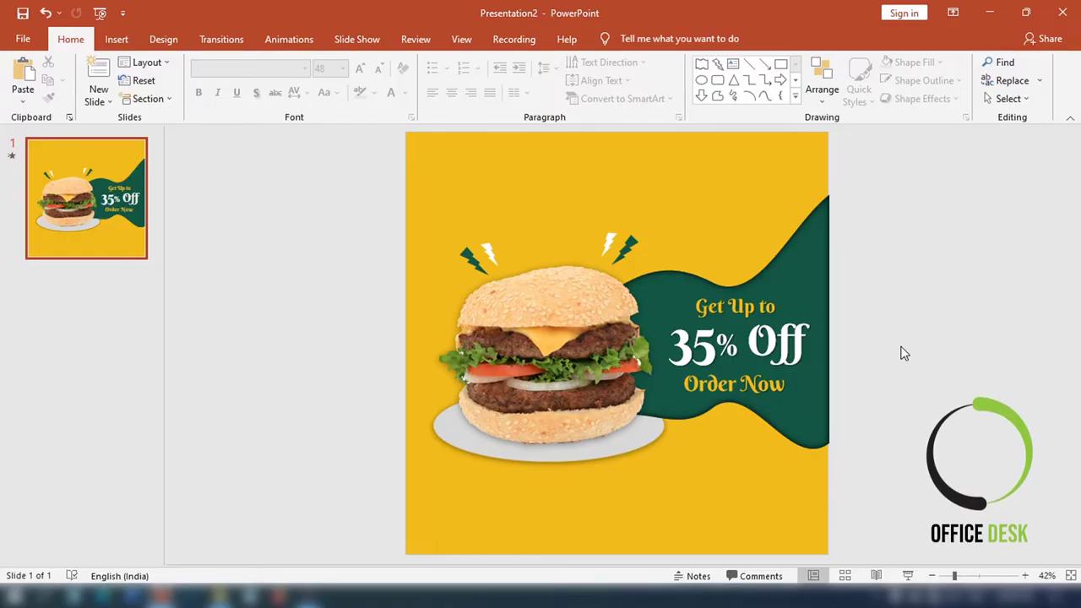
pyautogui.click(809, 432)
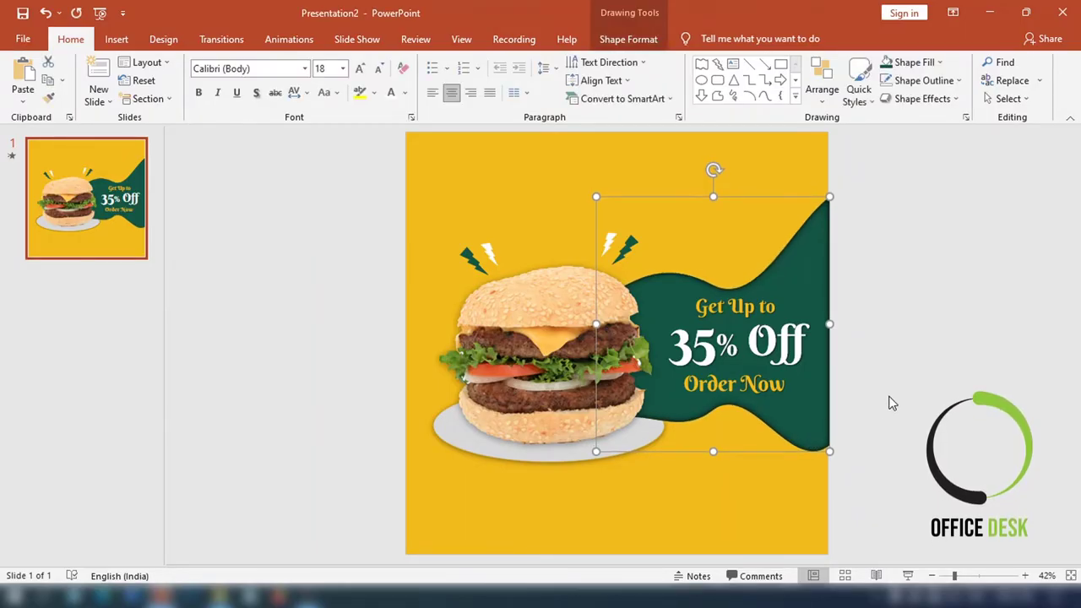
pyautogui.click(887, 403)
pyautogui.click(785, 257)
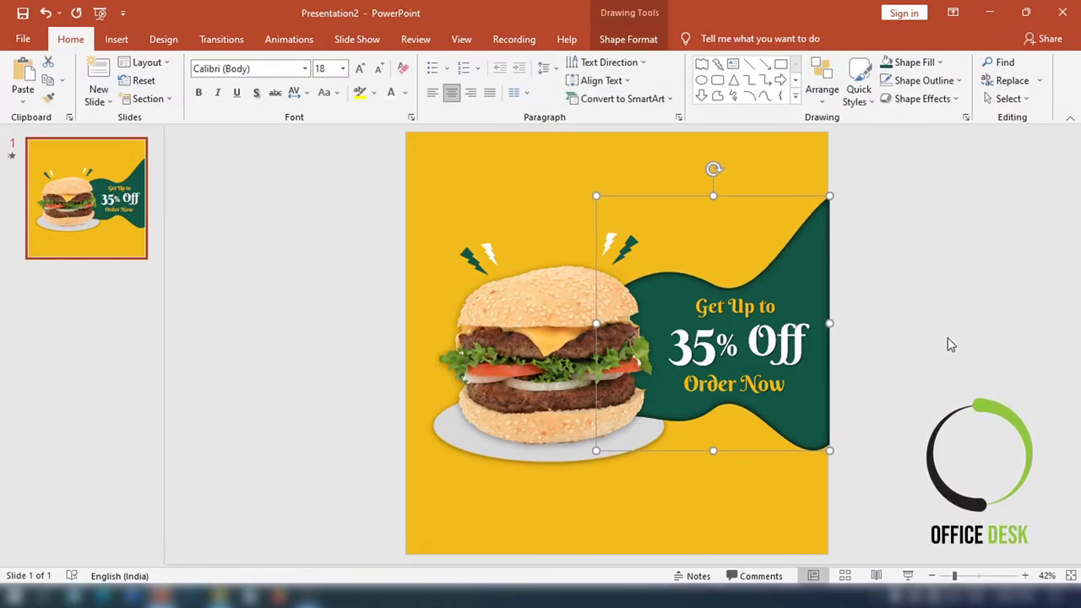
pyautogui.click(956, 338)
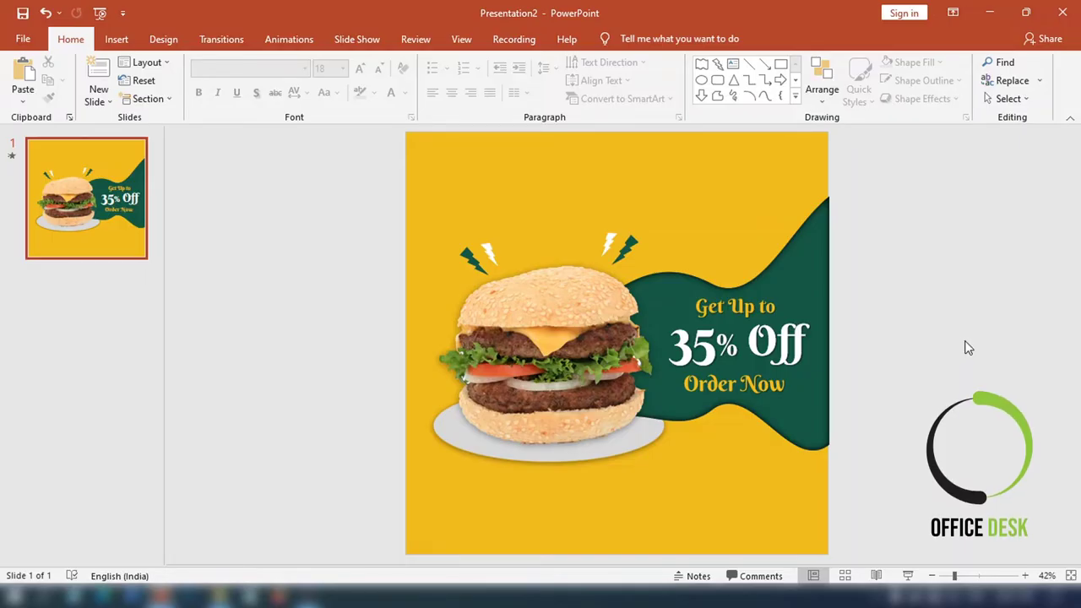
pyautogui.moveTo(163, 596)
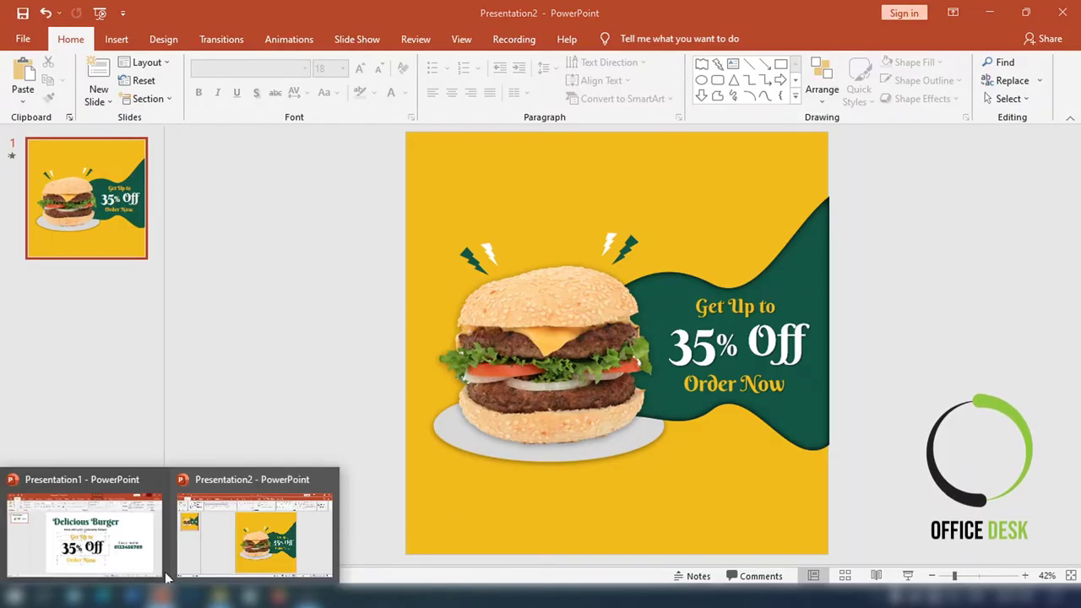
# Step: Paste the Delicious Burger title and slogan from Presentation1 centred at the poster's top
pyautogui.click(161, 512)
pyautogui.click(484, 254)
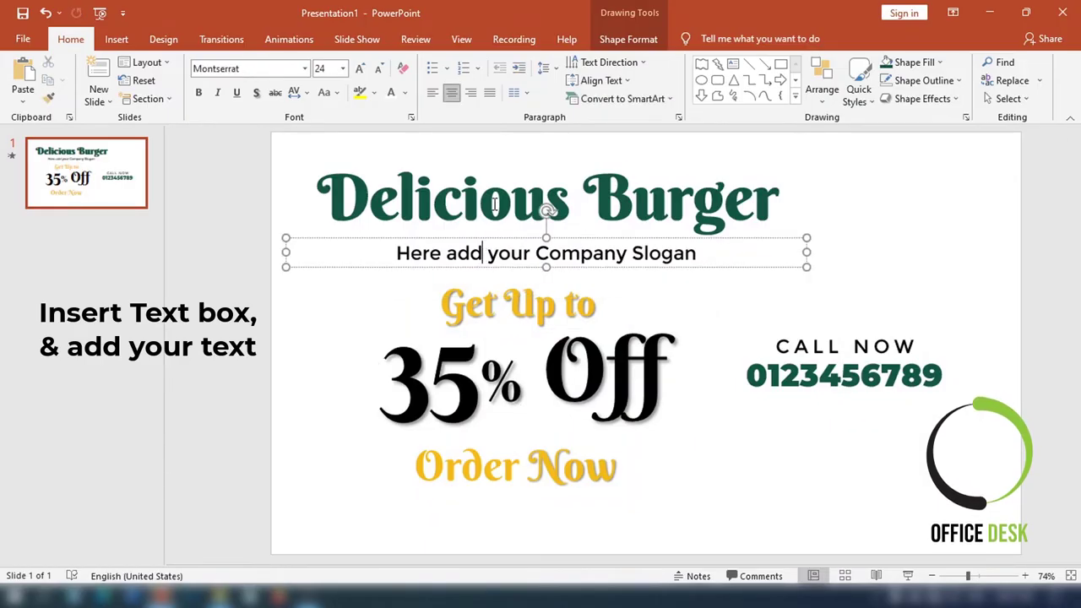
pyautogui.keyDown('shift'); pyautogui.click(495, 205); pyautogui.keyUp('shift')
pyautogui.click(563, 184)
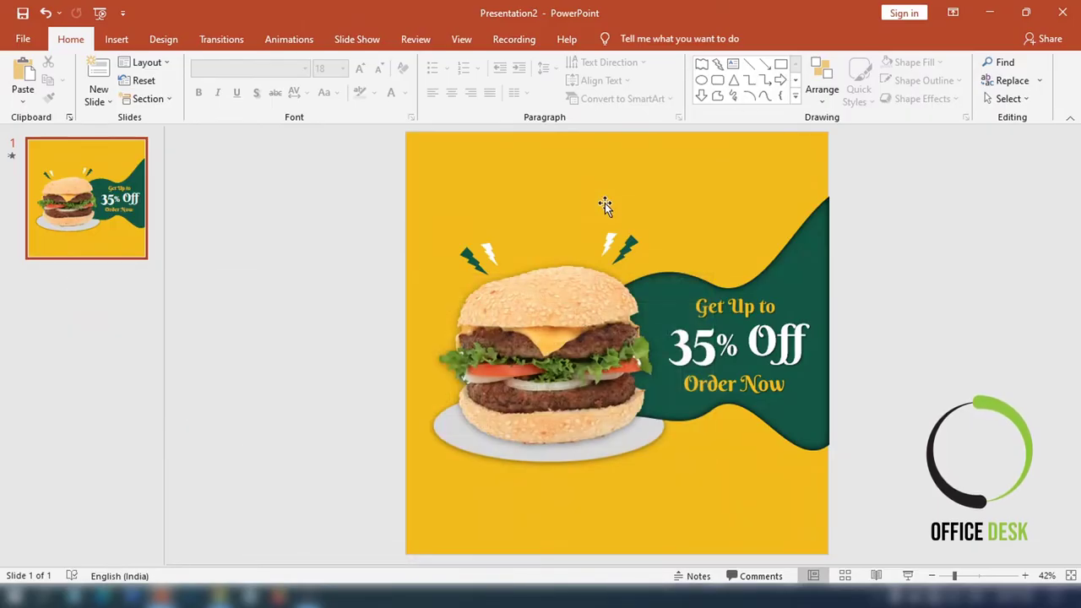
pyautogui.hotkey('ctrl', 'v')
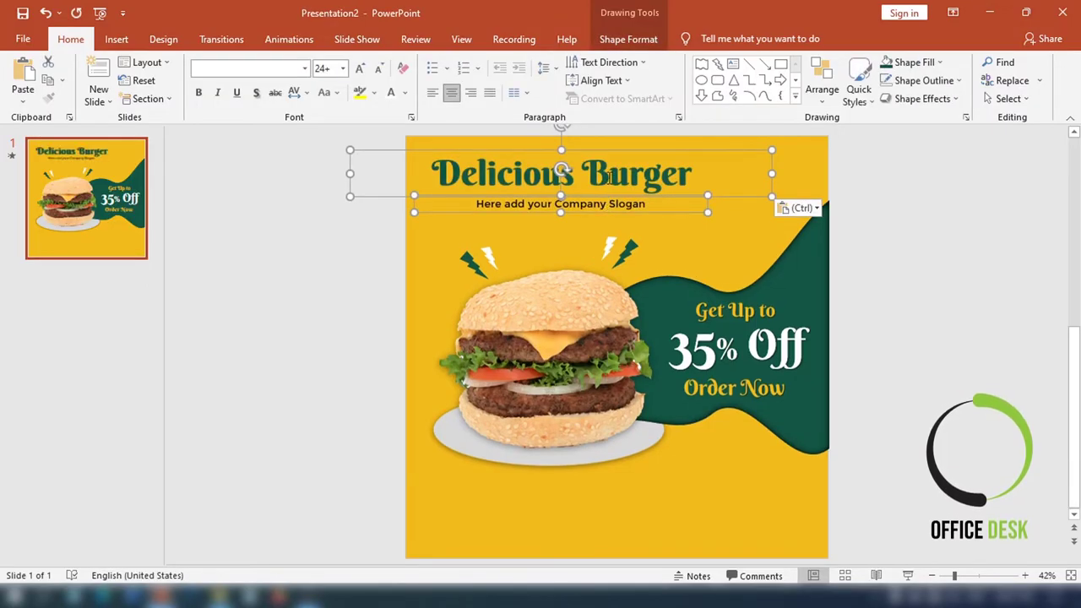
pyautogui.moveTo(617, 151); pyautogui.dragTo(676, 150)
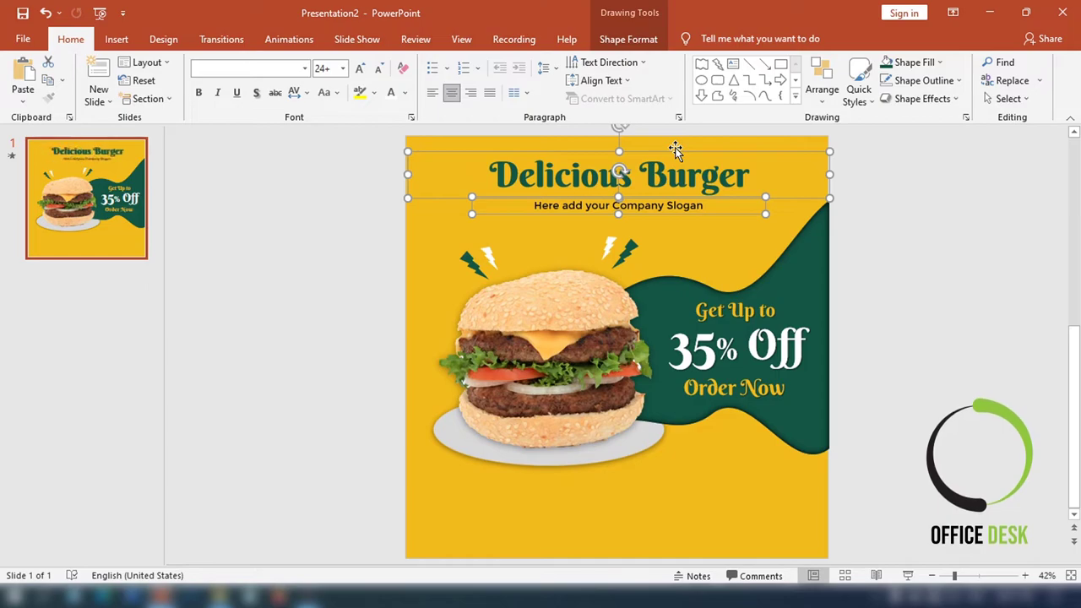
pyautogui.click(906, 272)
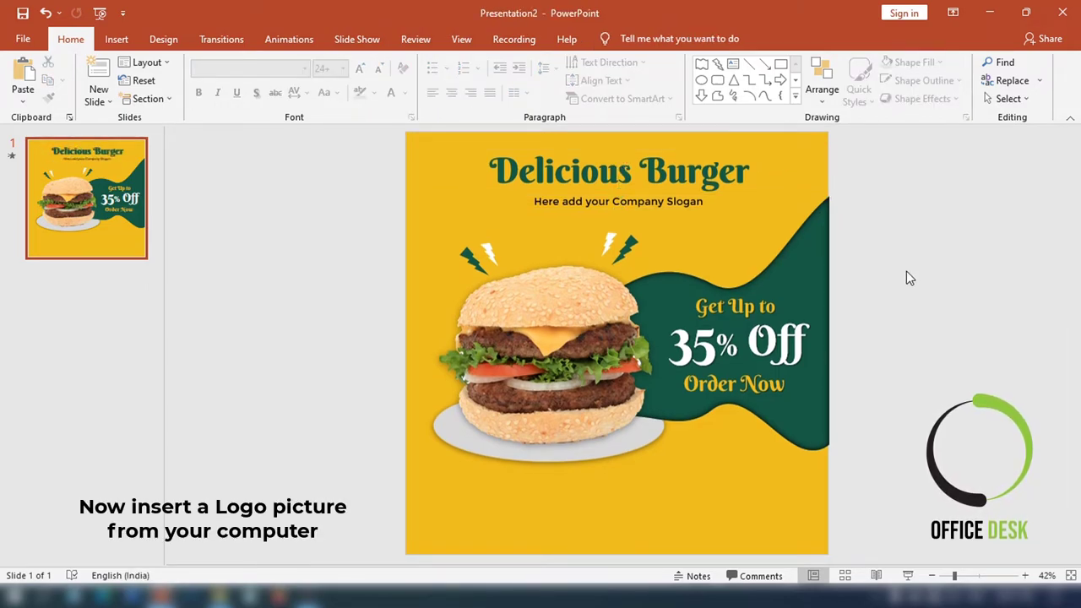
# Step: Insert the burger-2013191 logo, shrink it to 5.03 × 5.03 cm and place it bottom-left
pyautogui.click(116, 38)
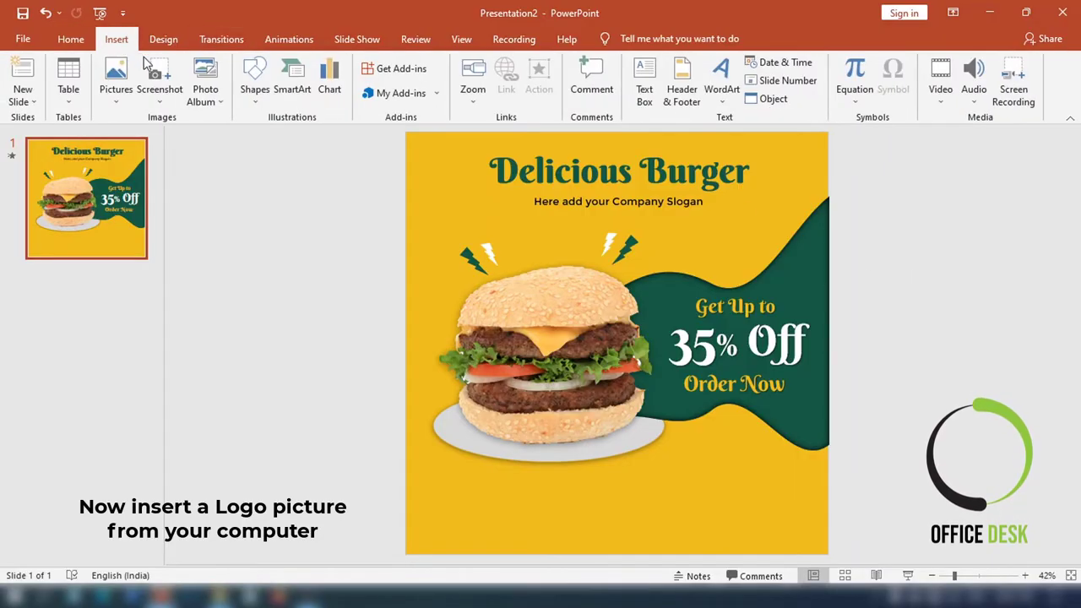
pyautogui.click(121, 97)
pyautogui.click(151, 136)
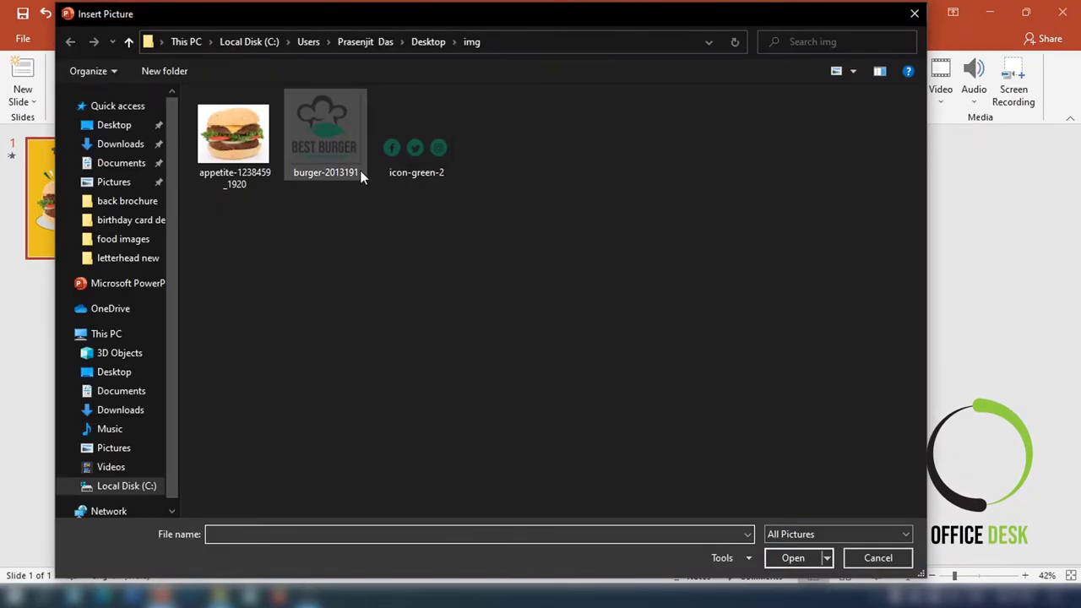
pyautogui.click(326, 139)
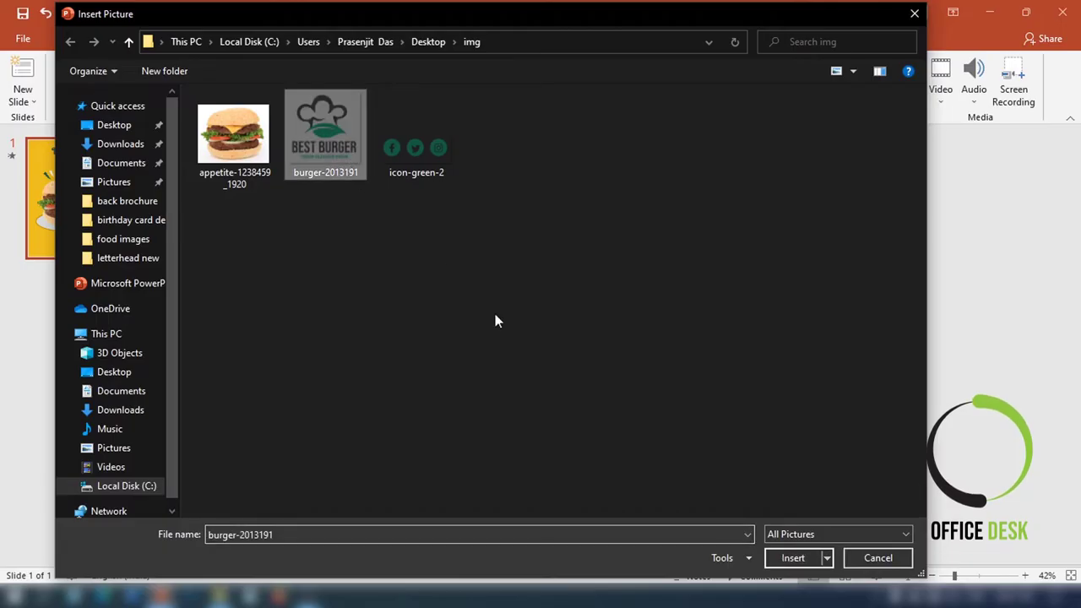
pyautogui.click(793, 557)
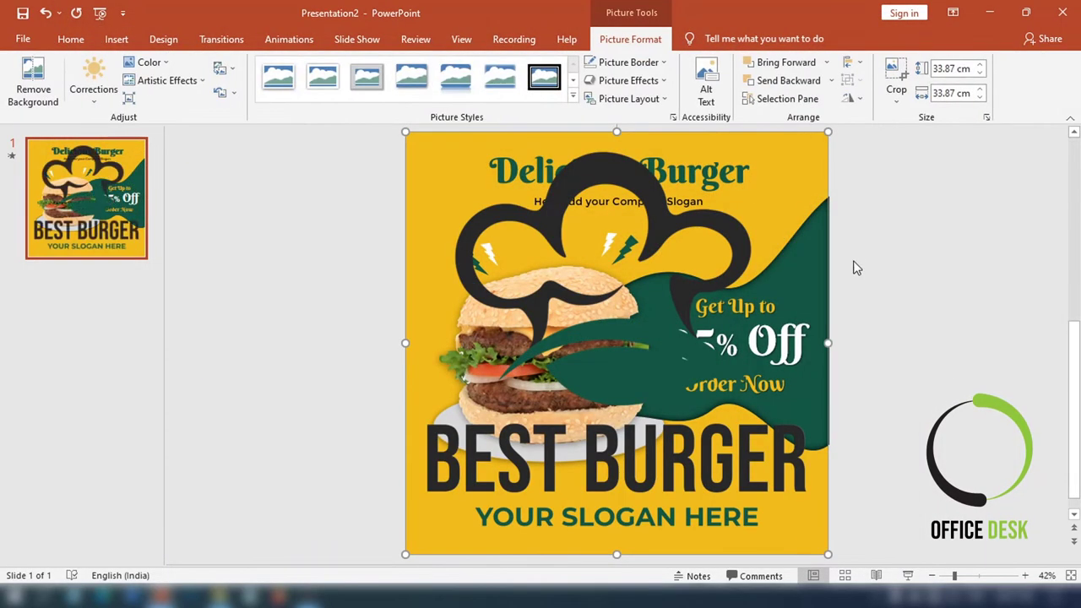
pyautogui.moveTo(830, 133); pyautogui.dragTo(476, 478)
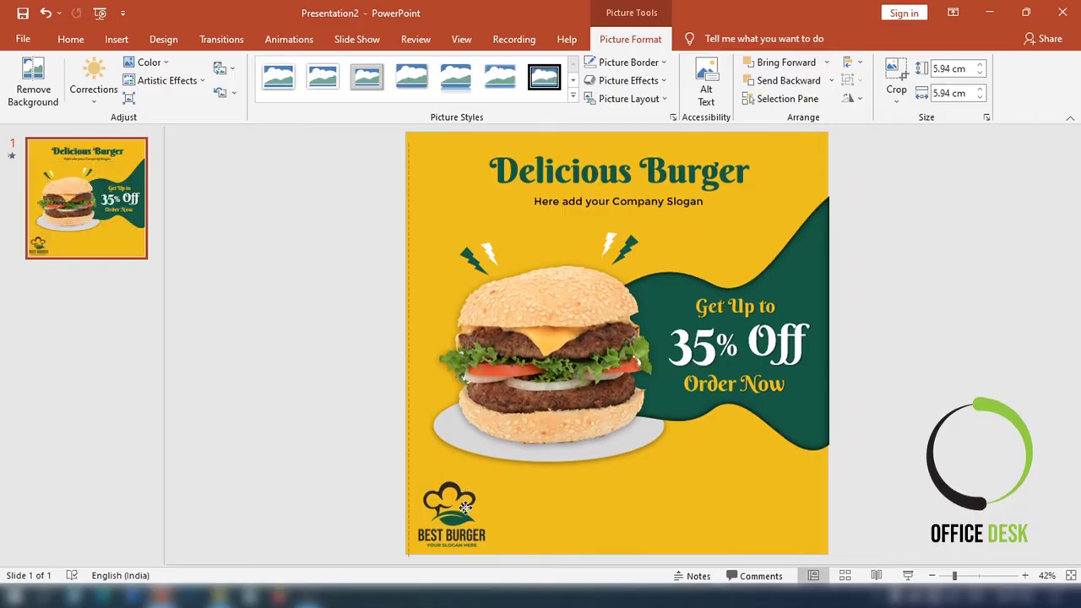
pyautogui.moveTo(450, 506)
pyautogui.mouseDown()
pyautogui.moveTo(490, 478)
pyautogui.moveTo(465, 506)
pyautogui.mouseUp()
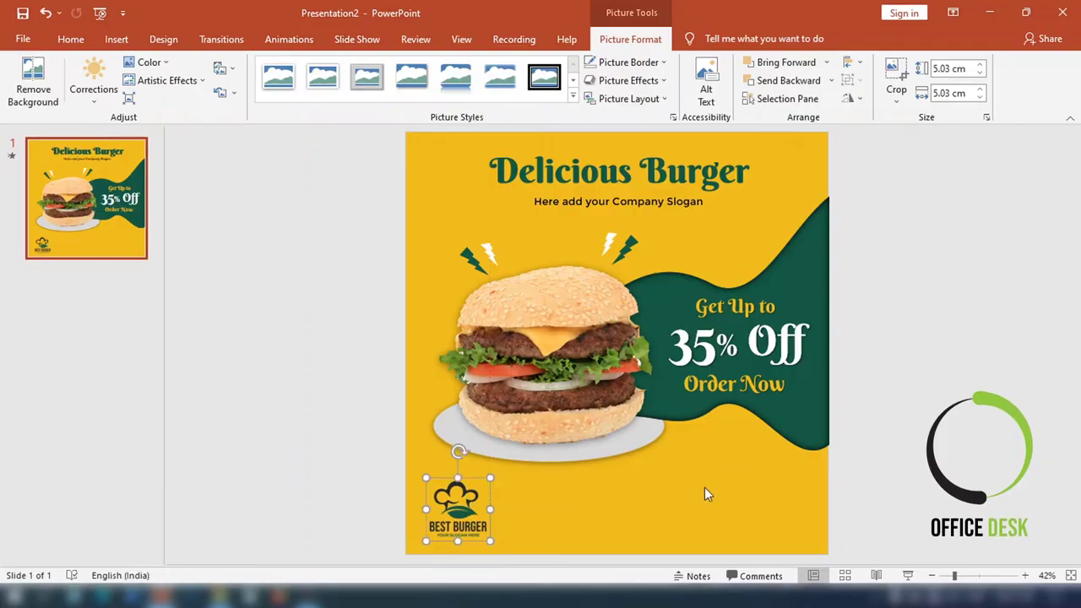
pyautogui.click(890, 432)
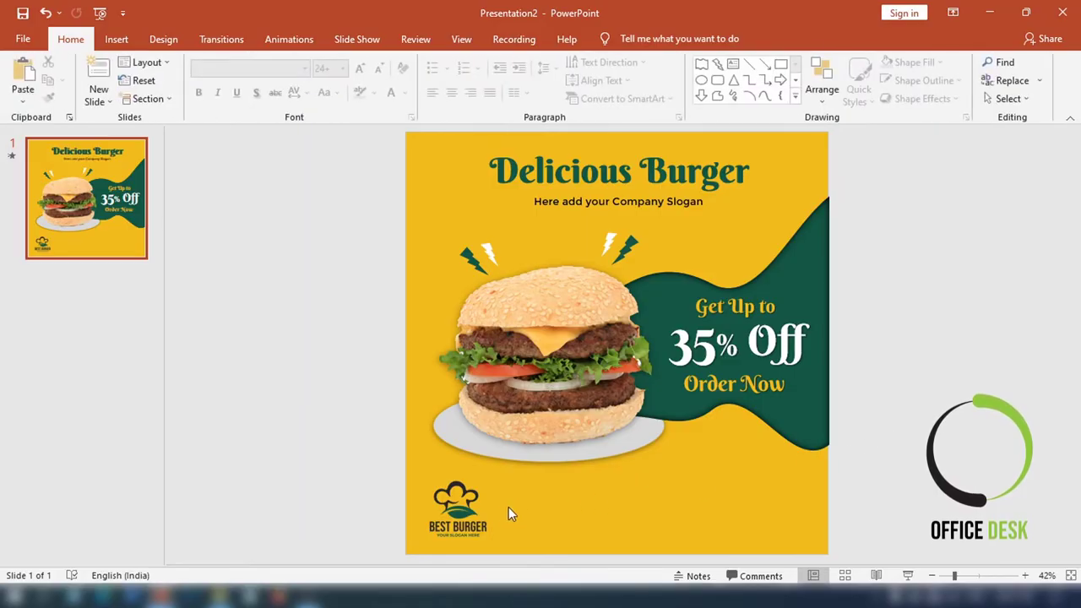
pyautogui.moveTo(468, 506); pyautogui.dragTo(475, 502)
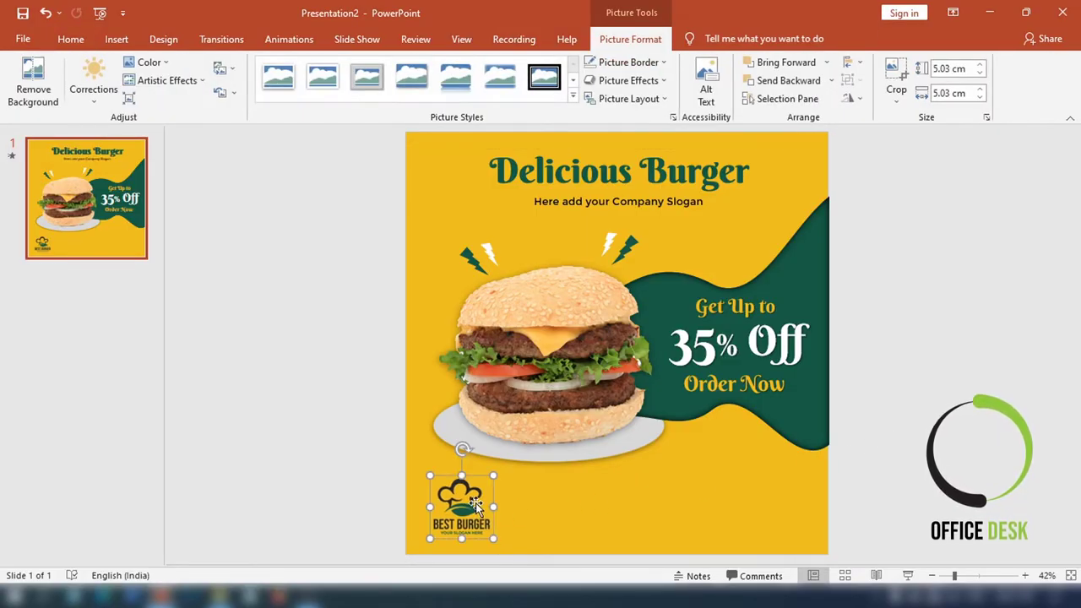
pyautogui.click(901, 449)
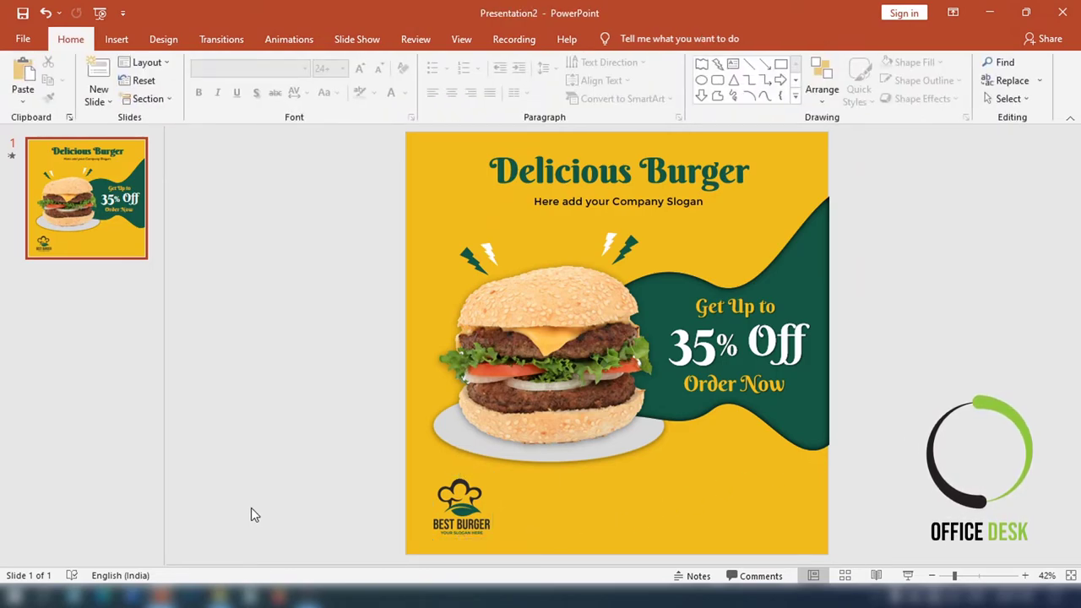
# Step: Copy the CALL NOW text box from Presentation1 and paste it at the poster's bottom using the destination theme
pyautogui.moveTo(160, 596)
pyautogui.click(152, 560)
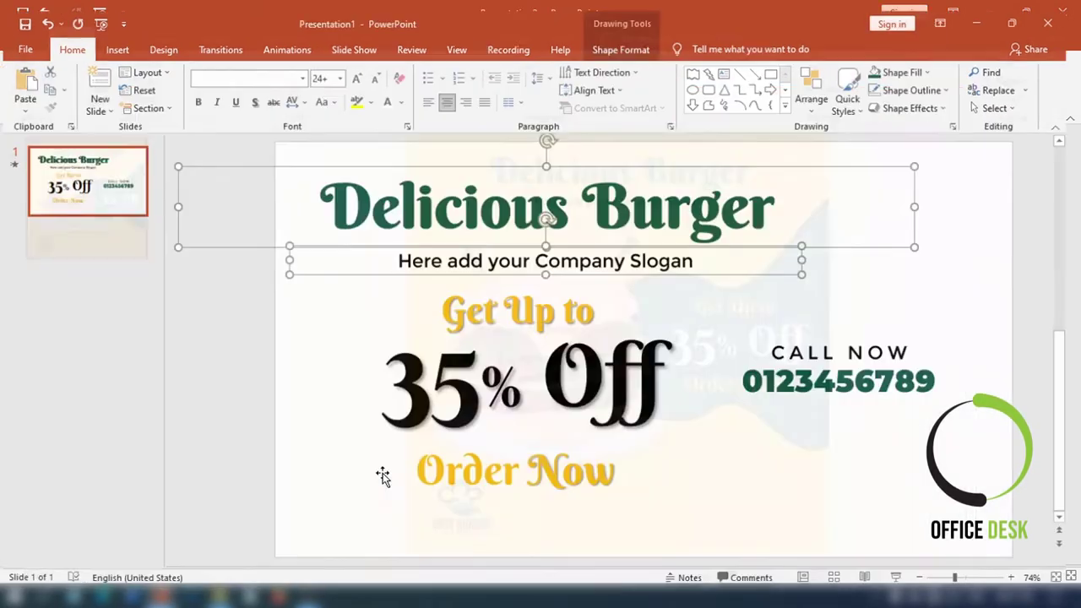
pyautogui.click(820, 355)
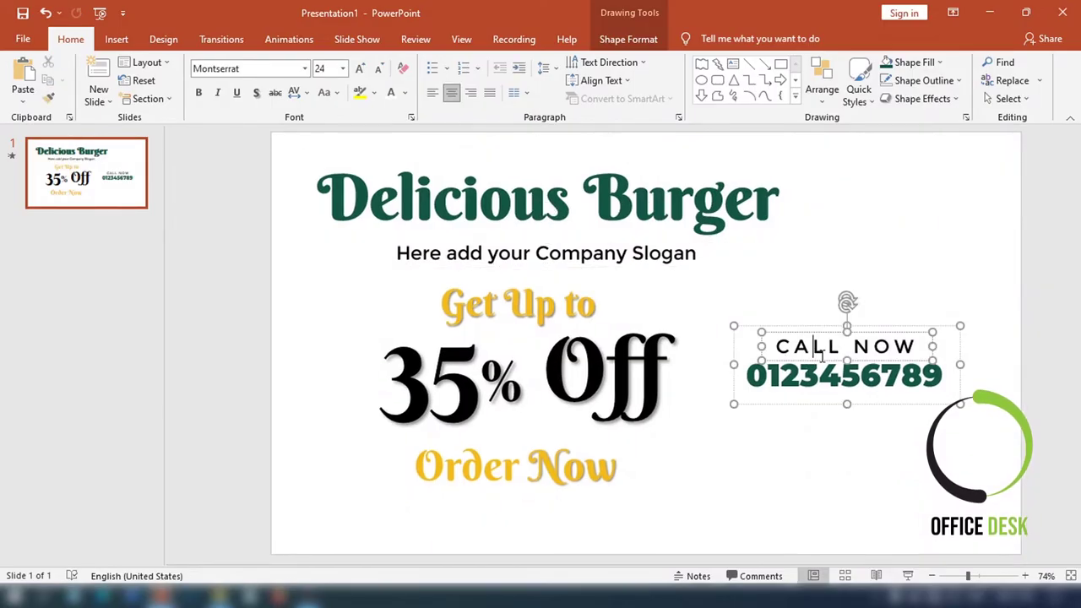
pyautogui.click(827, 327)
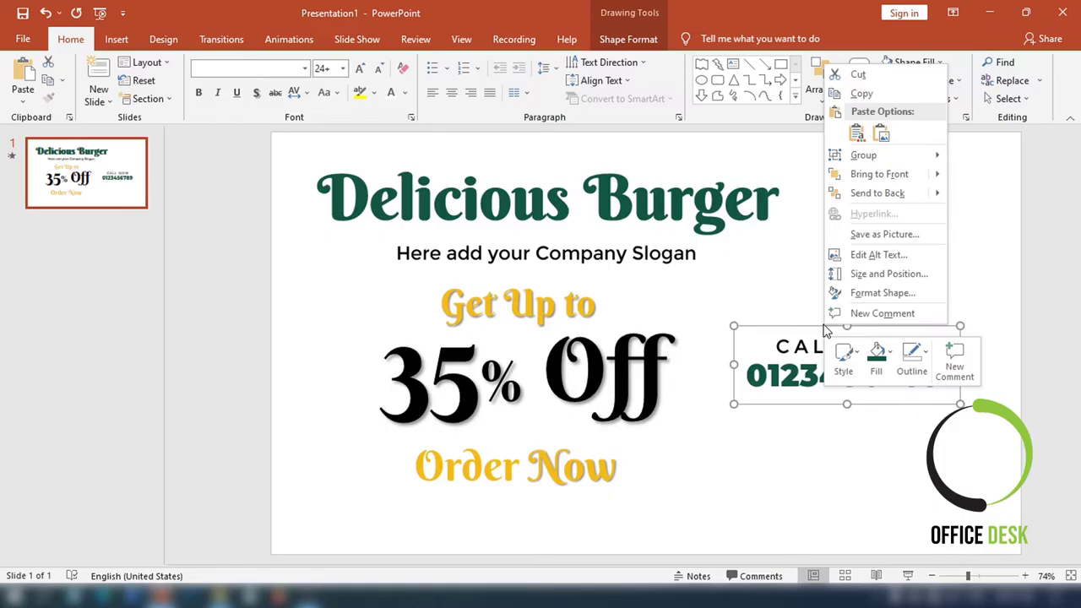
pyautogui.rightClick(826, 327)
pyautogui.click(898, 95)
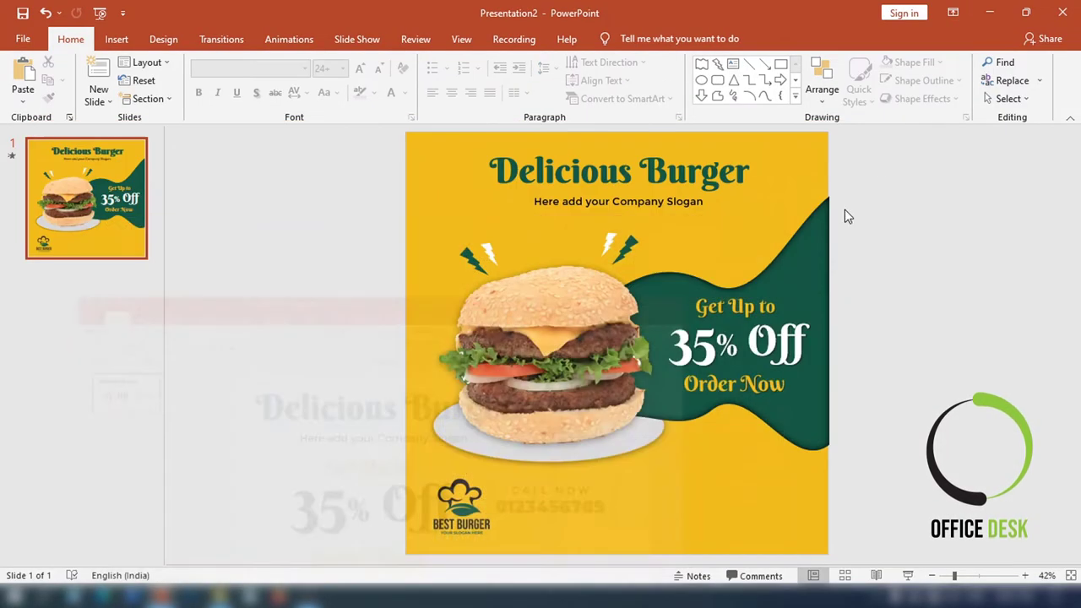
pyautogui.hotkey('alt', 'Tab')
pyautogui.rightClick(669, 494)
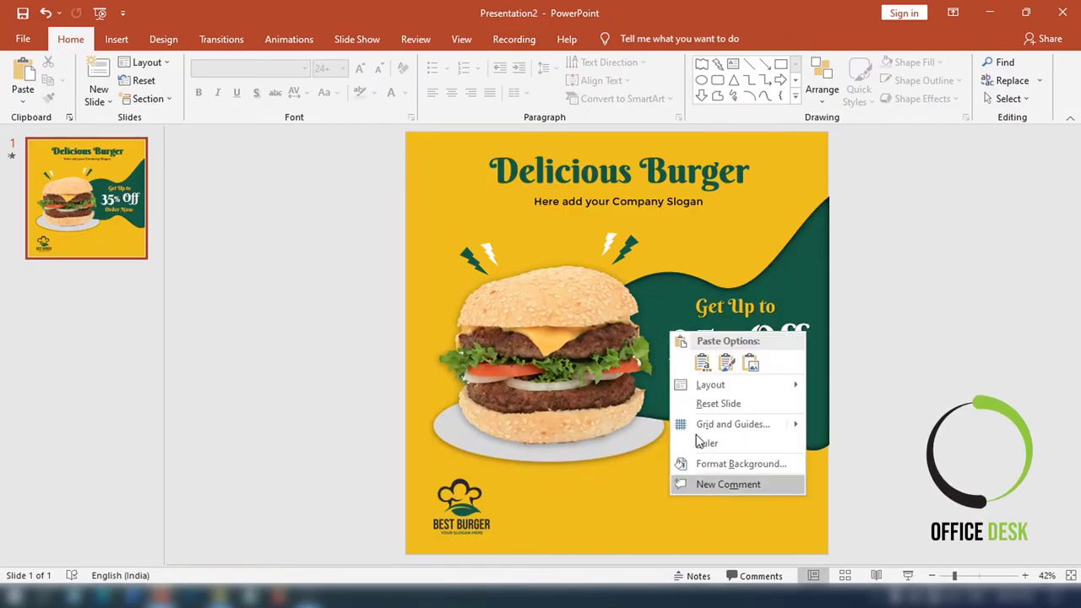
pyautogui.click(727, 363)
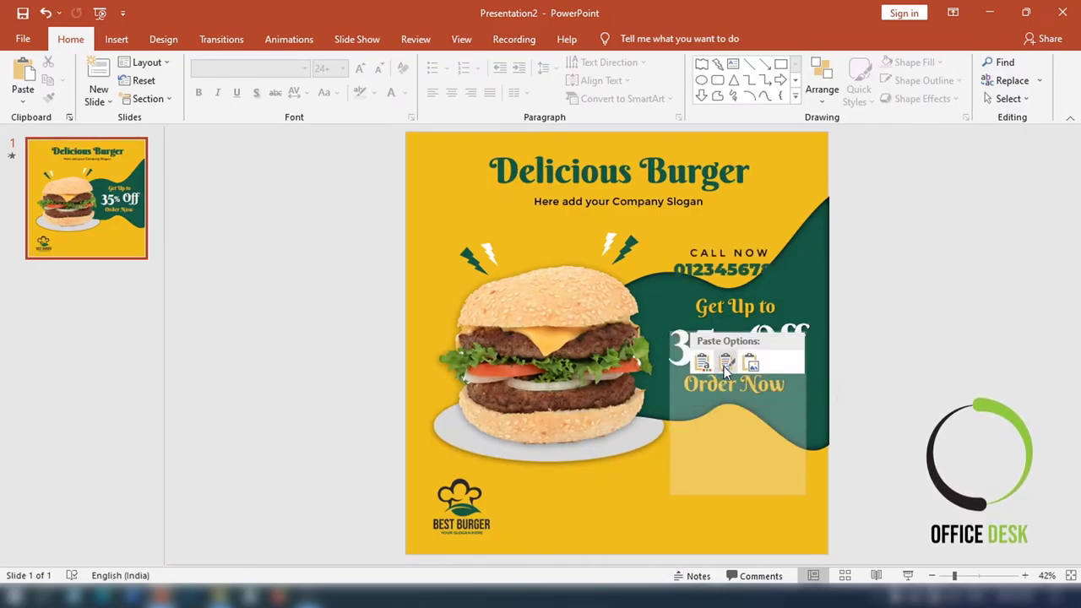
pyautogui.moveTo(750, 234)
pyautogui.mouseDown()
pyautogui.moveTo(769, 487)
pyautogui.moveTo(781, 492)
pyautogui.moveTo(661, 495)
pyautogui.mouseUp()
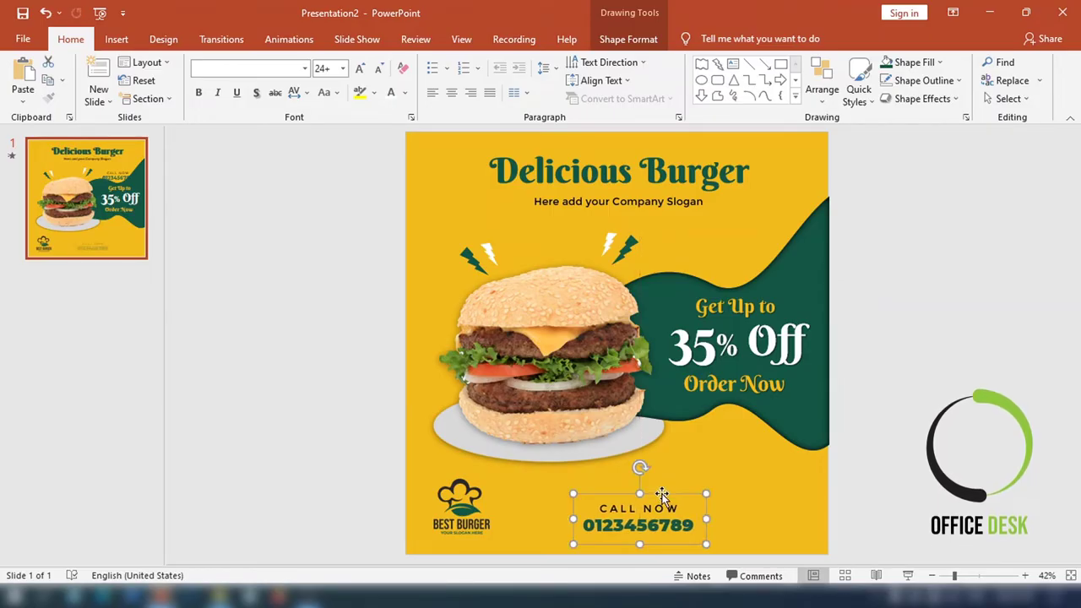
# Step: Bottom-align the CALL NOW block with the logo, then nudge it slightly up
pyautogui.keyDown('shift'); pyautogui.click(467, 501); pyautogui.keyUp('shift')
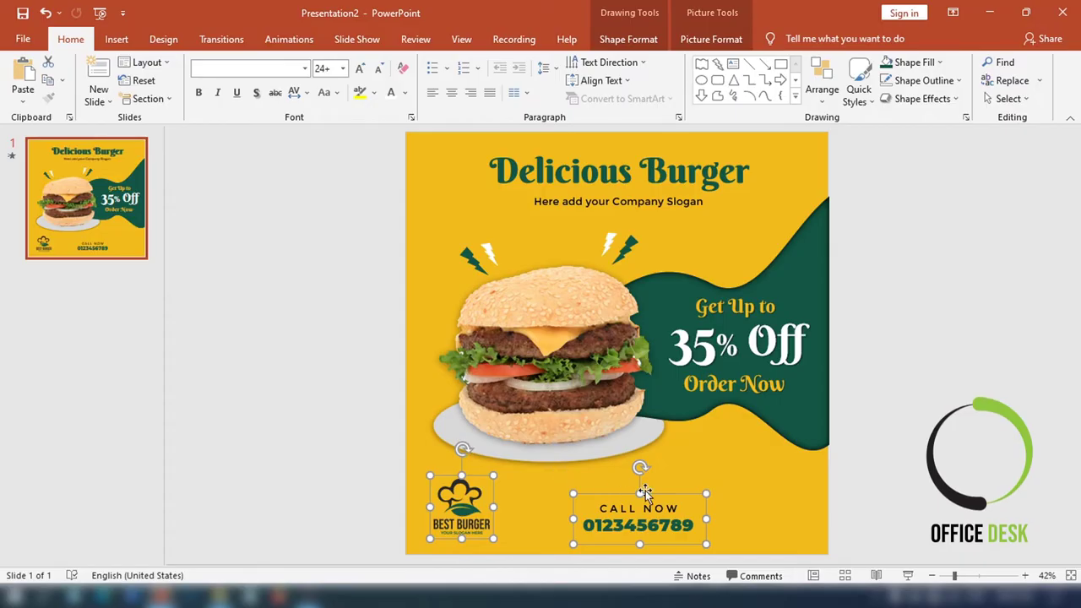
pyautogui.click(709, 39)
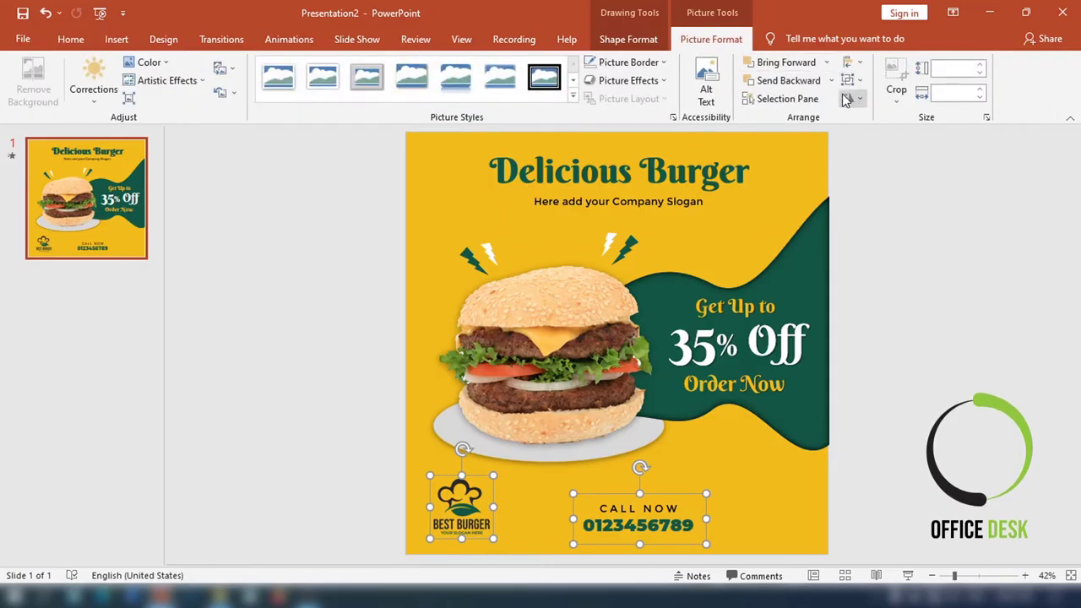
pyautogui.click(852, 62)
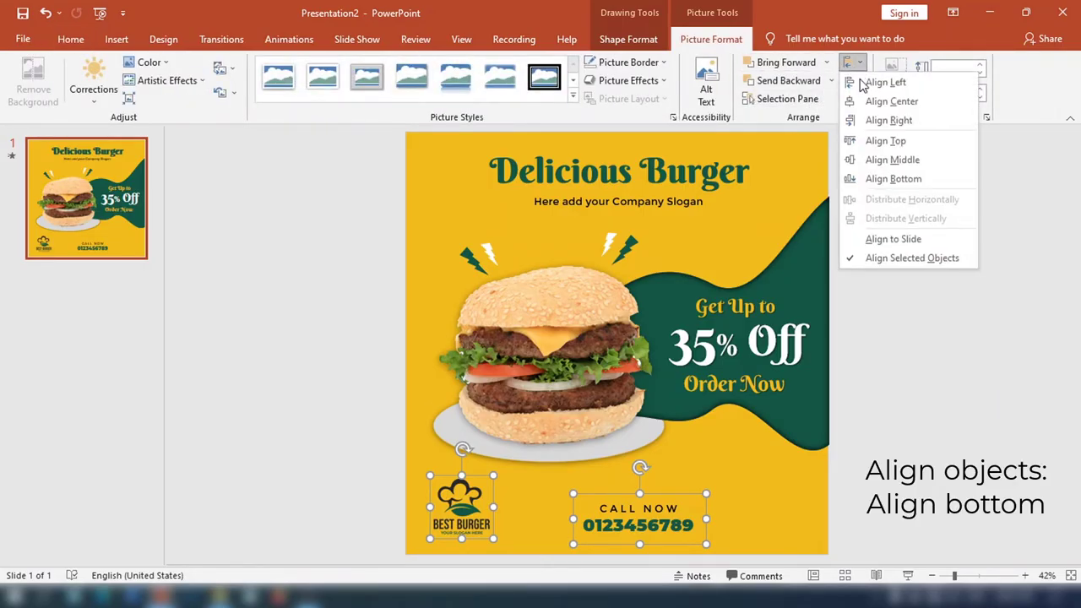
pyautogui.click(889, 180)
pyautogui.click(970, 389)
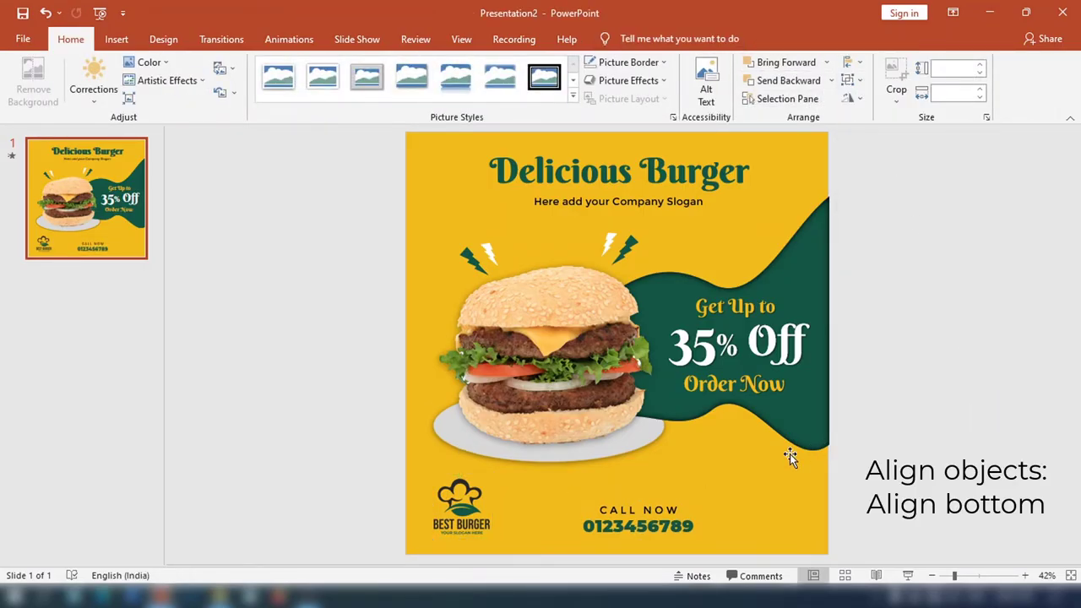
pyautogui.click(603, 507)
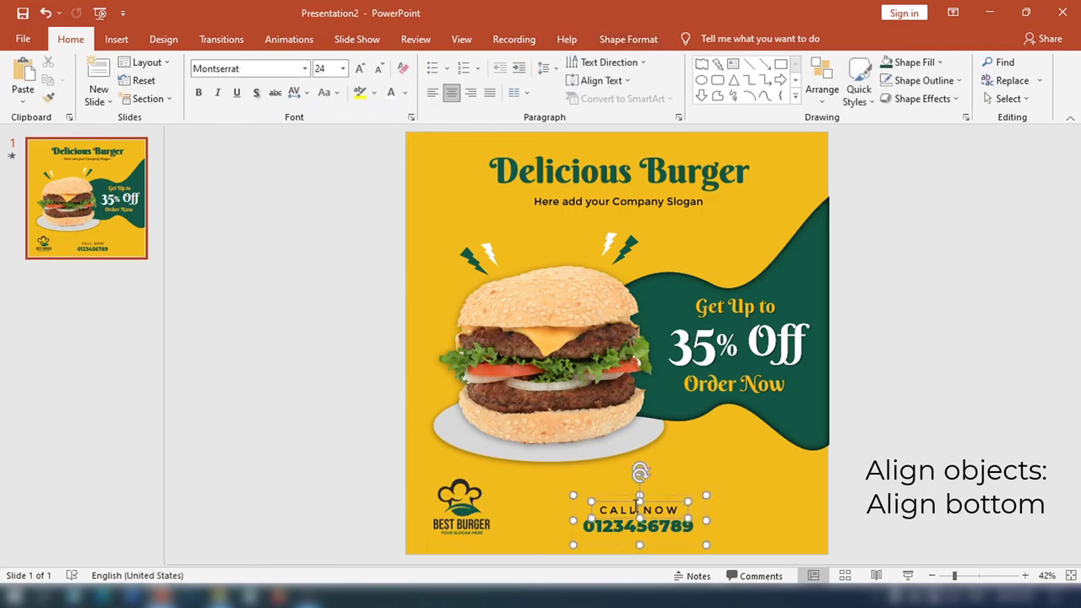
pyautogui.moveTo(619, 494); pyautogui.dragTo(618, 483)
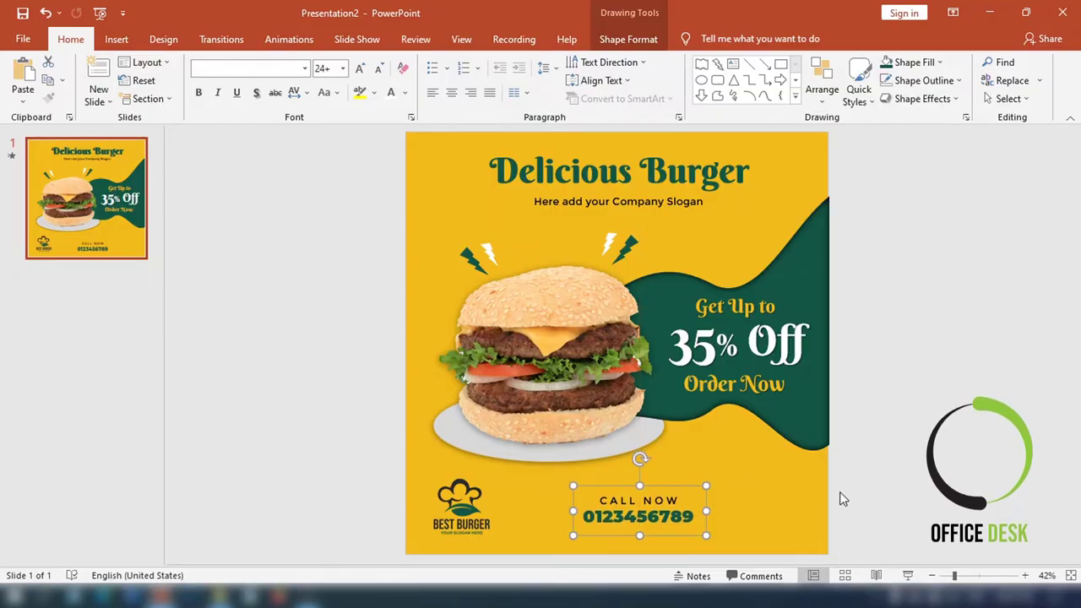
pyautogui.click(934, 461)
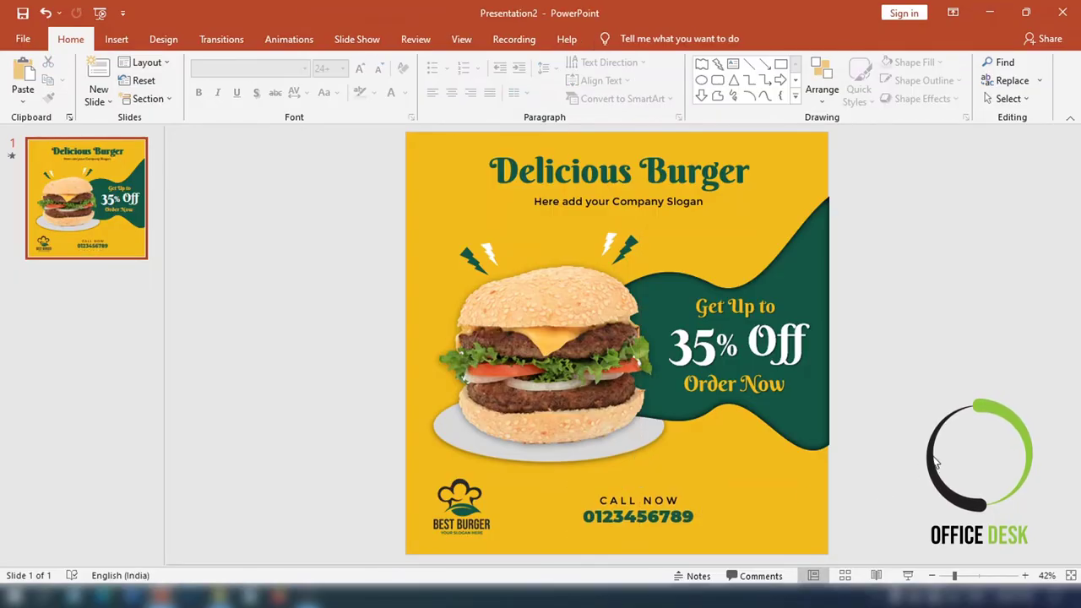
# Step: Insert the icon-green-2 social icons and place them bottom-right beside the phone number
pyautogui.click(117, 39)
pyautogui.click(118, 108)
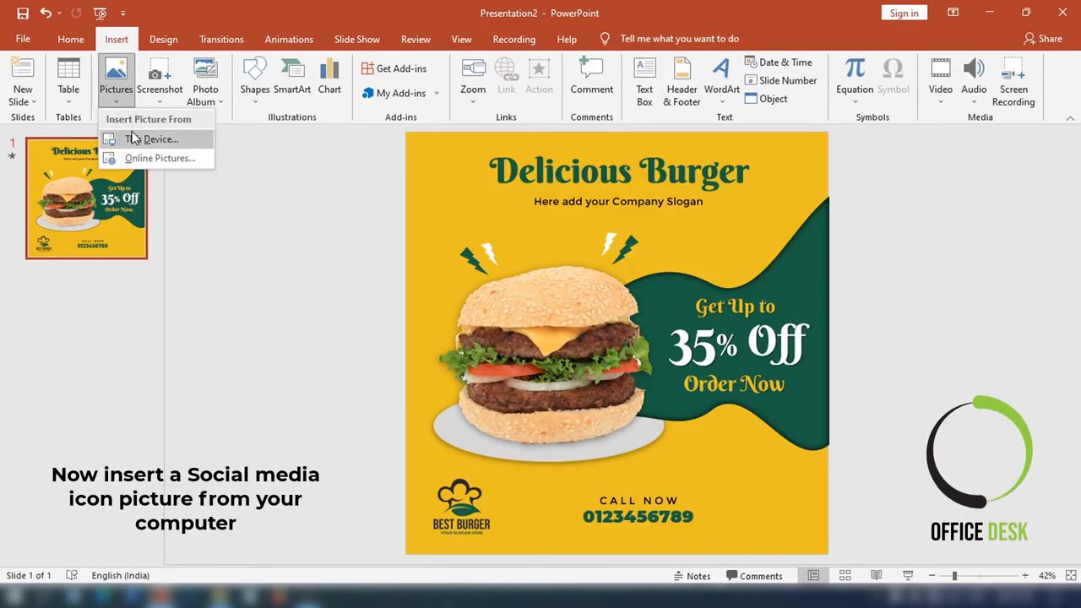
pyautogui.click(128, 137)
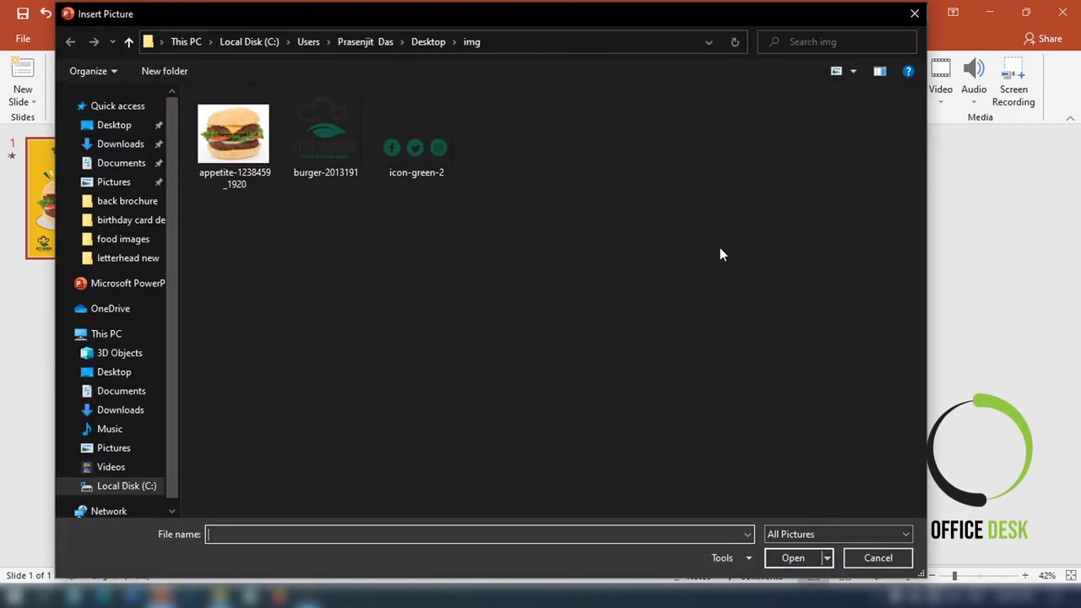
pyautogui.click(426, 156)
pyautogui.click(791, 558)
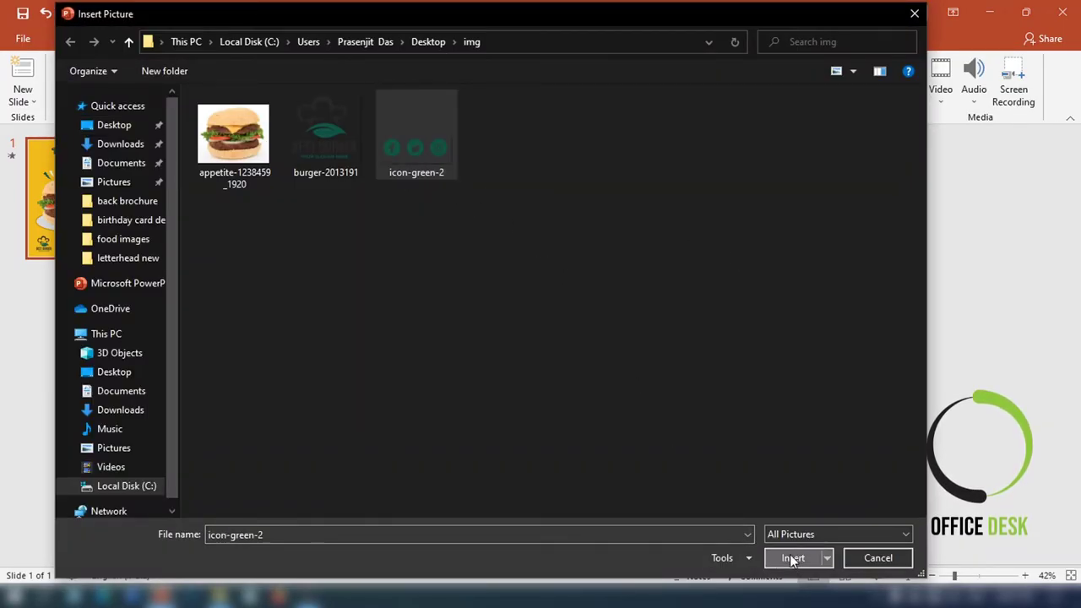
pyautogui.moveTo(625, 342); pyautogui.dragTo(784, 516)
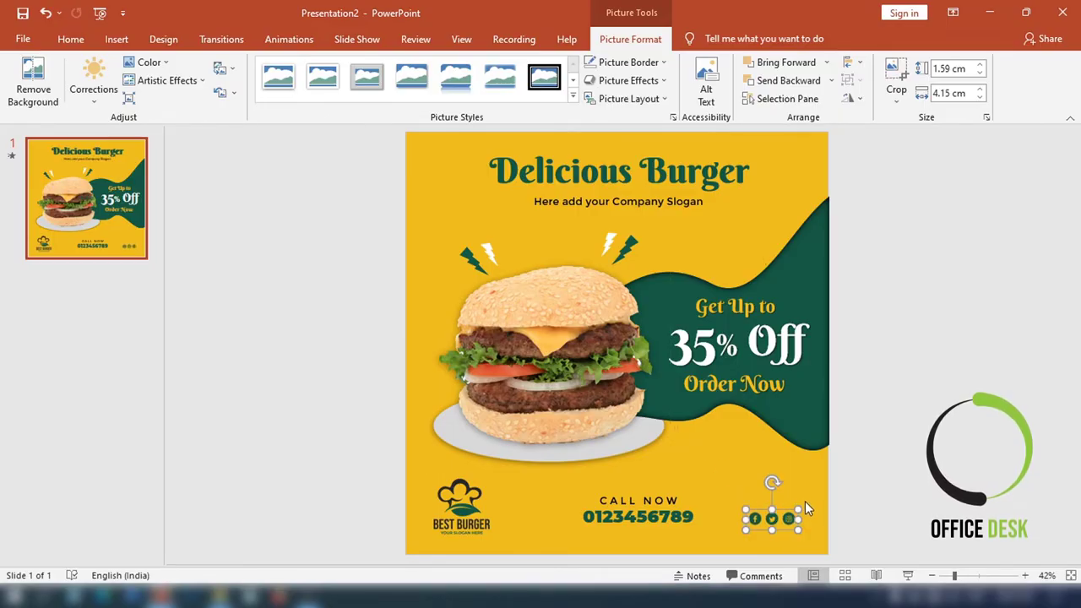
pyautogui.moveTo(783, 516)
pyautogui.mouseDown()
pyautogui.moveTo(799, 503)
pyautogui.moveTo(796, 516)
pyautogui.mouseUp()
pyautogui.click(854, 520)
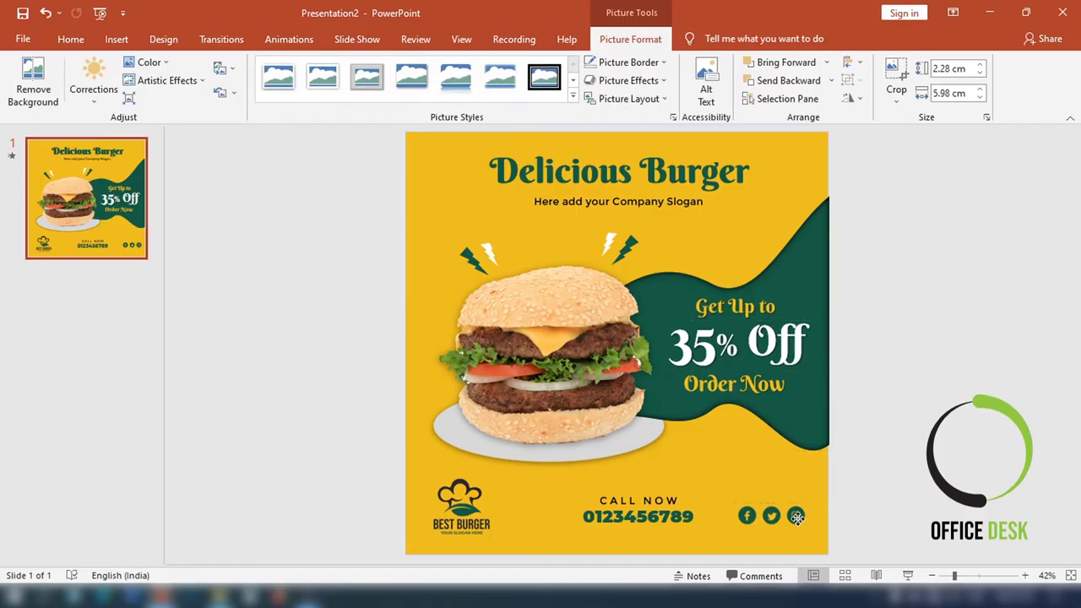
pyautogui.moveTo(796, 516); pyautogui.dragTo(802, 517)
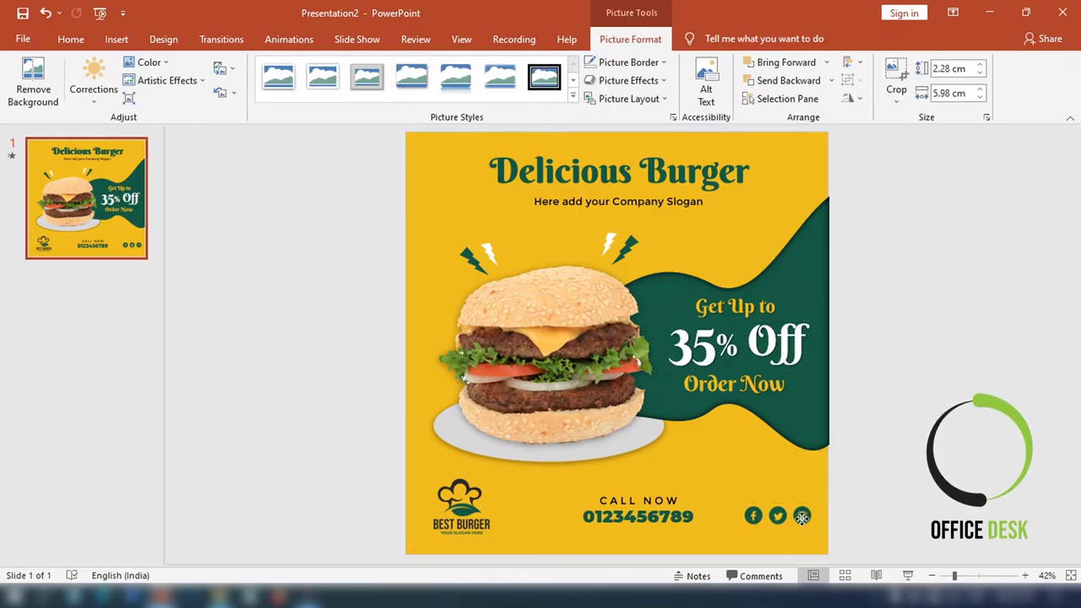
# Step: Shift the logo left, centre the CALL NOW block level with the icons, and nudge the icons down
pyautogui.click(873, 502)
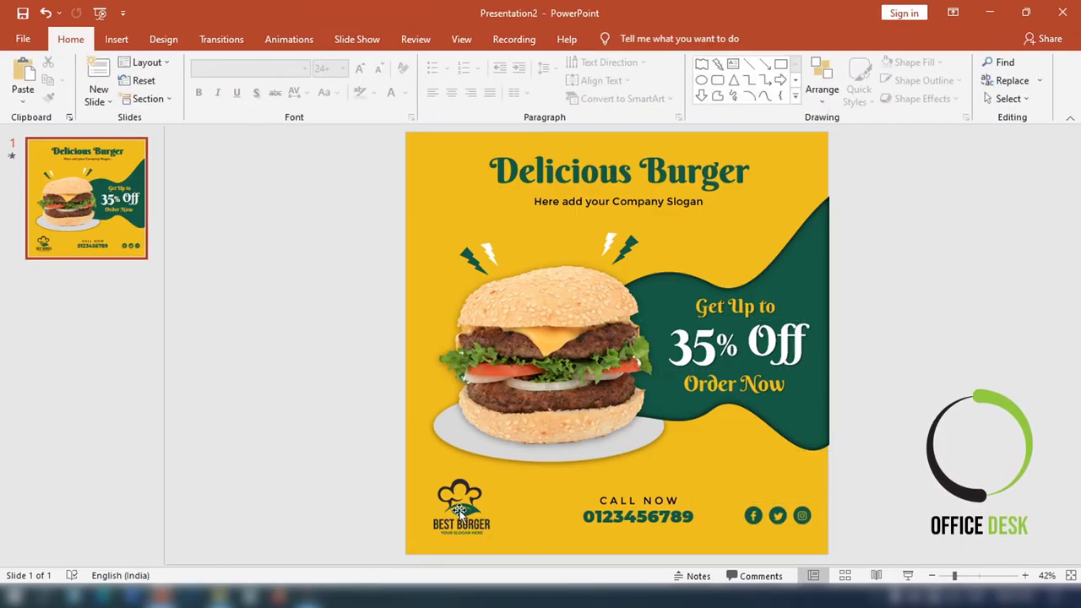
pyautogui.moveTo(460, 510); pyautogui.dragTo(450, 509)
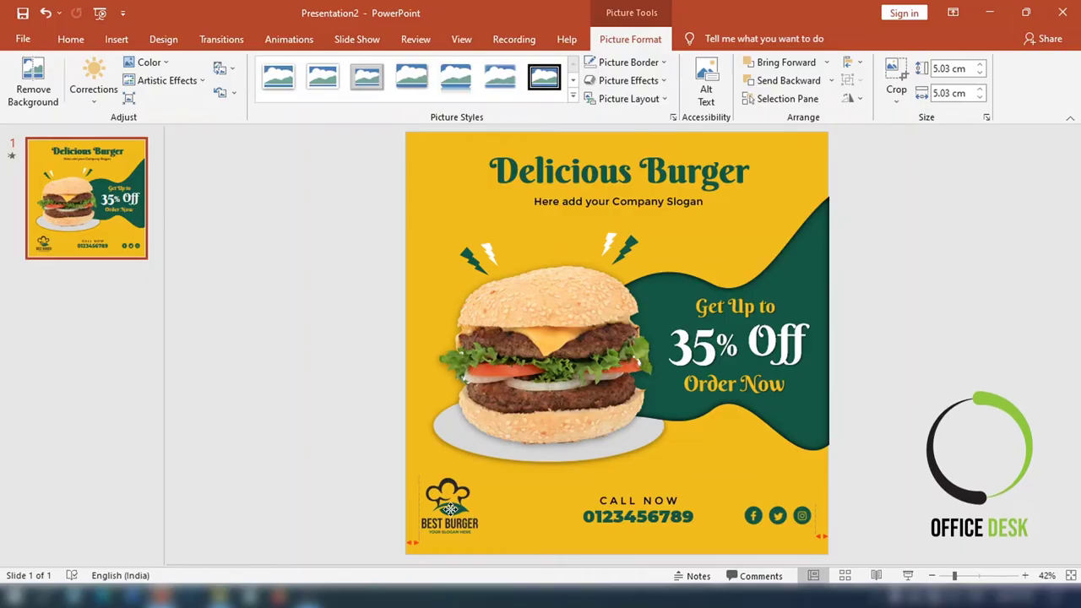
pyautogui.click(660, 491)
pyautogui.moveTo(659, 491); pyautogui.dragTo(646, 486)
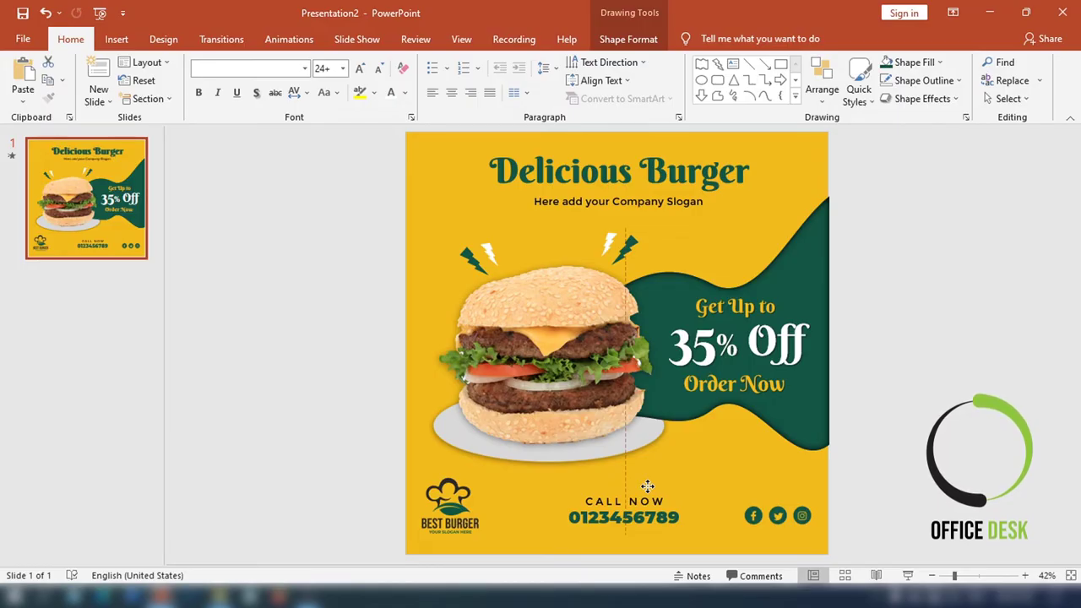
pyautogui.moveTo(647, 486); pyautogui.dragTo(645, 493)
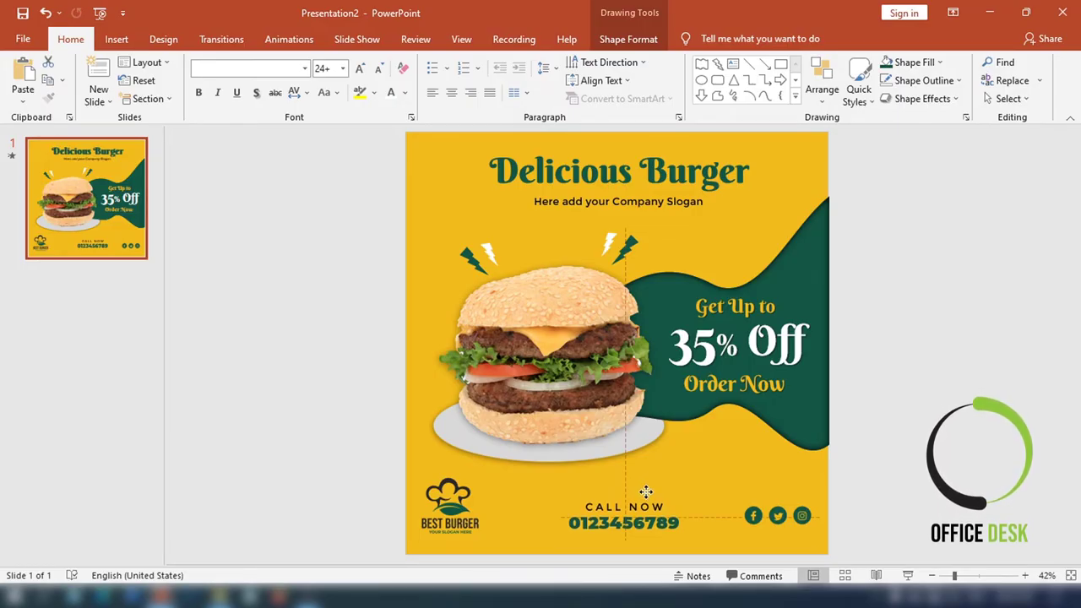
pyautogui.click(881, 503)
pyautogui.click(802, 519)
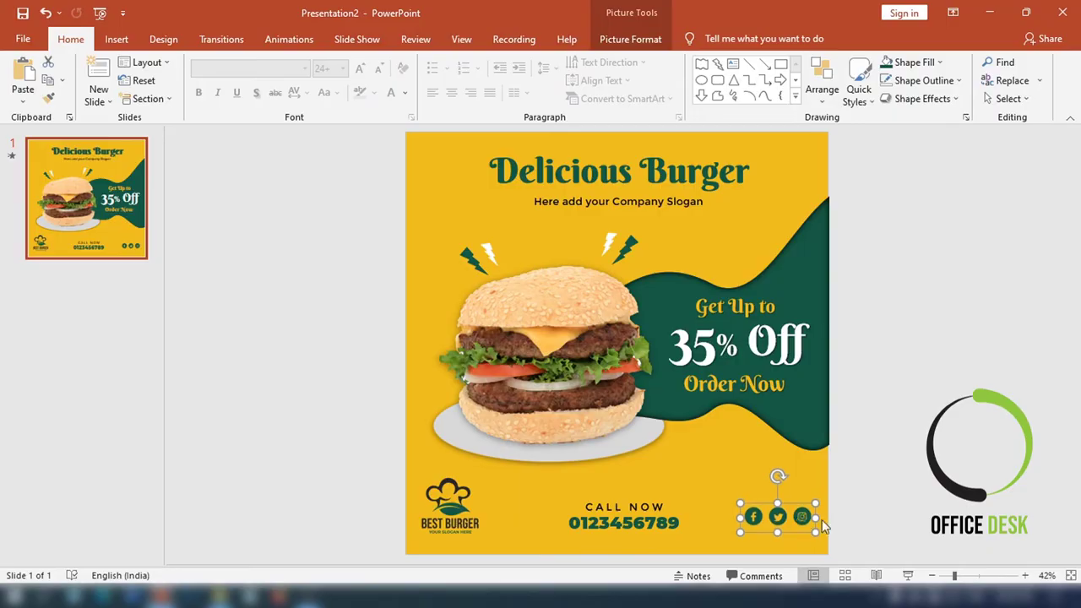
pyautogui.press('Down')
pyautogui.press('Down')
pyautogui.press('Down')
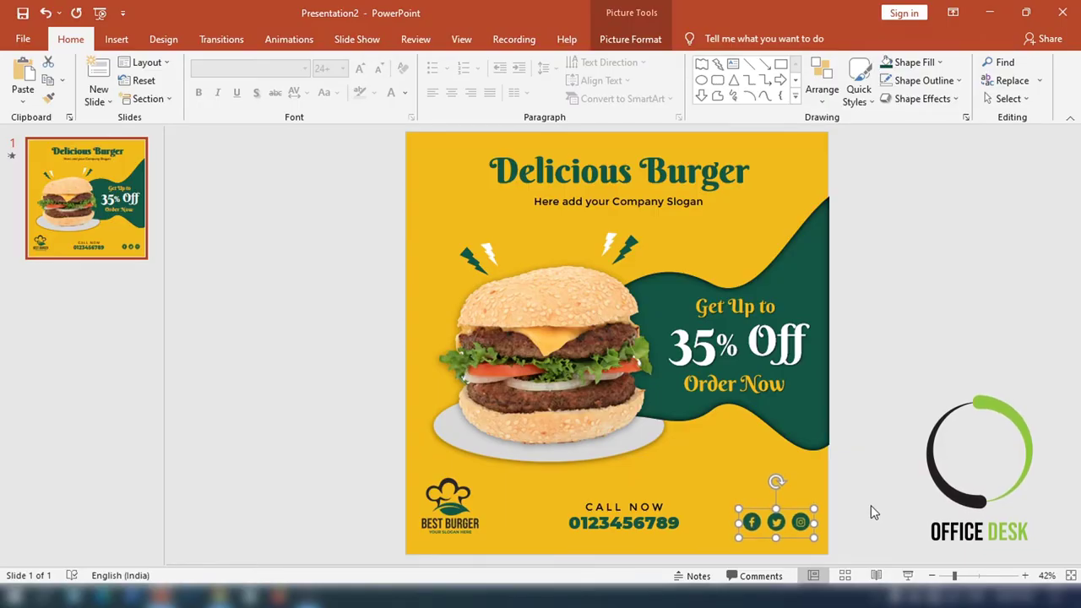
pyautogui.click(874, 500)
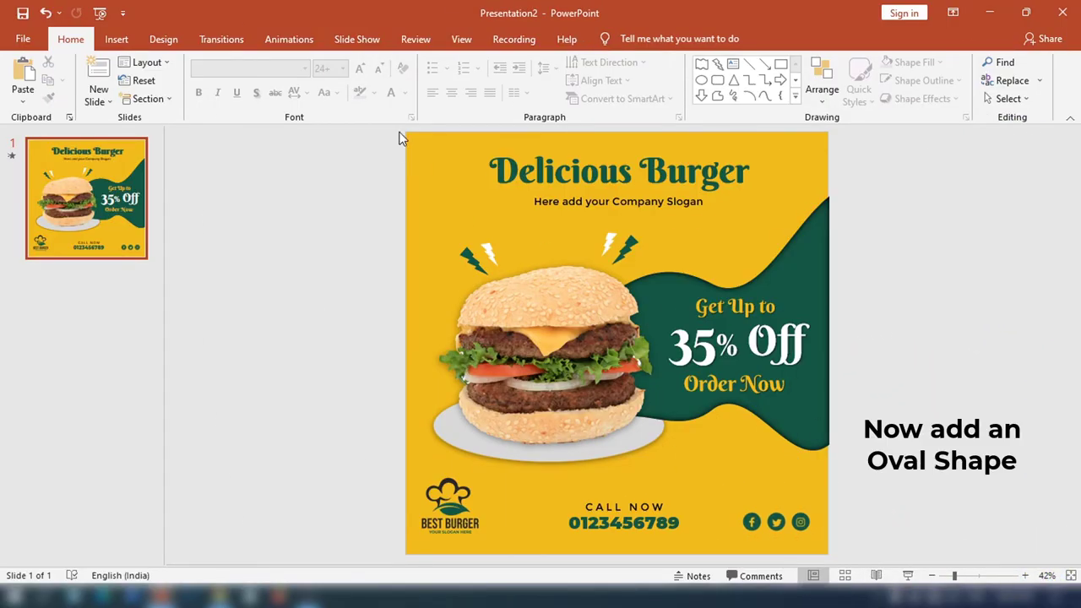
# Step: Draw a large 27.53 cm oval circle over the burger and shift it slightly left
pyautogui.click(115, 39)
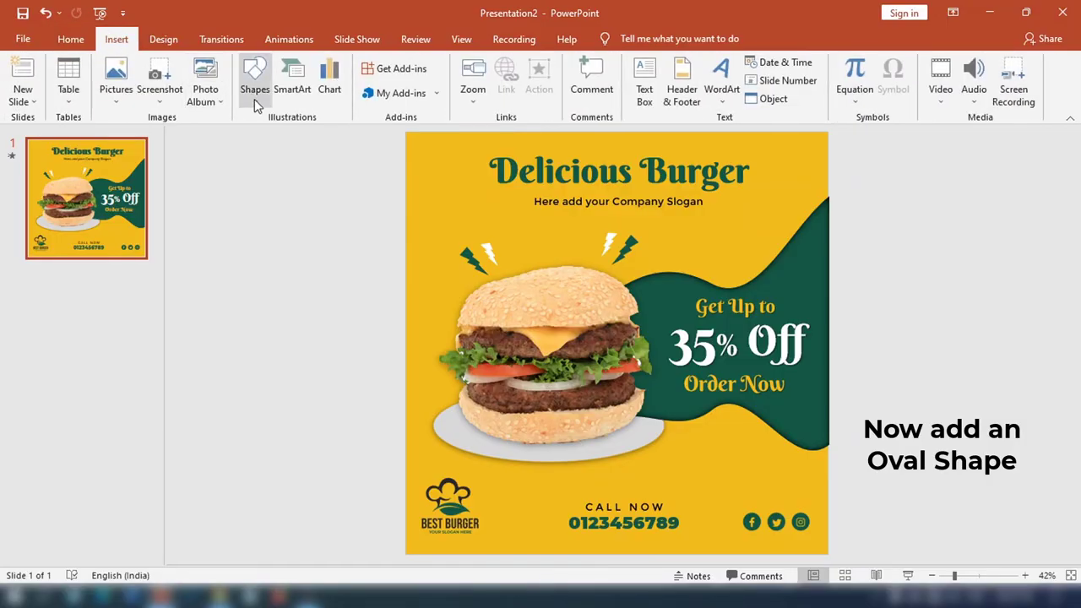
pyautogui.click(256, 93)
pyautogui.click(346, 137)
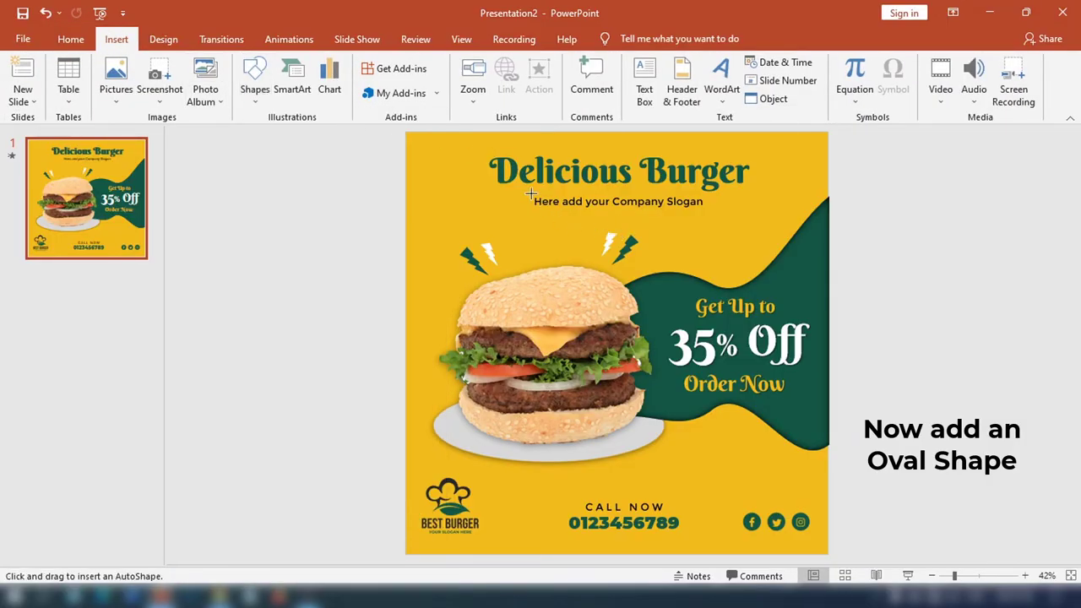
pyautogui.moveTo(472, 183); pyautogui.dragTo(814, 525)
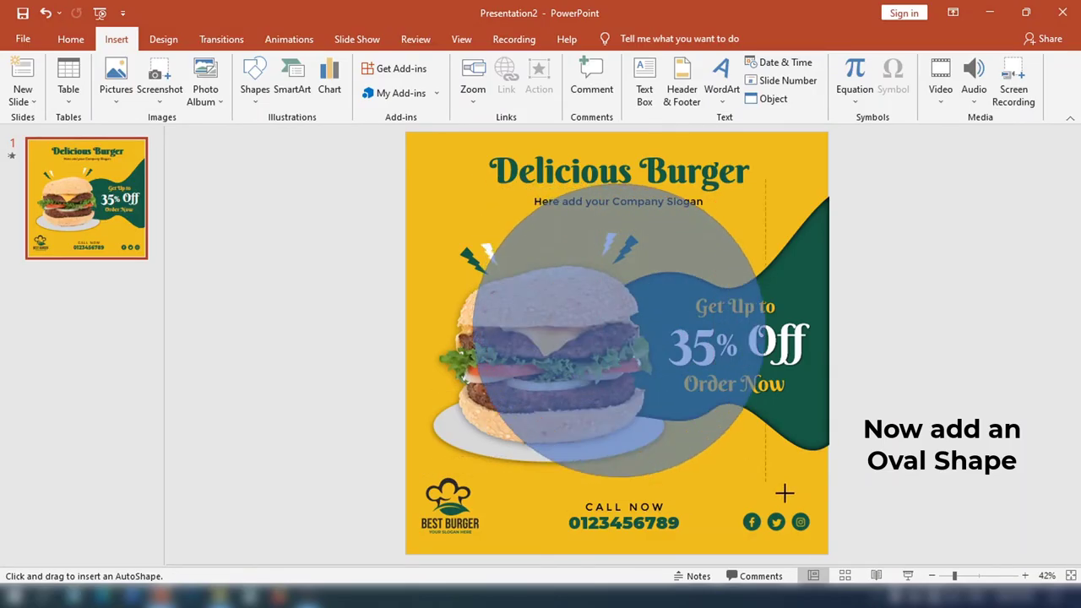
pyautogui.moveTo(706, 341); pyautogui.dragTo(688, 340)
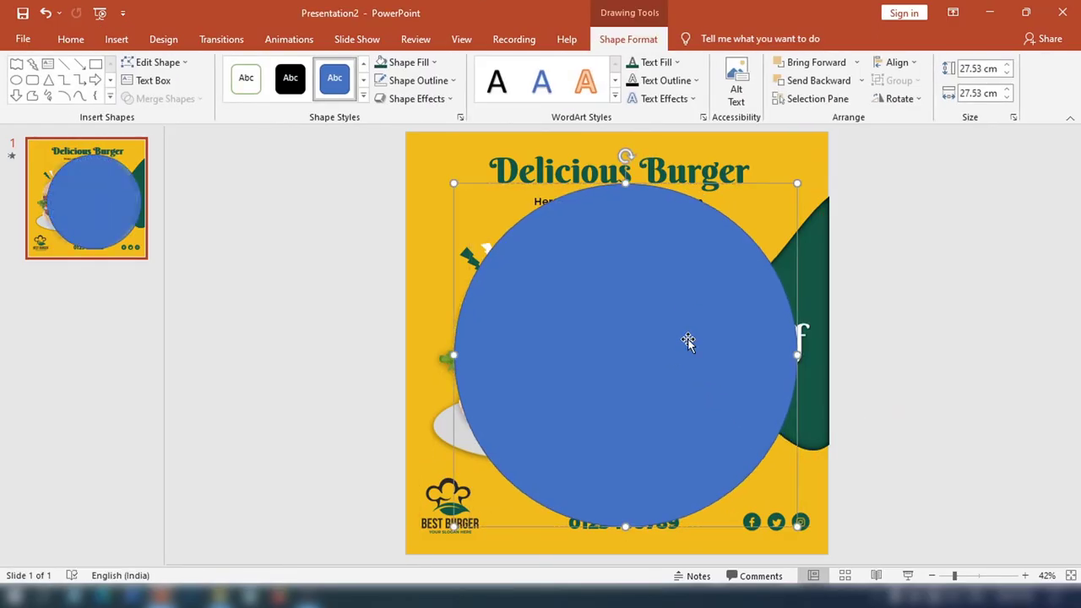
# Step: Give the circle a white fill and no outline
pyautogui.click(405, 62)
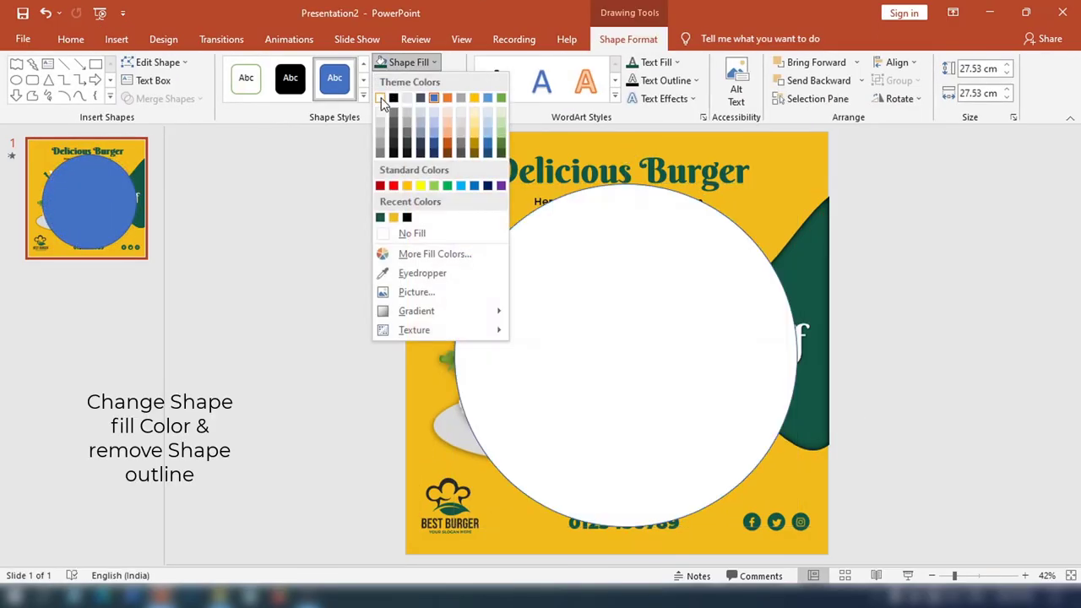
pyautogui.click(381, 98)
pyautogui.click(415, 80)
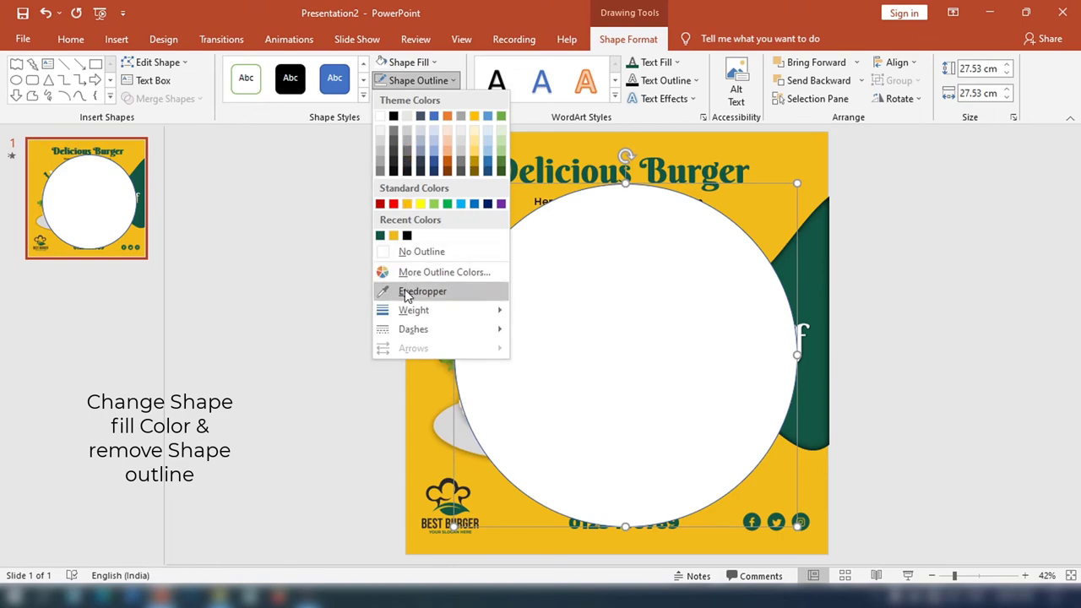
pyautogui.click(409, 252)
pyautogui.click(434, 99)
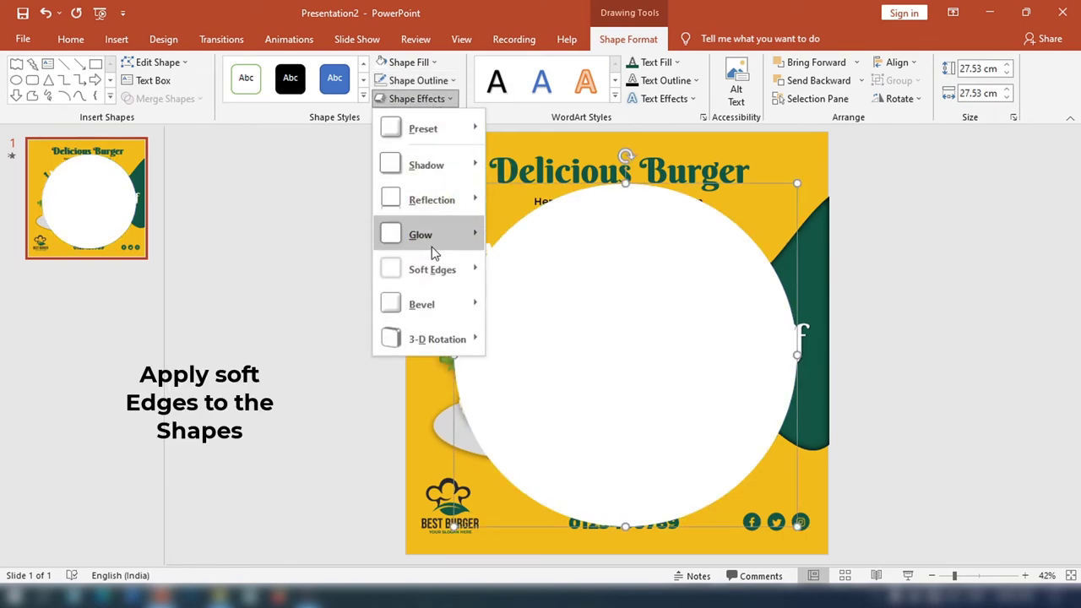
pyautogui.moveTo(431, 269)
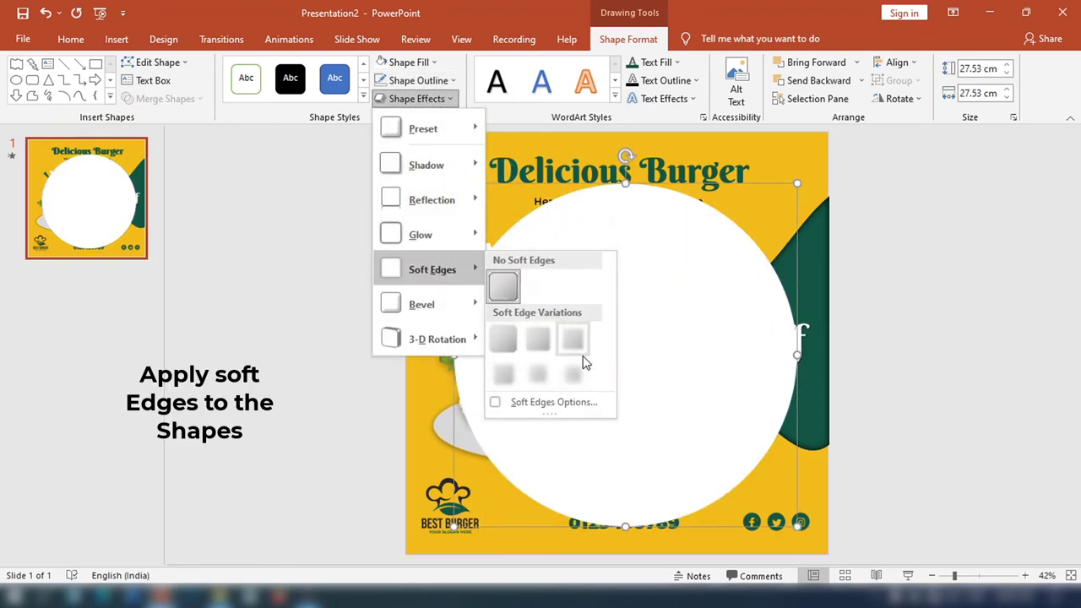
# Step: Give the white circle 50 pt soft edges and 70% transparency, then send it to the back
pyautogui.click(573, 372)
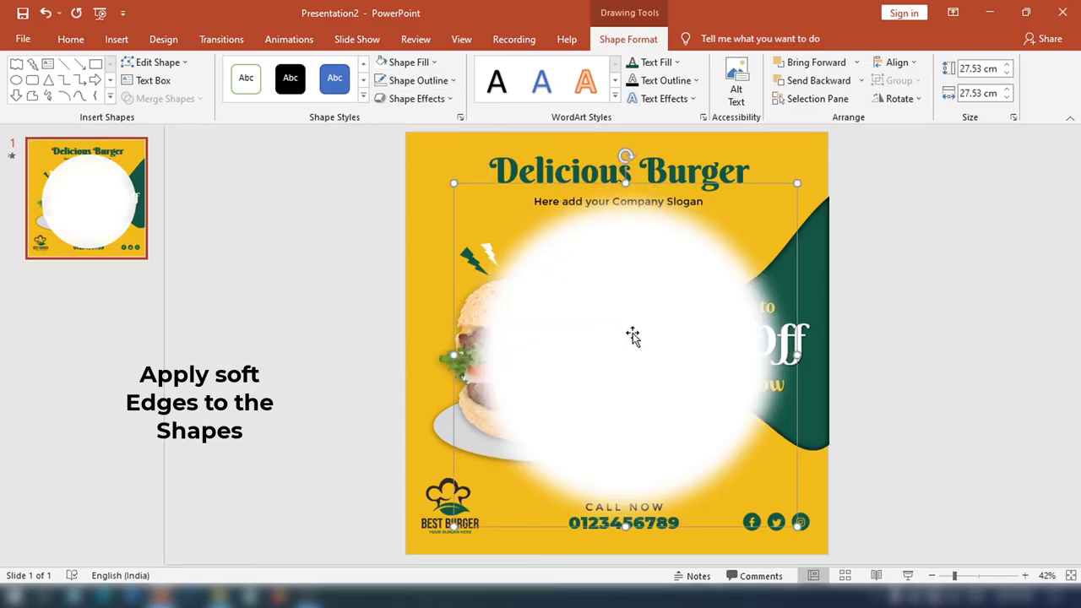
pyautogui.click(460, 118)
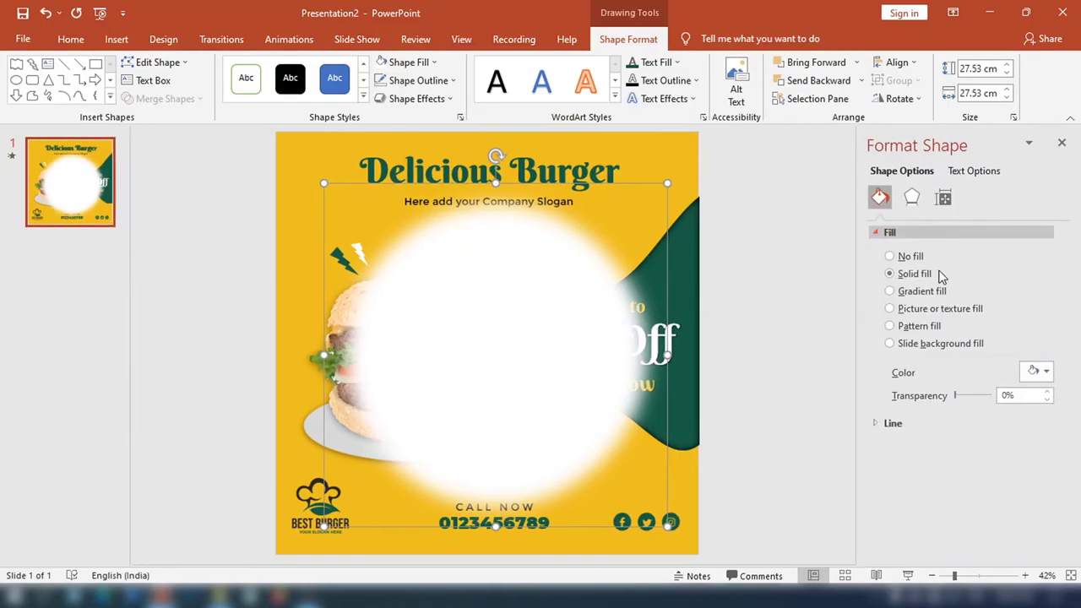
pyautogui.moveTo(957, 397); pyautogui.dragTo(979, 395)
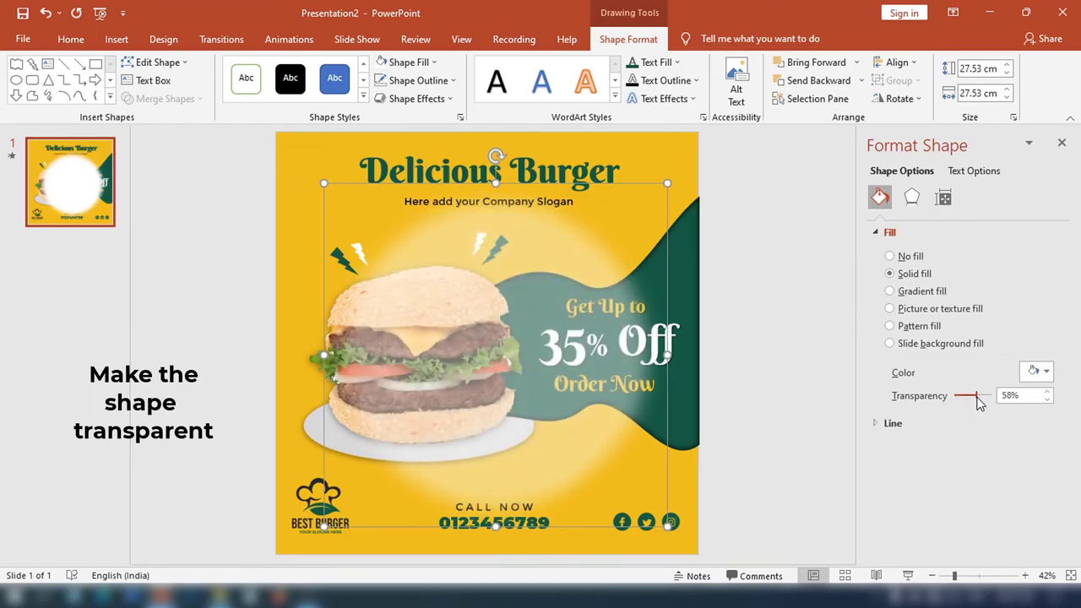
pyautogui.rightClick(588, 218)
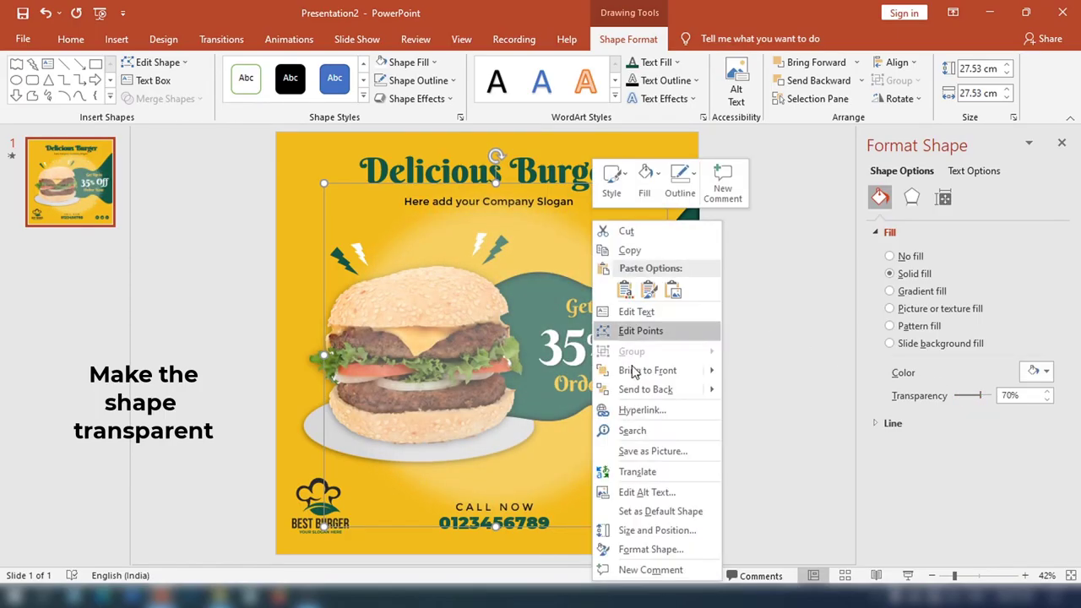
pyautogui.click(632, 390)
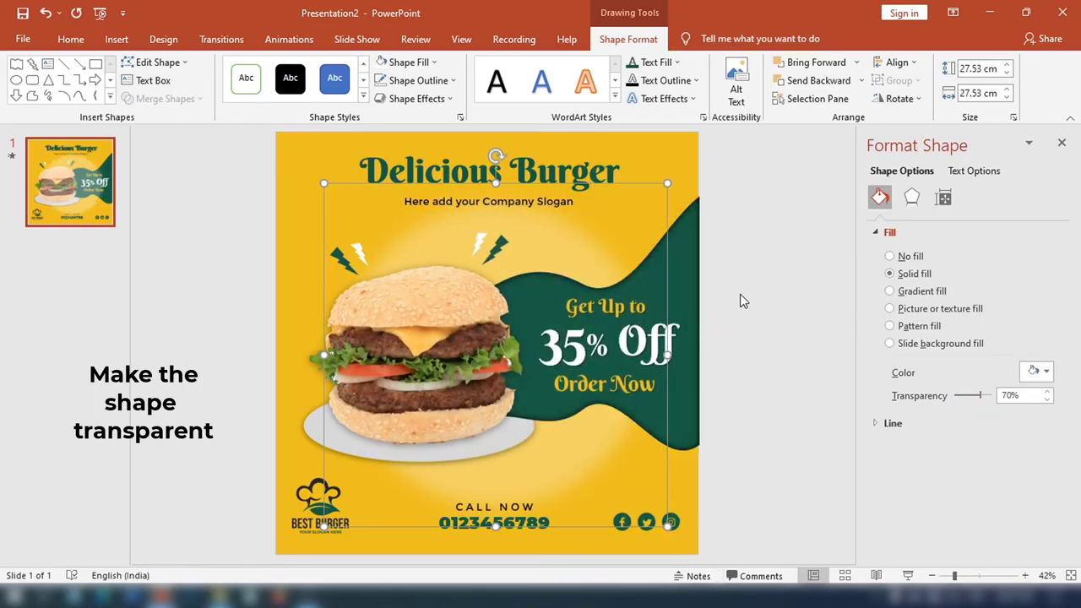
pyautogui.click(815, 284)
# Step: Enlarge the glow circle to 28.72 cm and centre it horizontally and vertically on the slide
pyautogui.click(591, 243)
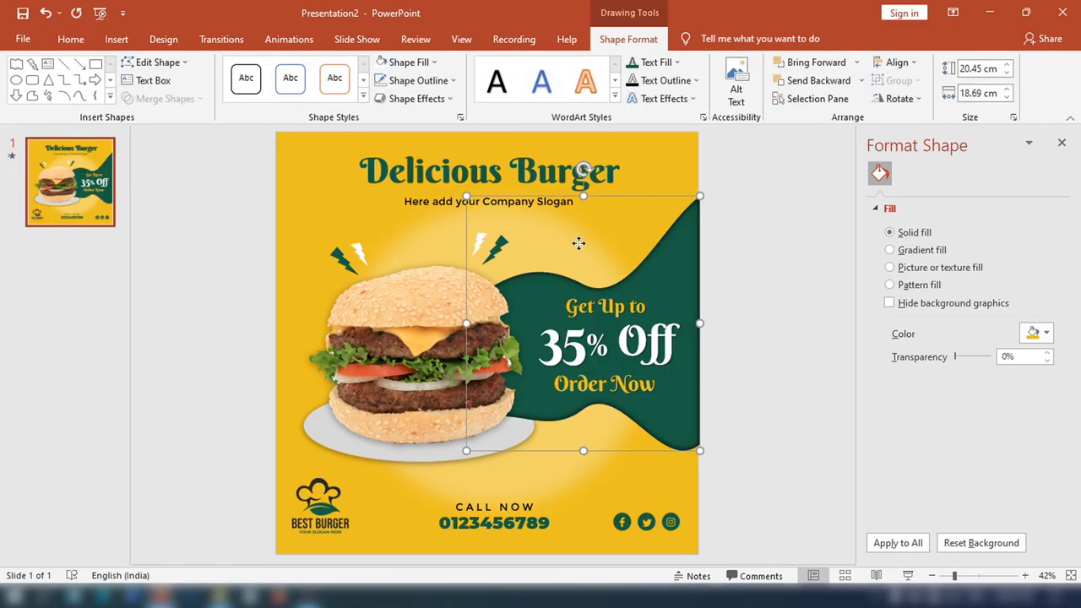
pyautogui.click(529, 488)
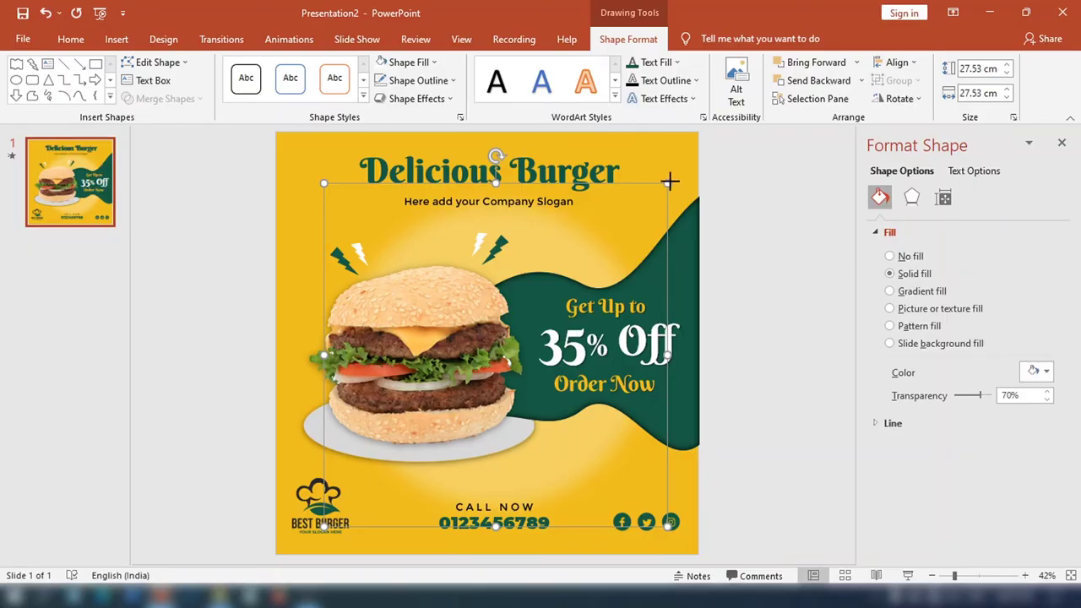
pyautogui.moveTo(669, 181); pyautogui.dragTo(681, 169)
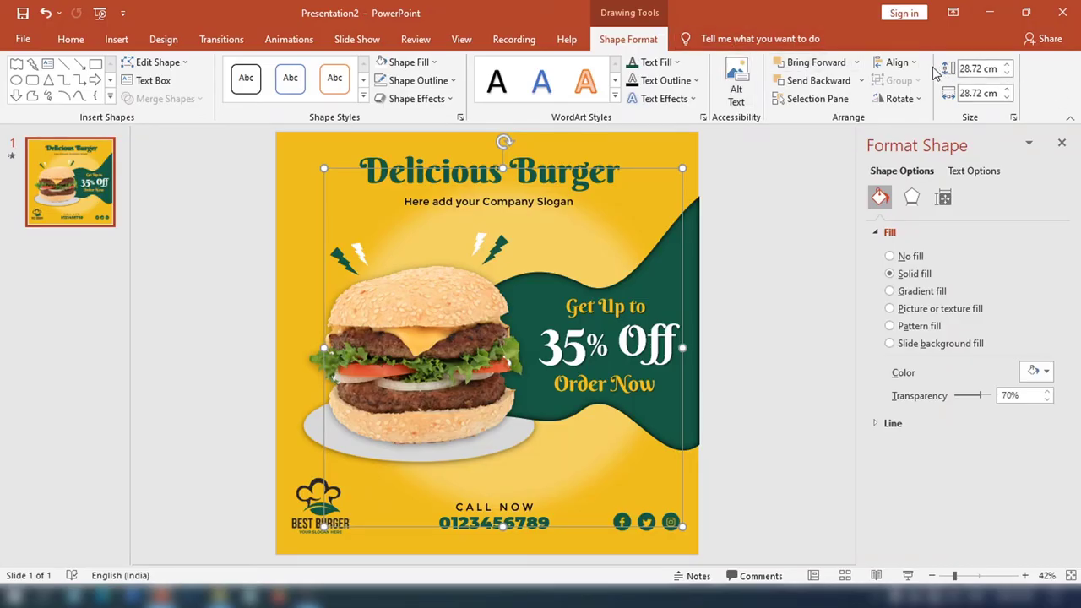
pyautogui.click(897, 64)
pyautogui.click(911, 100)
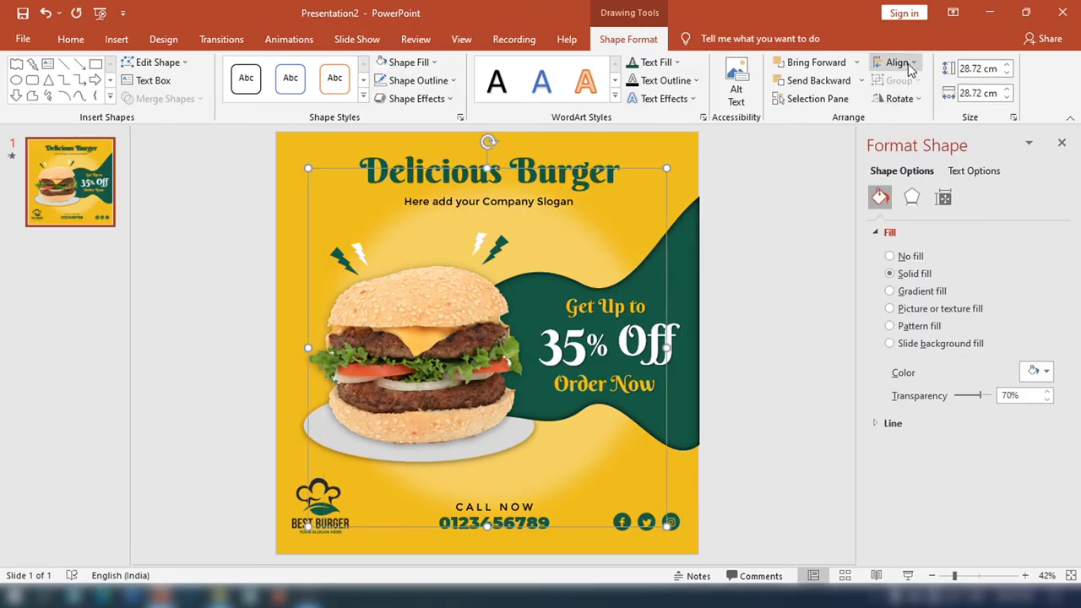
pyautogui.click(899, 64)
pyautogui.click(900, 162)
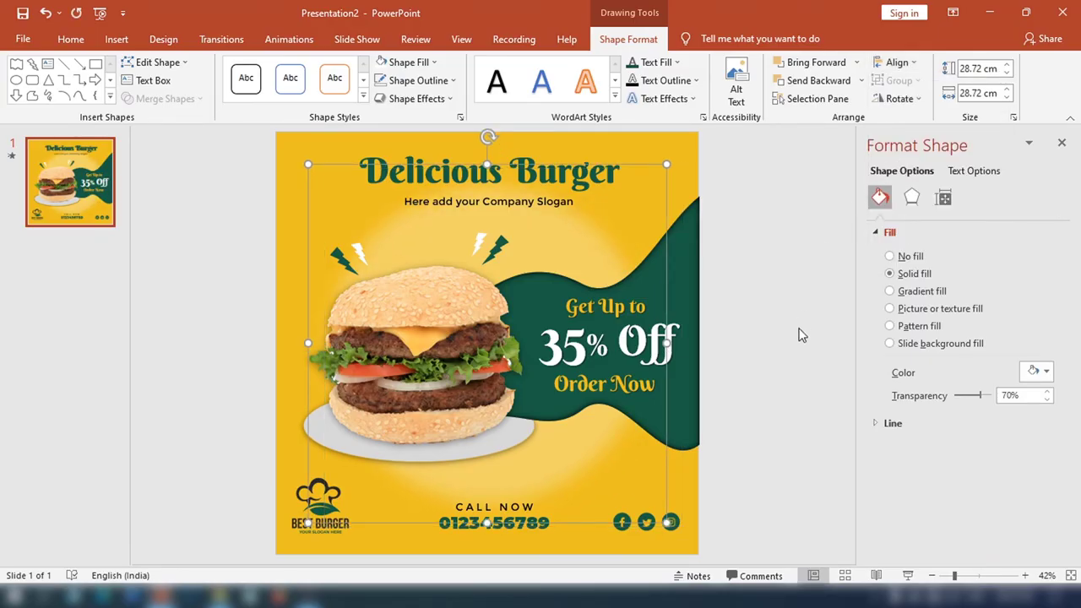
pyautogui.press('Down')
pyautogui.press('Down')
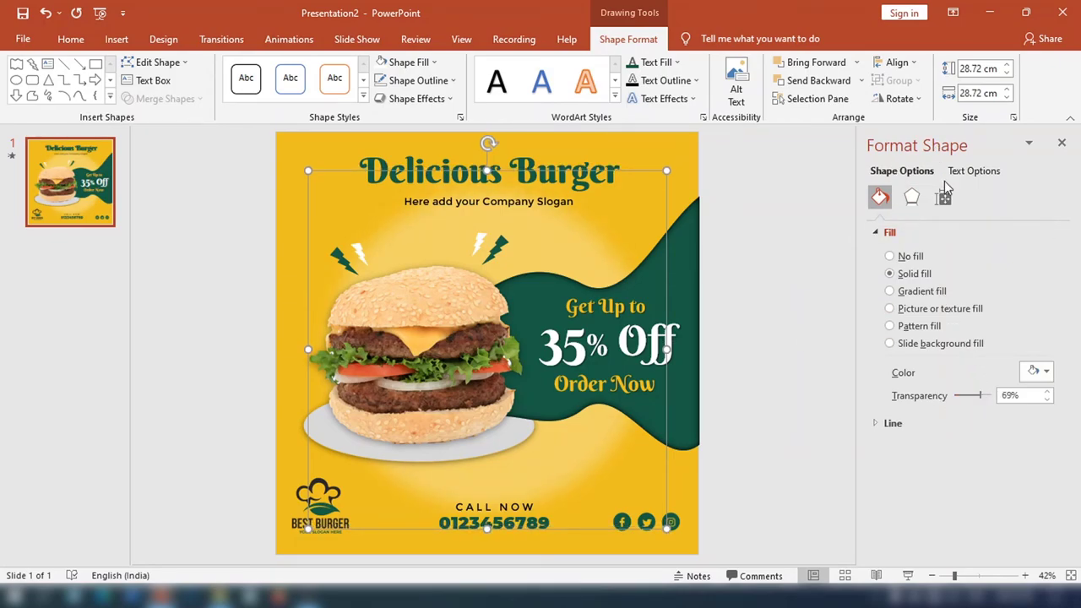
# Step: Set the circle's soft edge to 93 pt, enlarge it to 31.08 cm and re-centre it
pyautogui.click(911, 196)
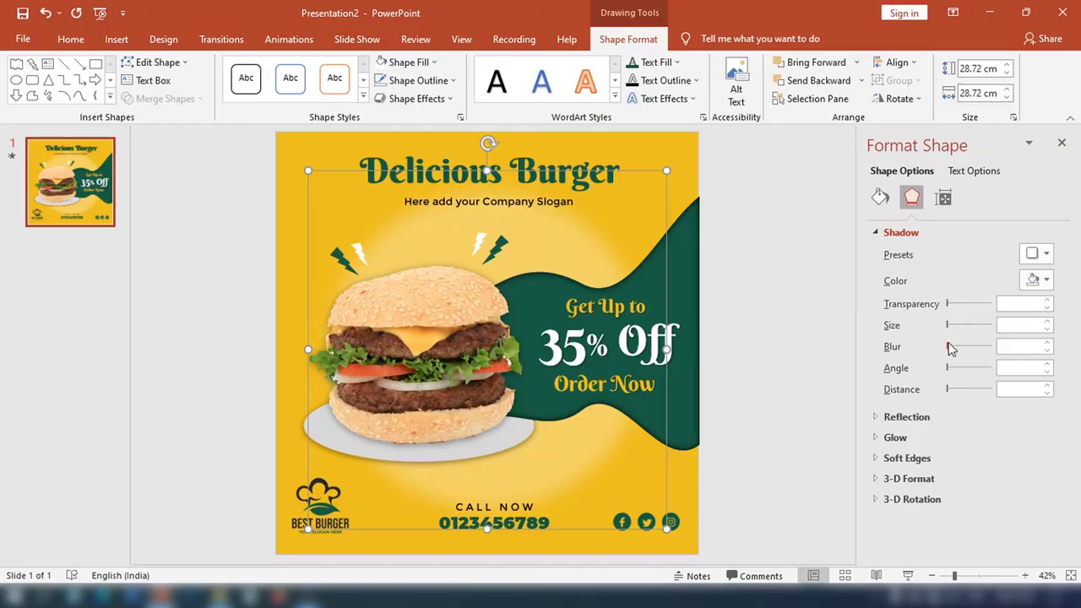
pyautogui.click(869, 233)
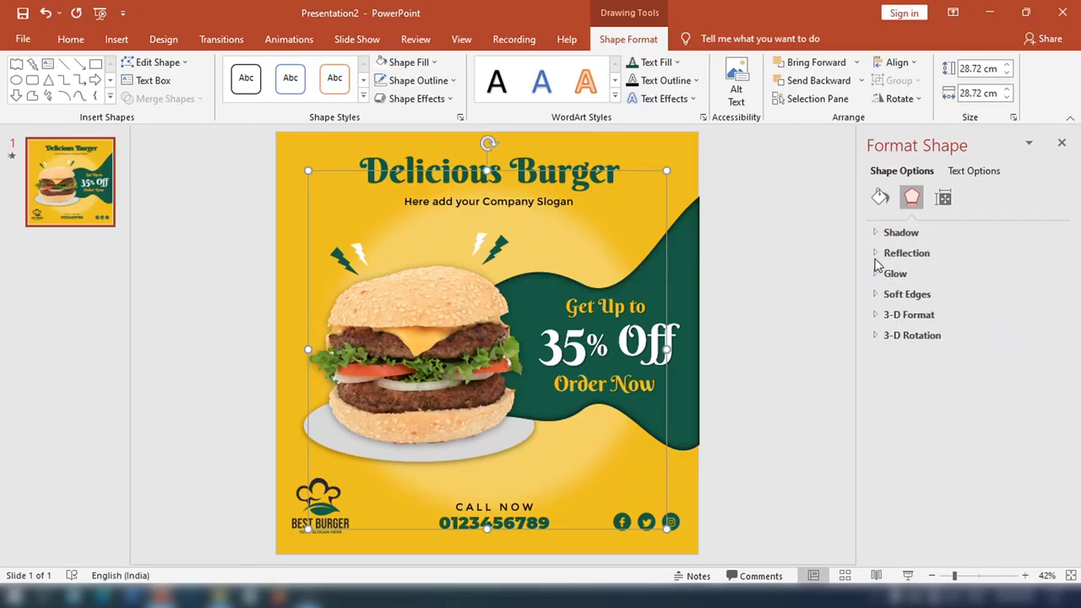
pyautogui.click(874, 295)
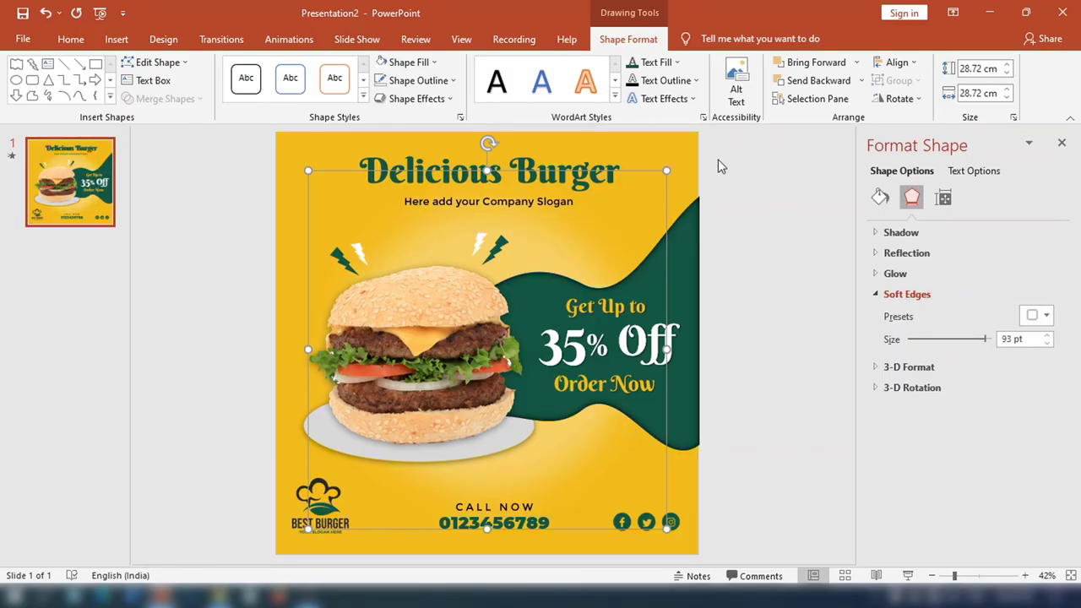
pyautogui.moveTo(668, 171); pyautogui.dragTo(694, 145)
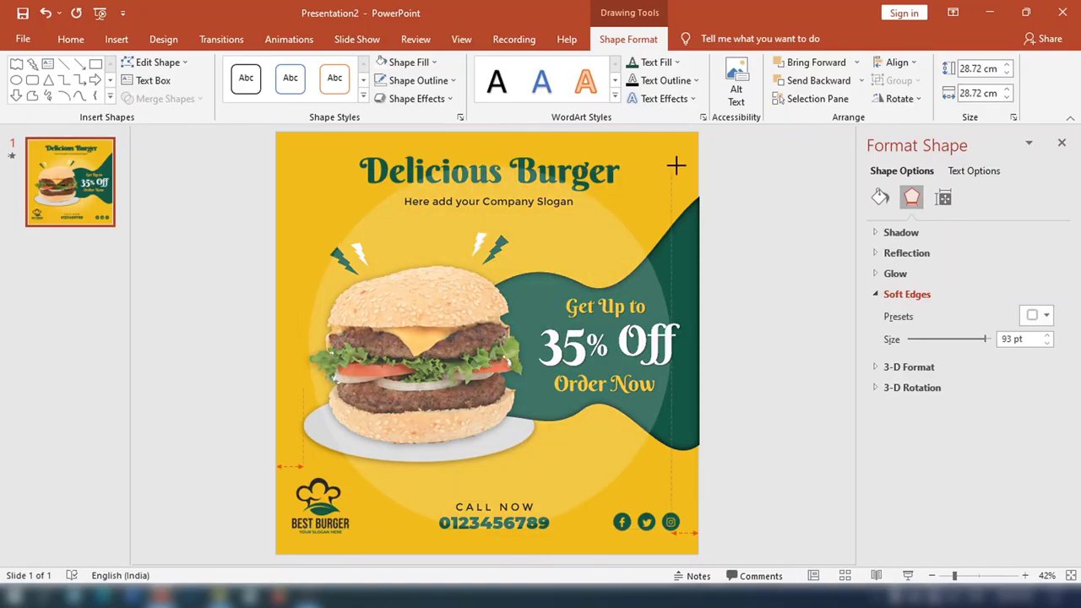
pyautogui.click(610, 230)
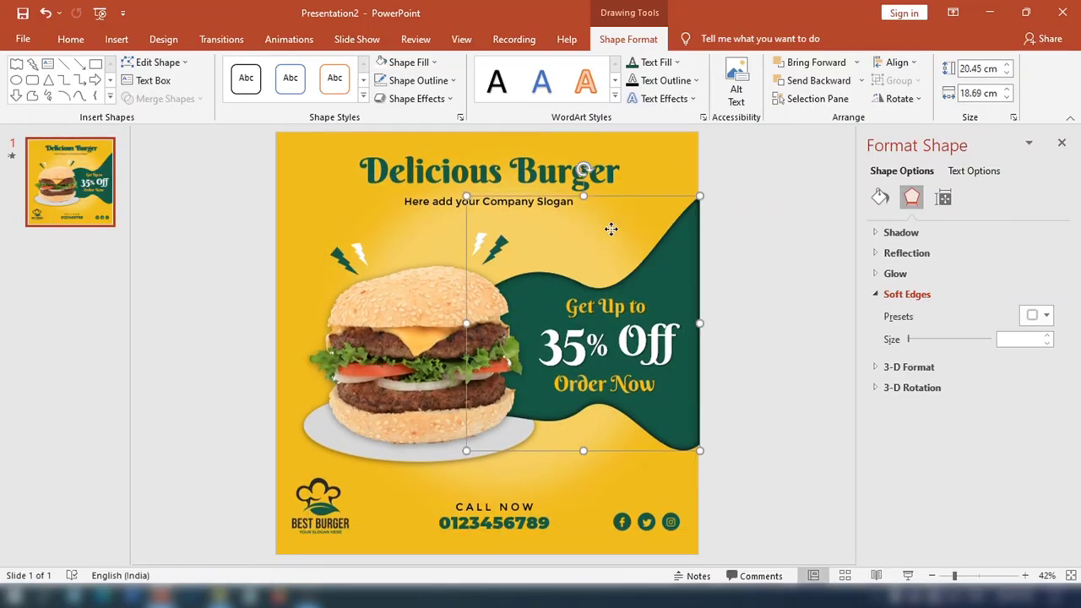
pyautogui.click(390, 236)
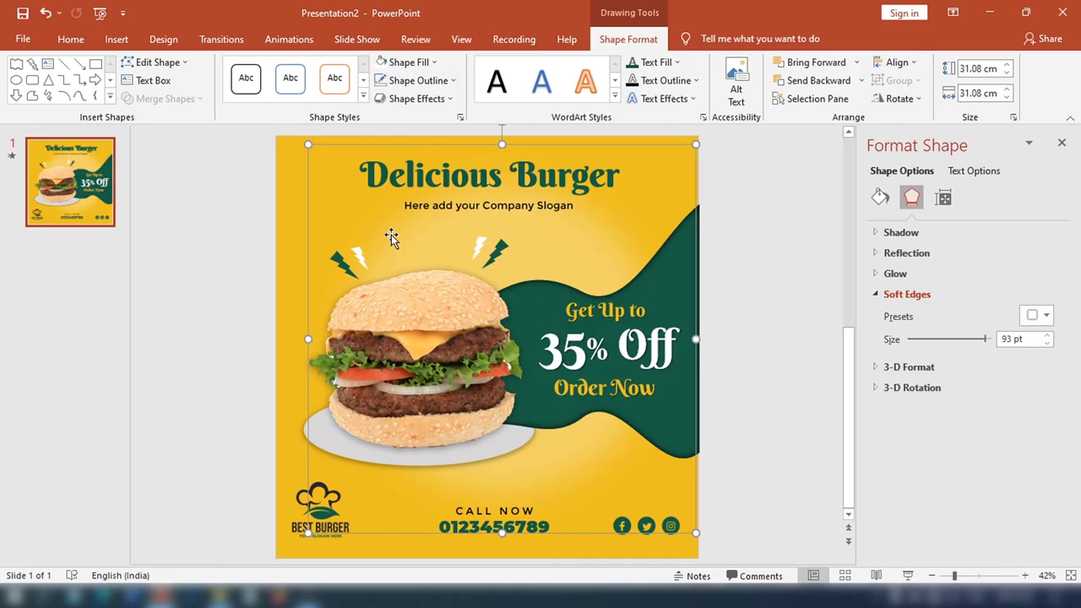
pyautogui.press('Left')
pyautogui.press('Left')
pyautogui.press('Left')
pyautogui.press('Left')
pyautogui.press('Left')
pyautogui.press('Left')
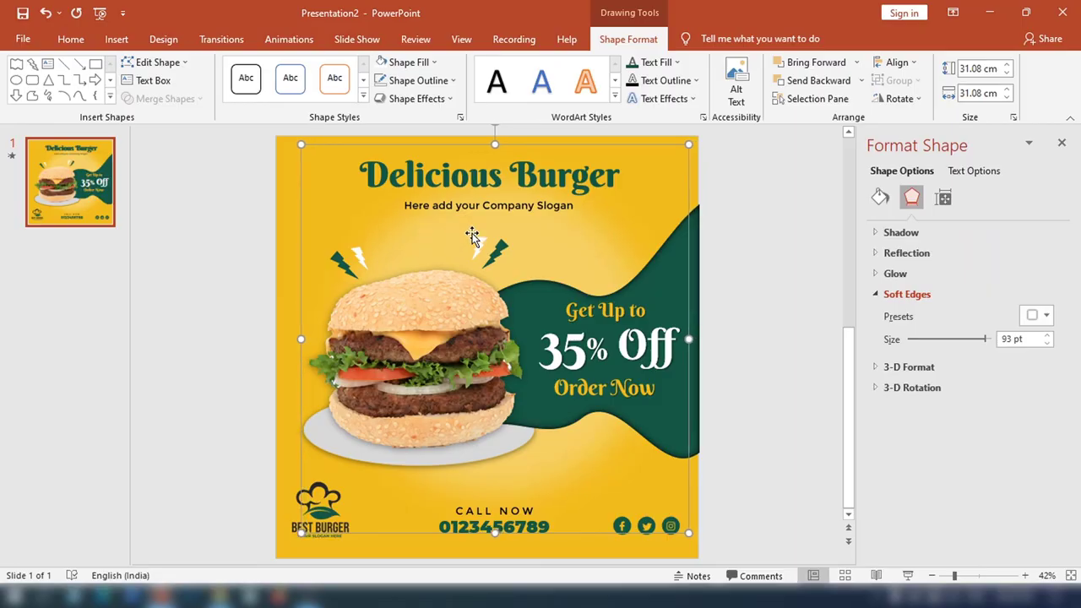
pyautogui.press('Left')
pyautogui.press('Left')
pyautogui.press('Down')
pyautogui.press('Down')
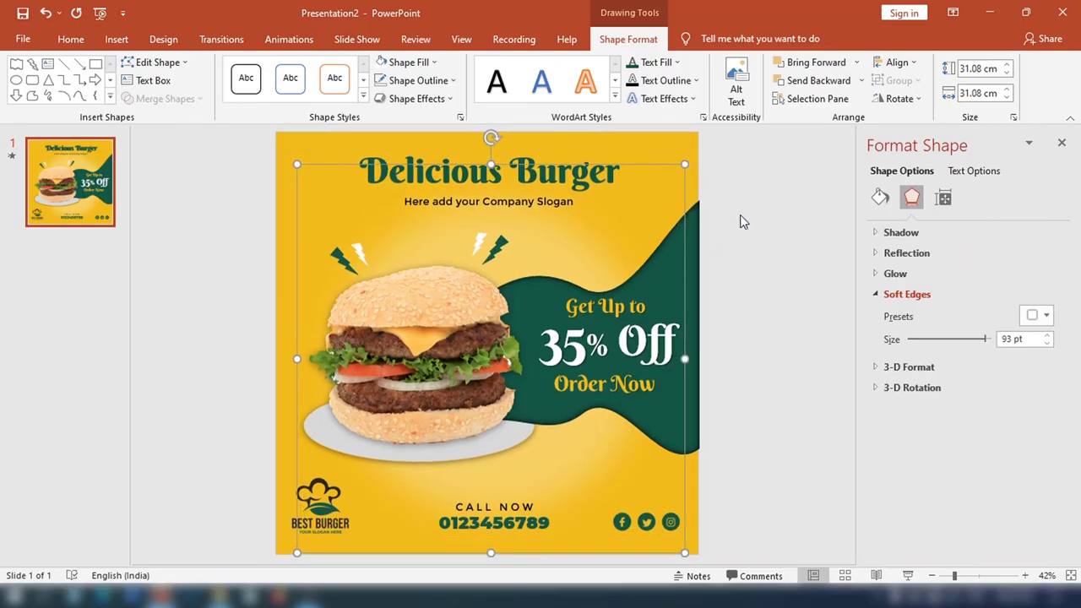
# Step: Close the Format pane and begin Save As with type JPEG File Interchange Format
pyautogui.click(776, 223)
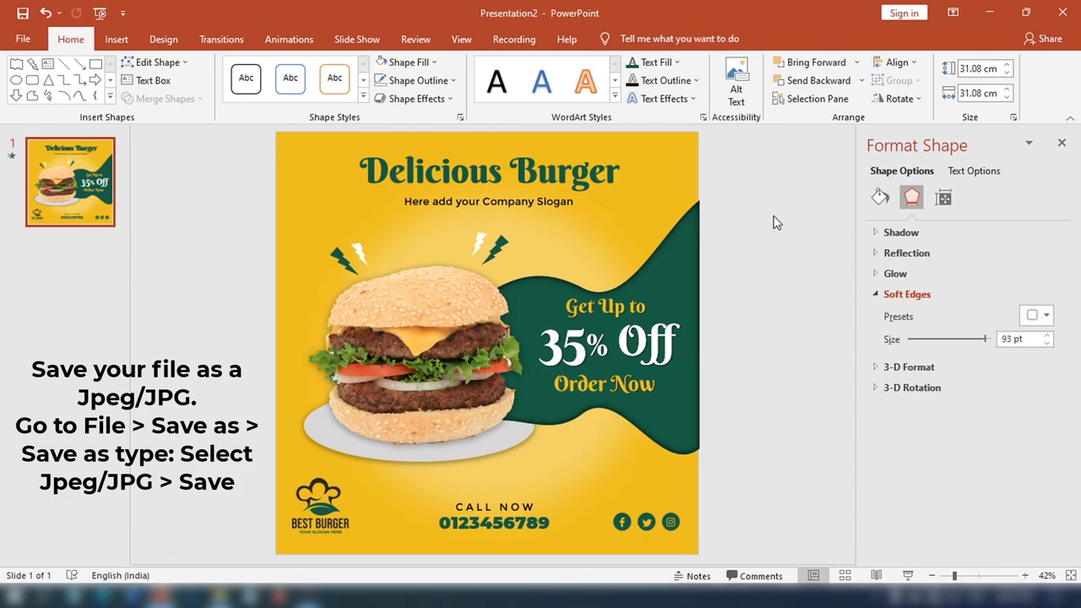
pyautogui.click(1062, 143)
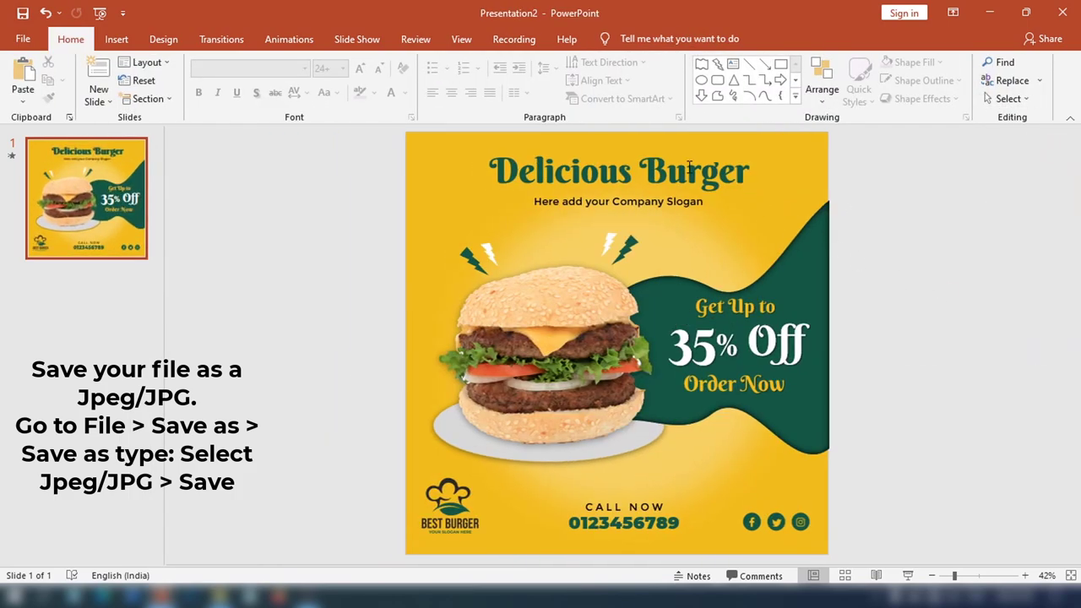
pyautogui.click(551, 302)
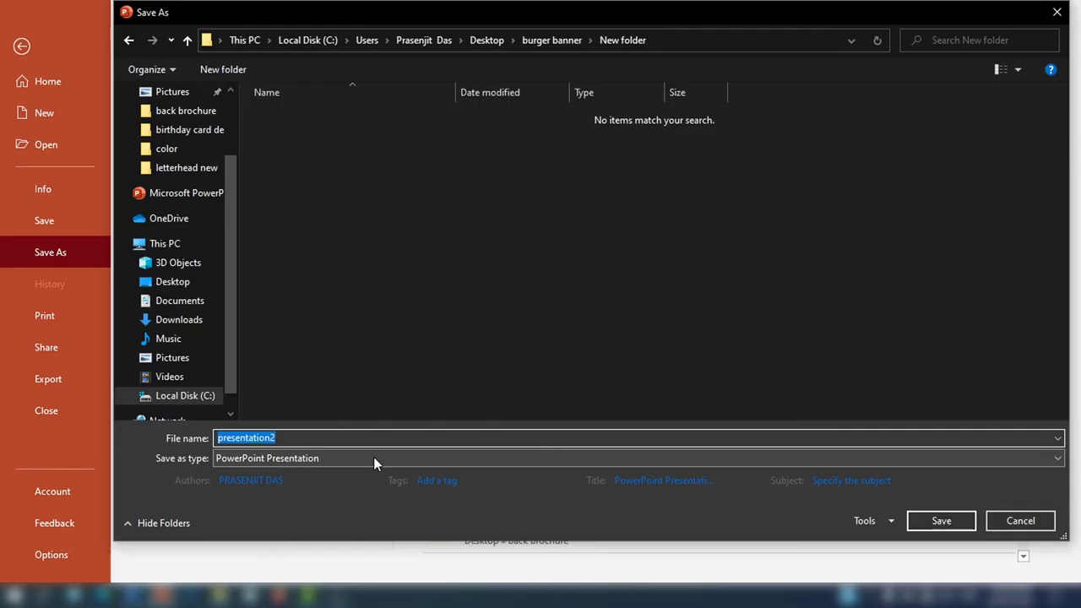
pyautogui.click(374, 458)
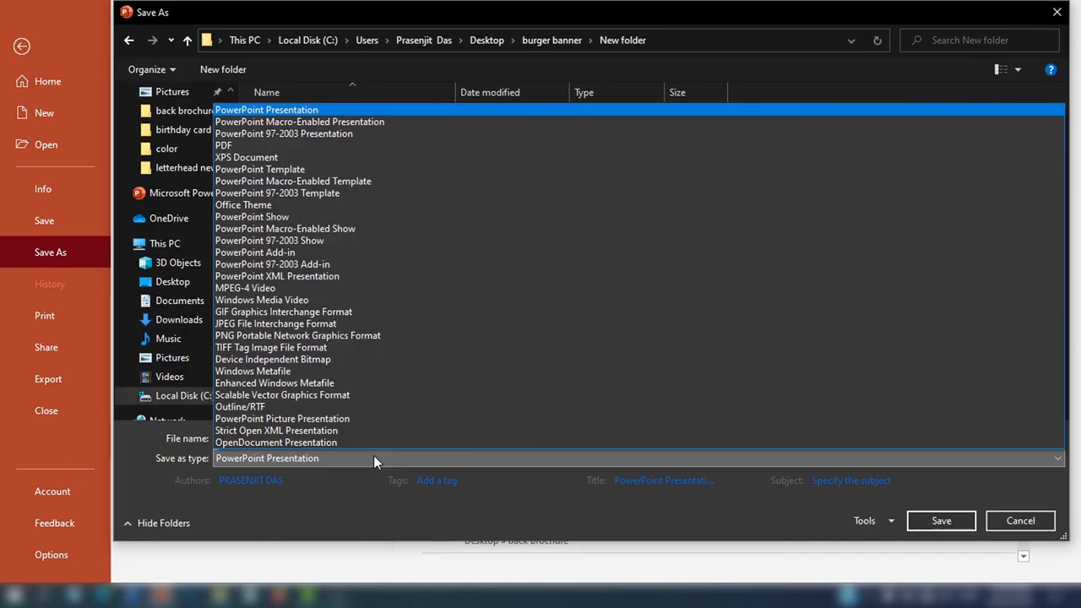
pyautogui.click(243, 325)
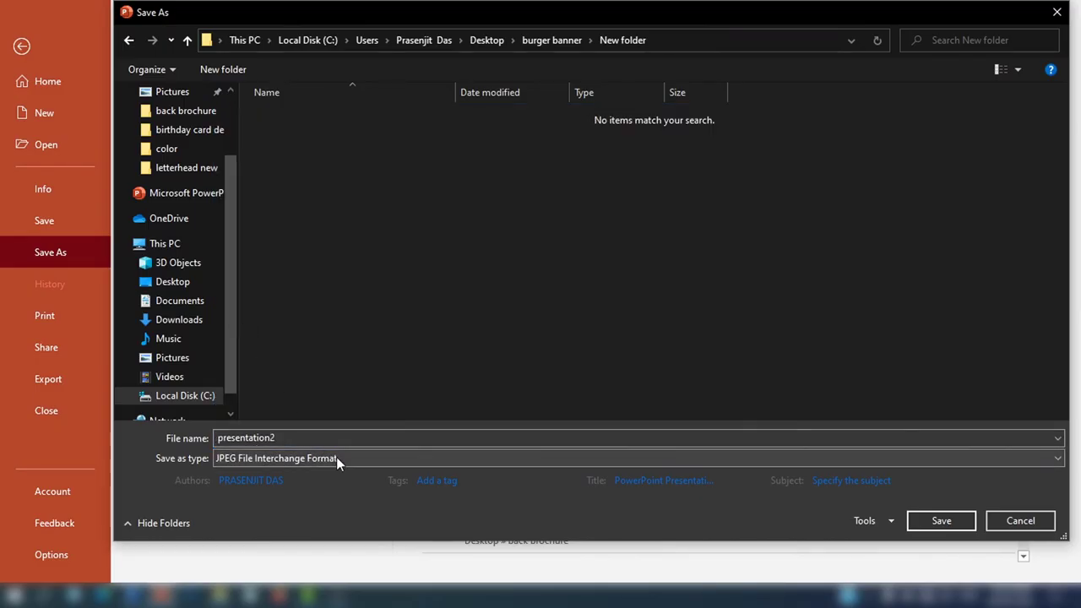